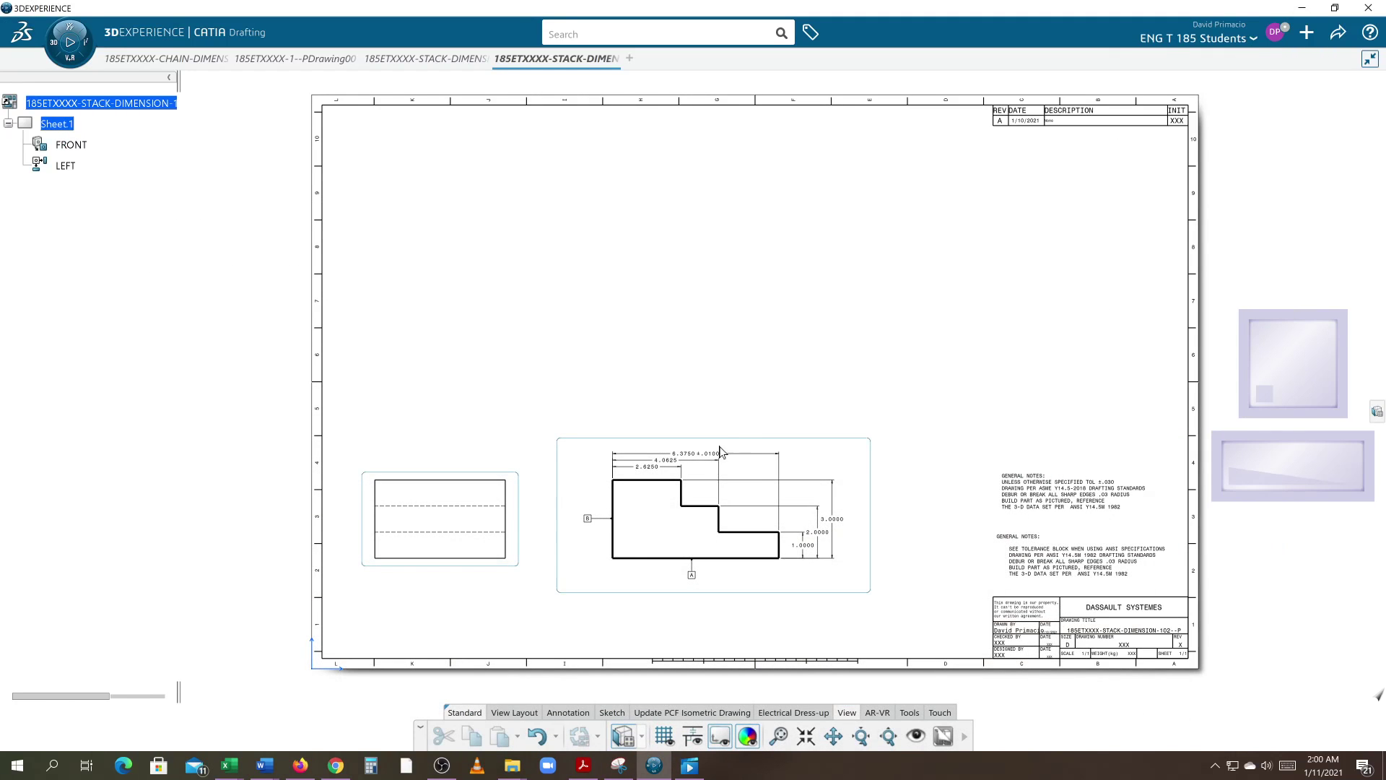
Zoom in and out on the dimensioned stepped-block drawing sheet.
{"action": "scroll", "coordinate": [855, 594], "scroll_direction": "up", "scroll_amount": 4}
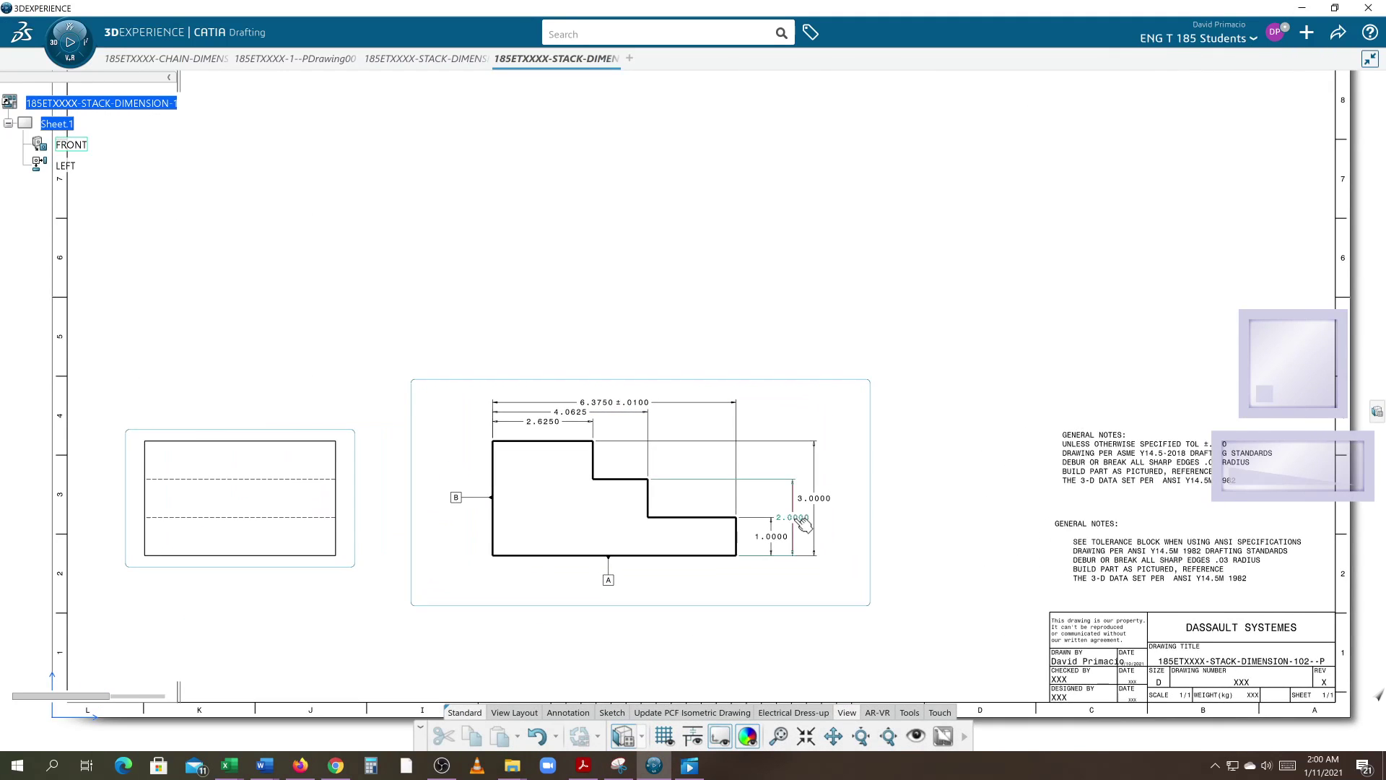
{"action": "scroll", "coordinate": [867, 509], "scroll_direction": "down", "scroll_amount": 5}
{"action": "scroll", "coordinate": [819, 538], "scroll_direction": "up", "scroll_amount": 4}
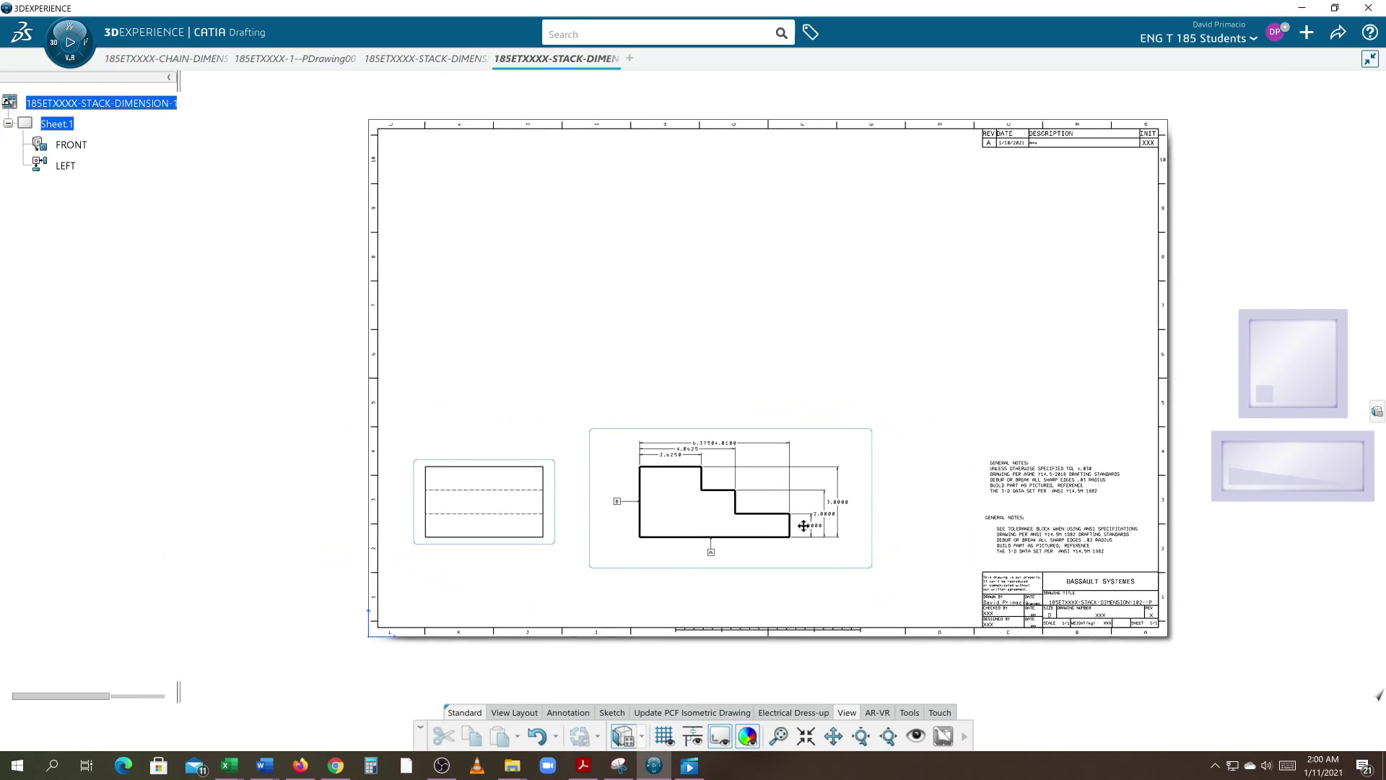
{"action": "scroll", "coordinate": [819, 538], "scroll_direction": "down", "scroll_amount": 3}
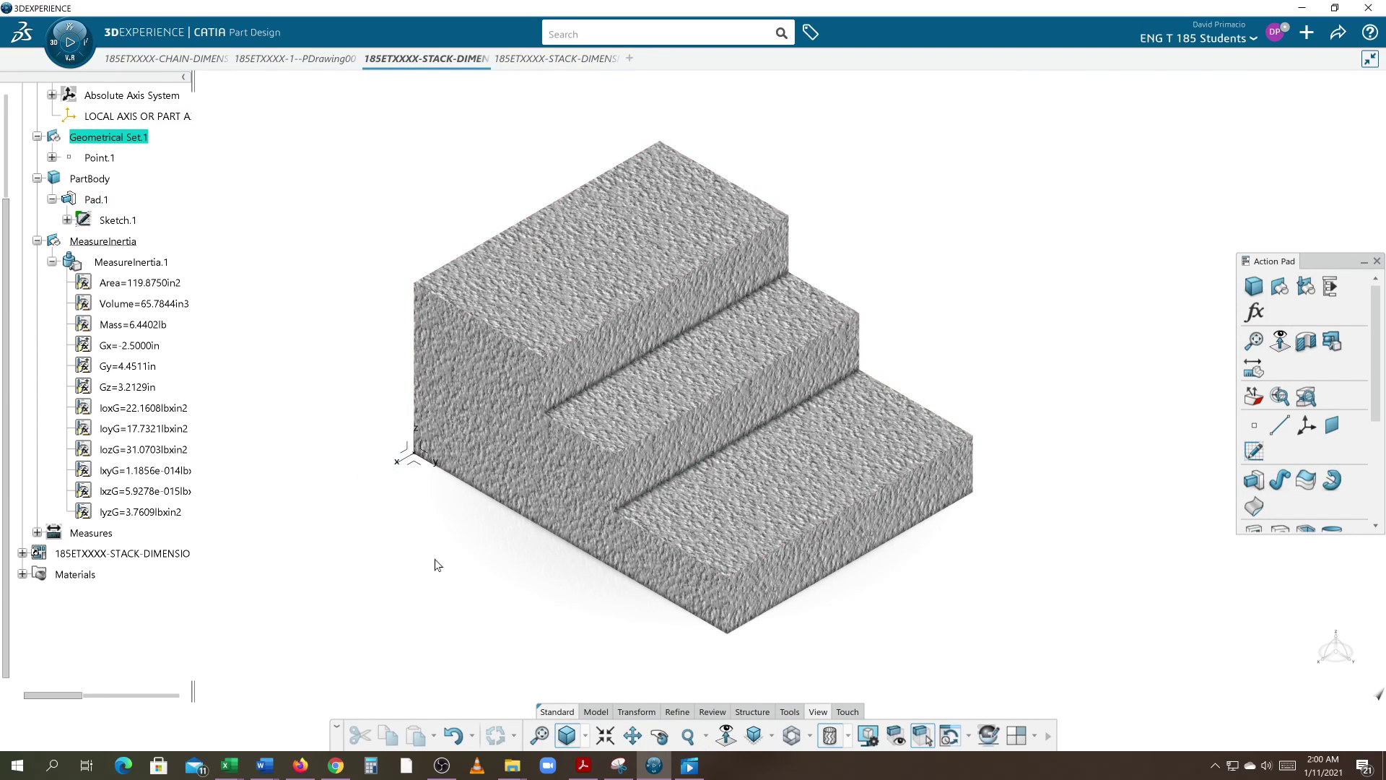
Orbit the stepped block to inspect its underside.
{"action": "middle_click_drag", "start_coordinate": [430, 511], "coordinate": [612, 348]}
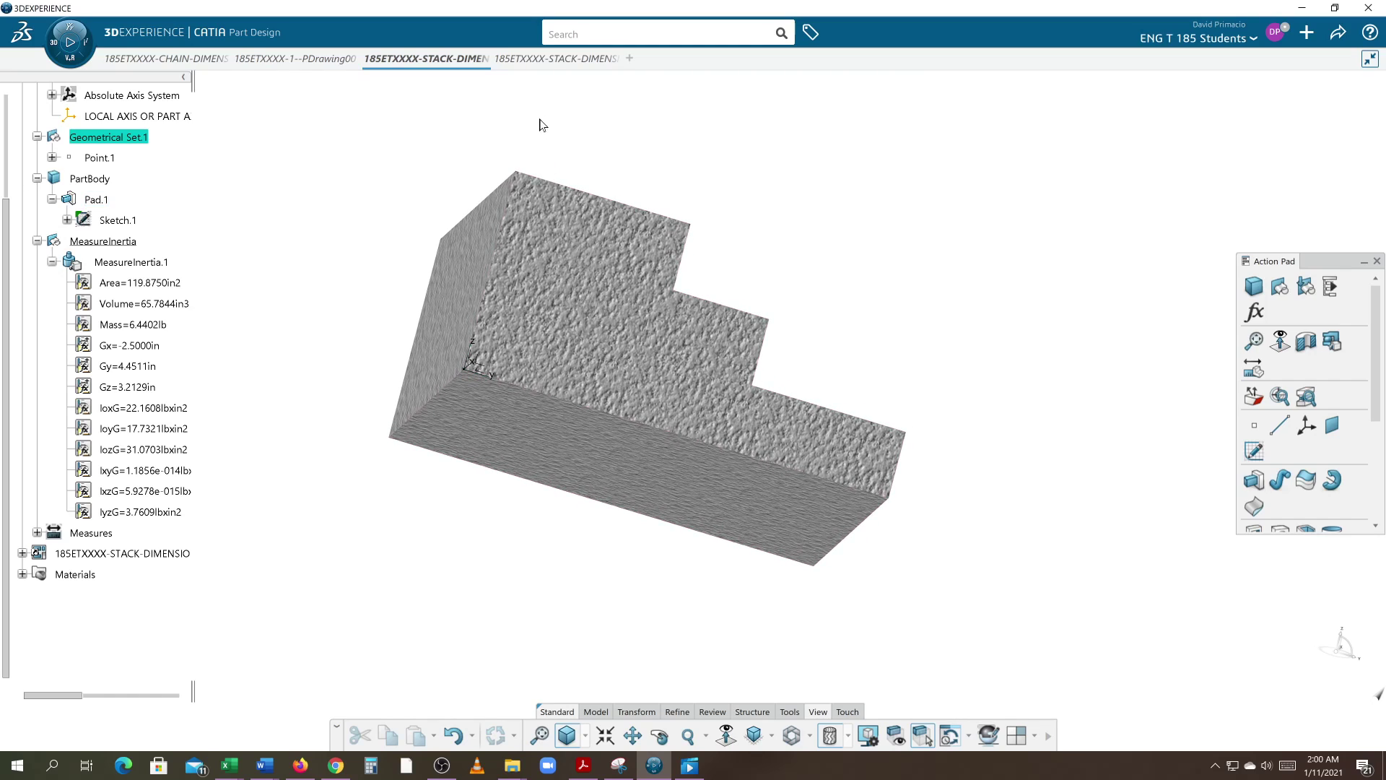
Create an isometric view from the 3D stepped block and place it on the drawing sheet.
{"action": "left_click", "coordinate": [534, 60]}
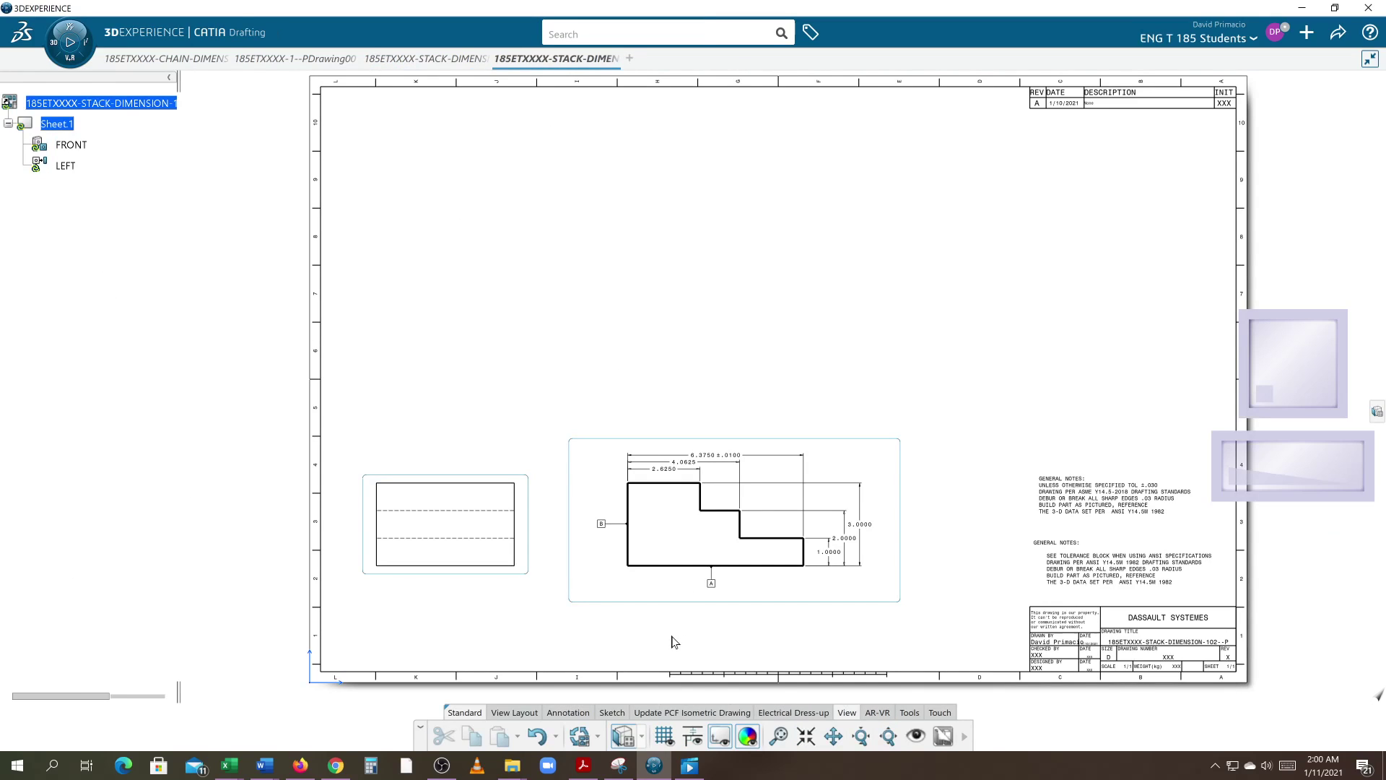
{"action": "left_click", "coordinate": [532, 708]}
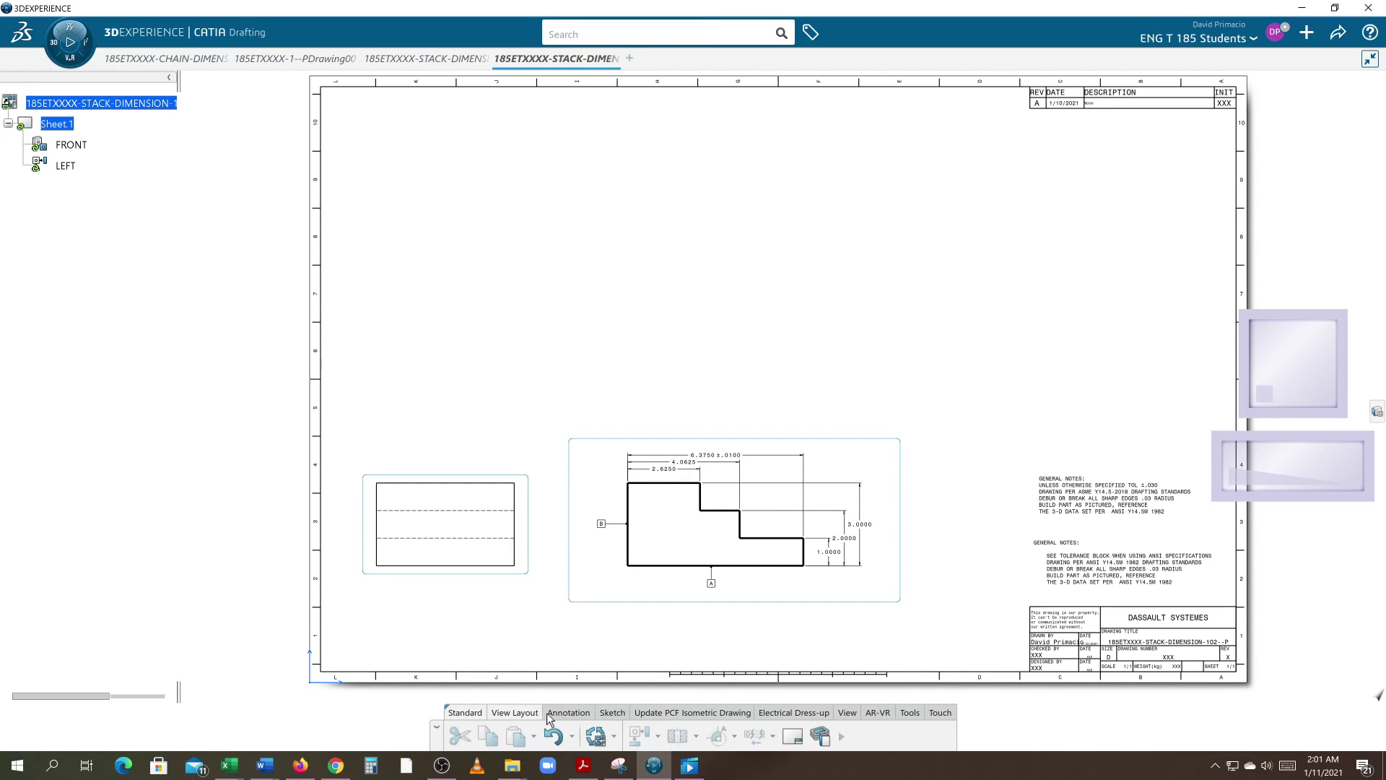
{"action": "left_click", "coordinate": [658, 738]}
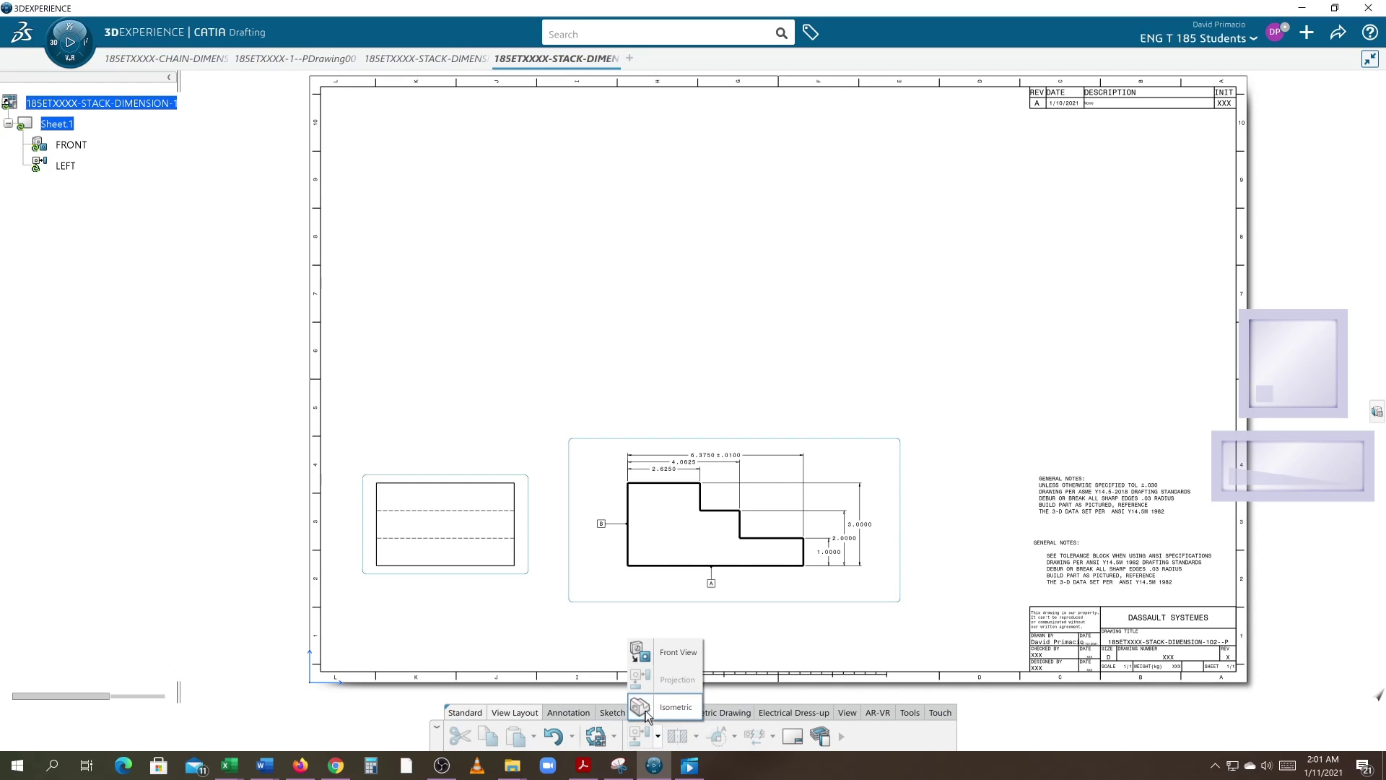
{"action": "left_click", "coordinate": [648, 711]}
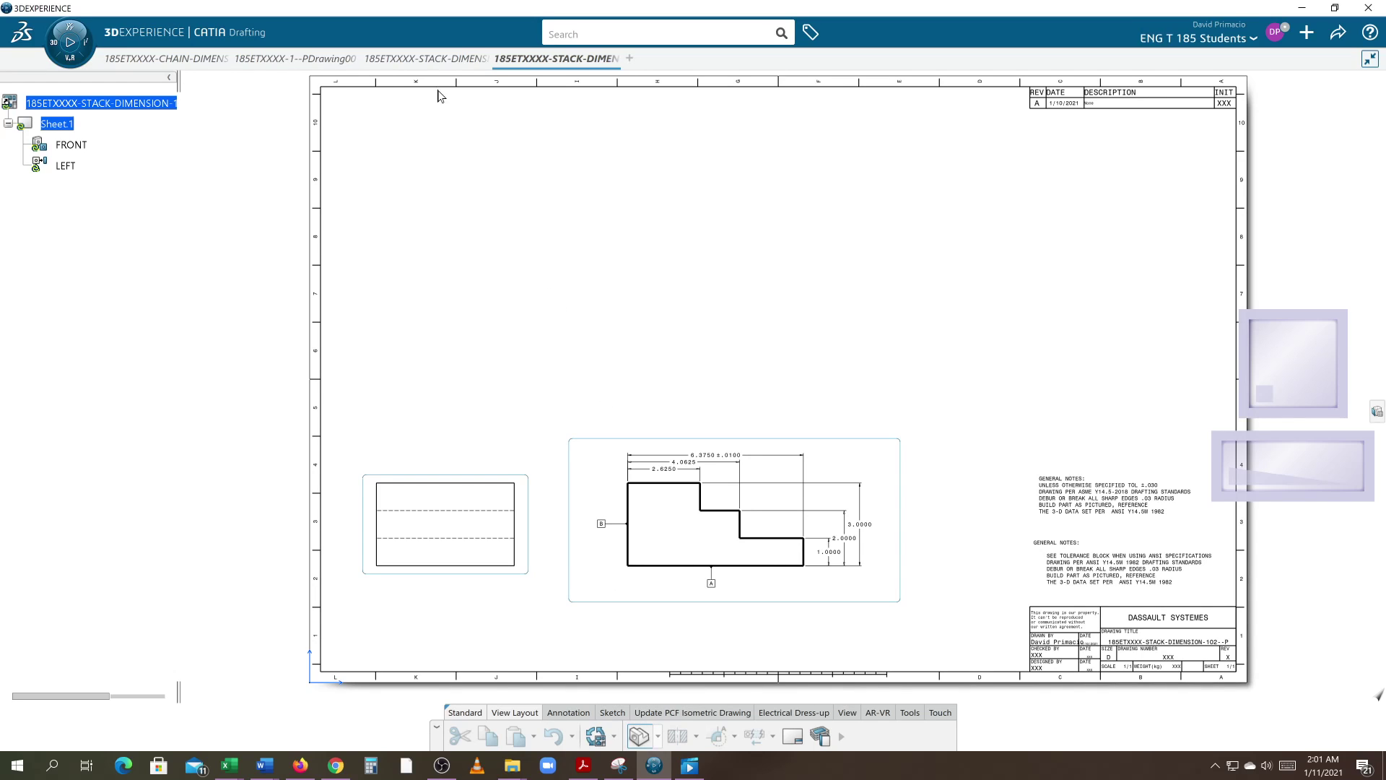
{"action": "left_click", "coordinate": [428, 58]}
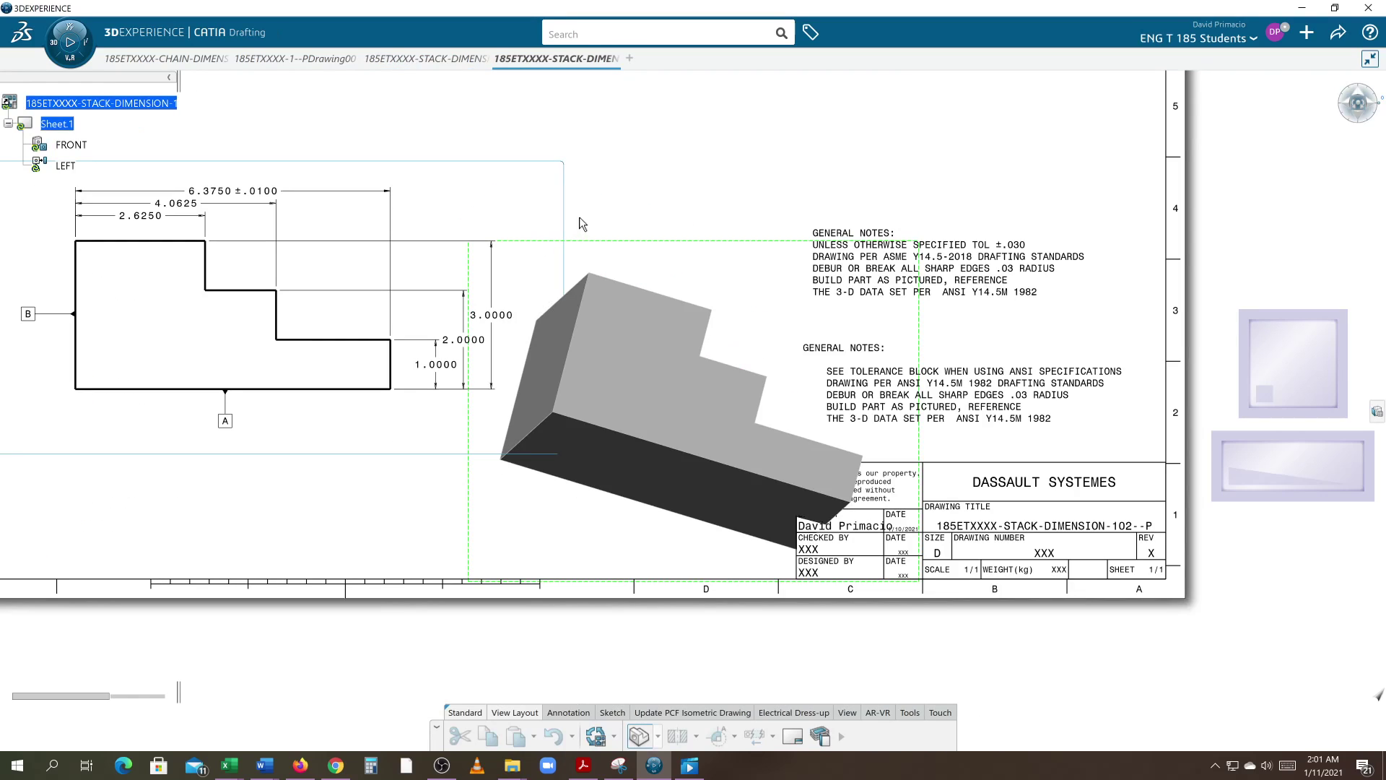
{"action": "left_click", "coordinate": [619, 304]}
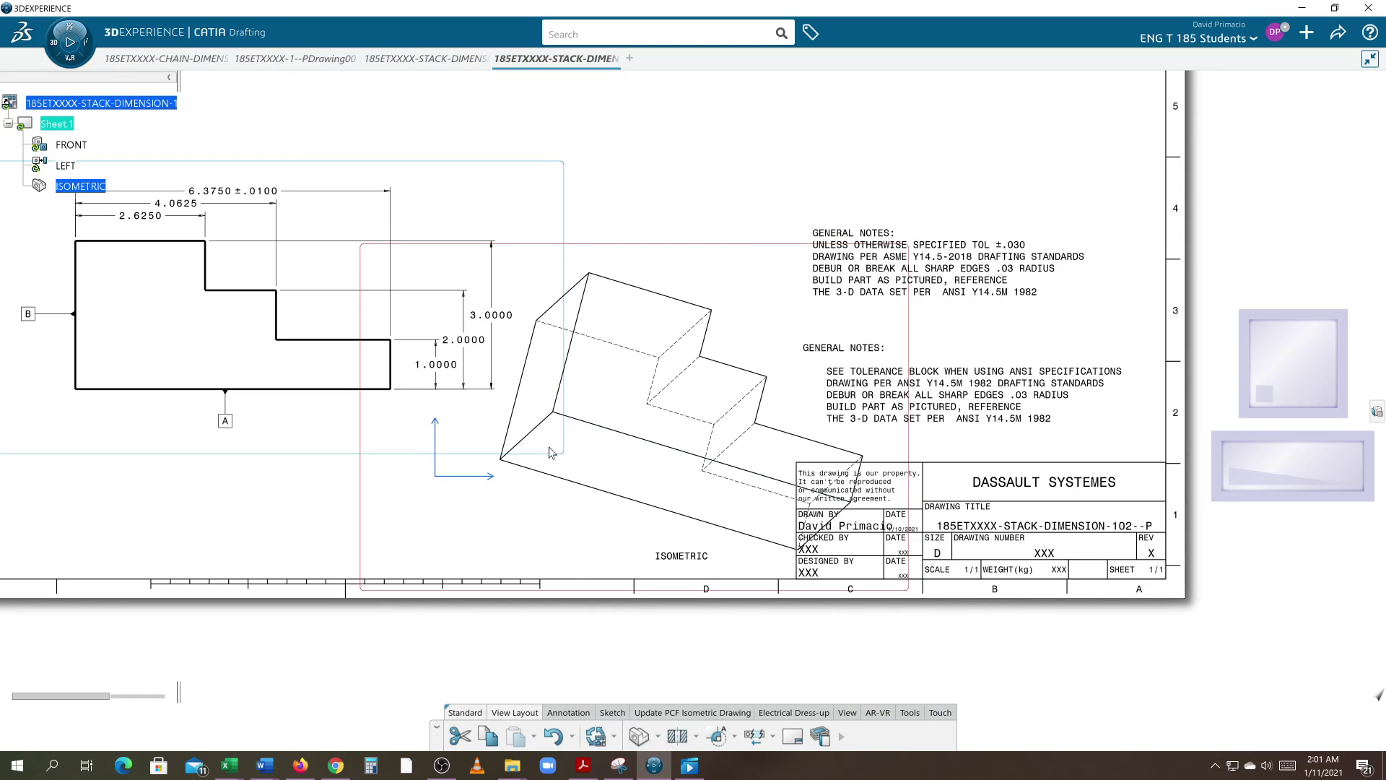
{"action": "scroll", "coordinate": [567, 444], "scroll_direction": "down", "scroll_amount": 5}
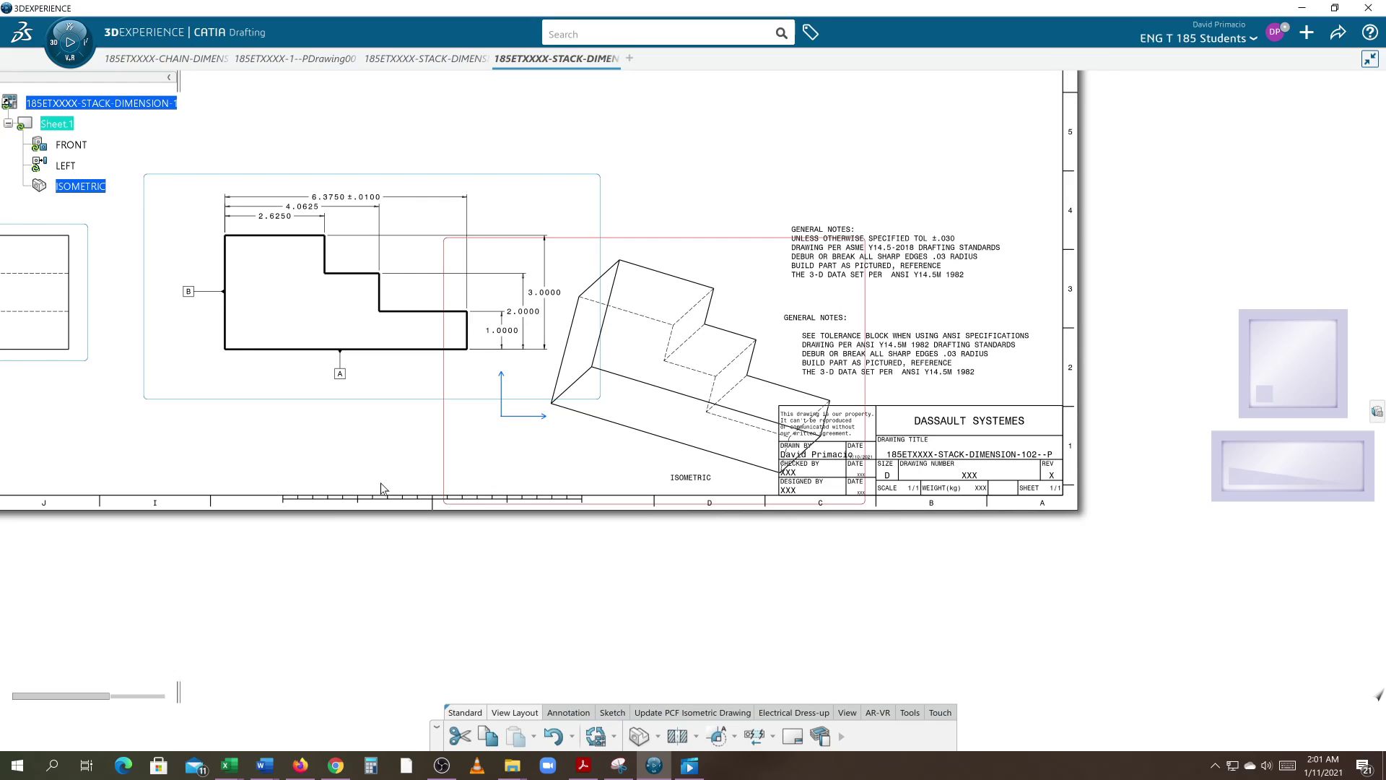
{"action": "left_click", "coordinate": [408, 468]}
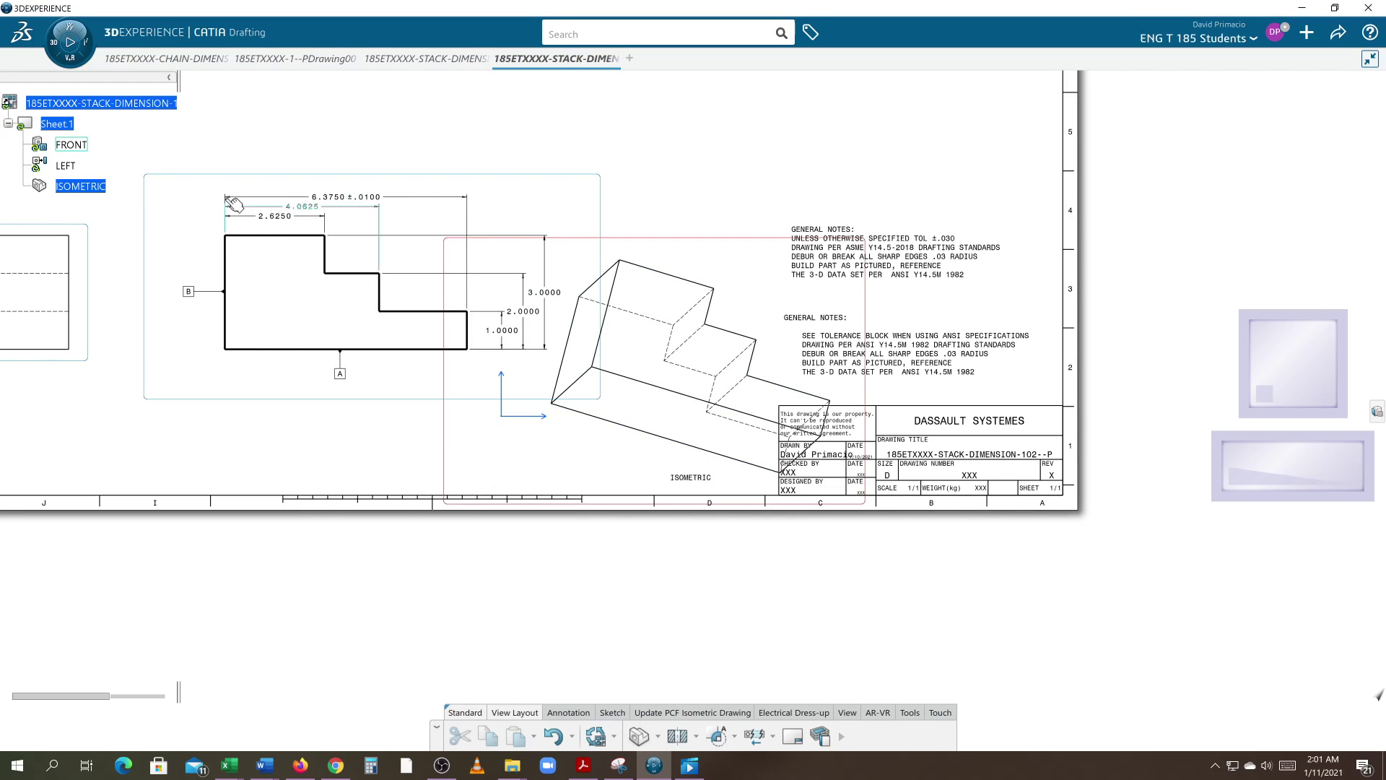
Delete the ISOMETRIC view, update the drawing, and recentre the sheet on the front view.
{"action": "right_click", "coordinate": [101, 188]}
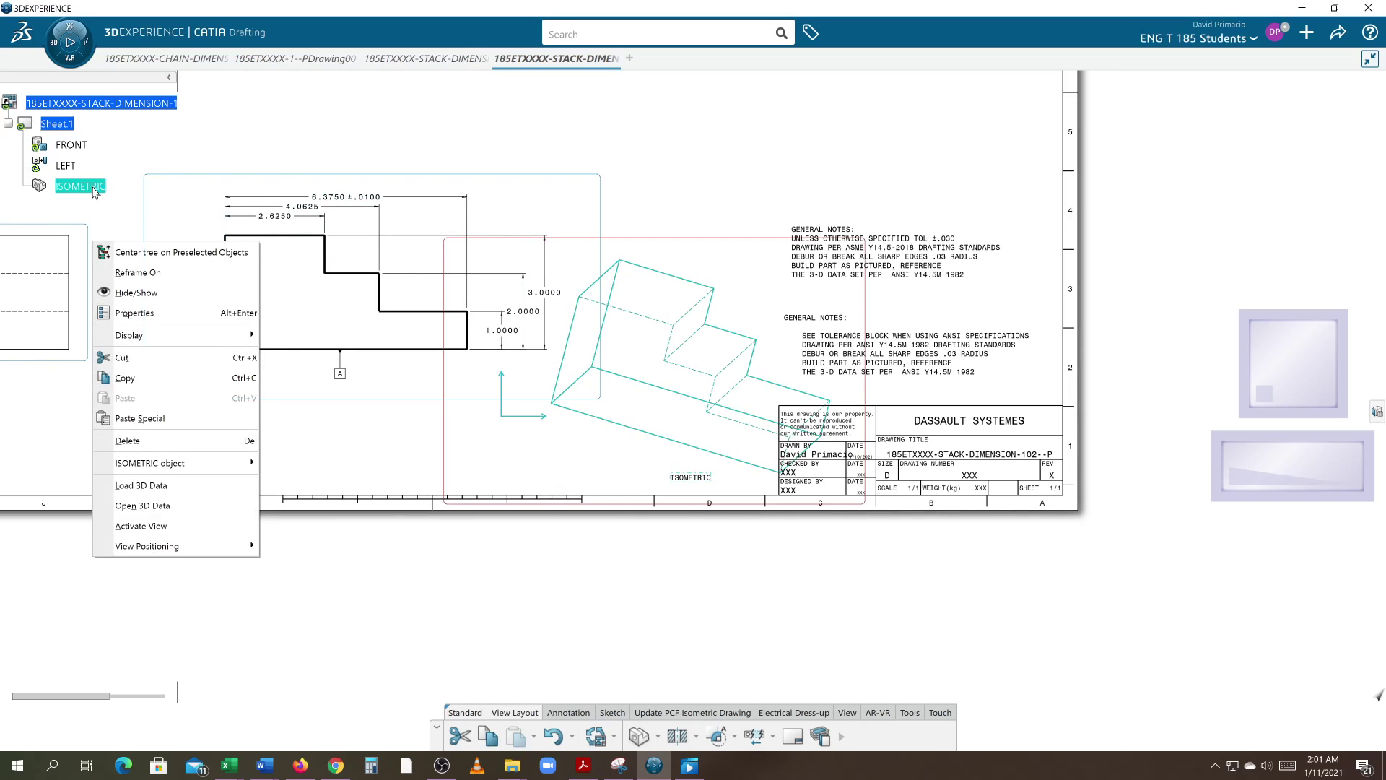
{"action": "left_click", "coordinate": [141, 441]}
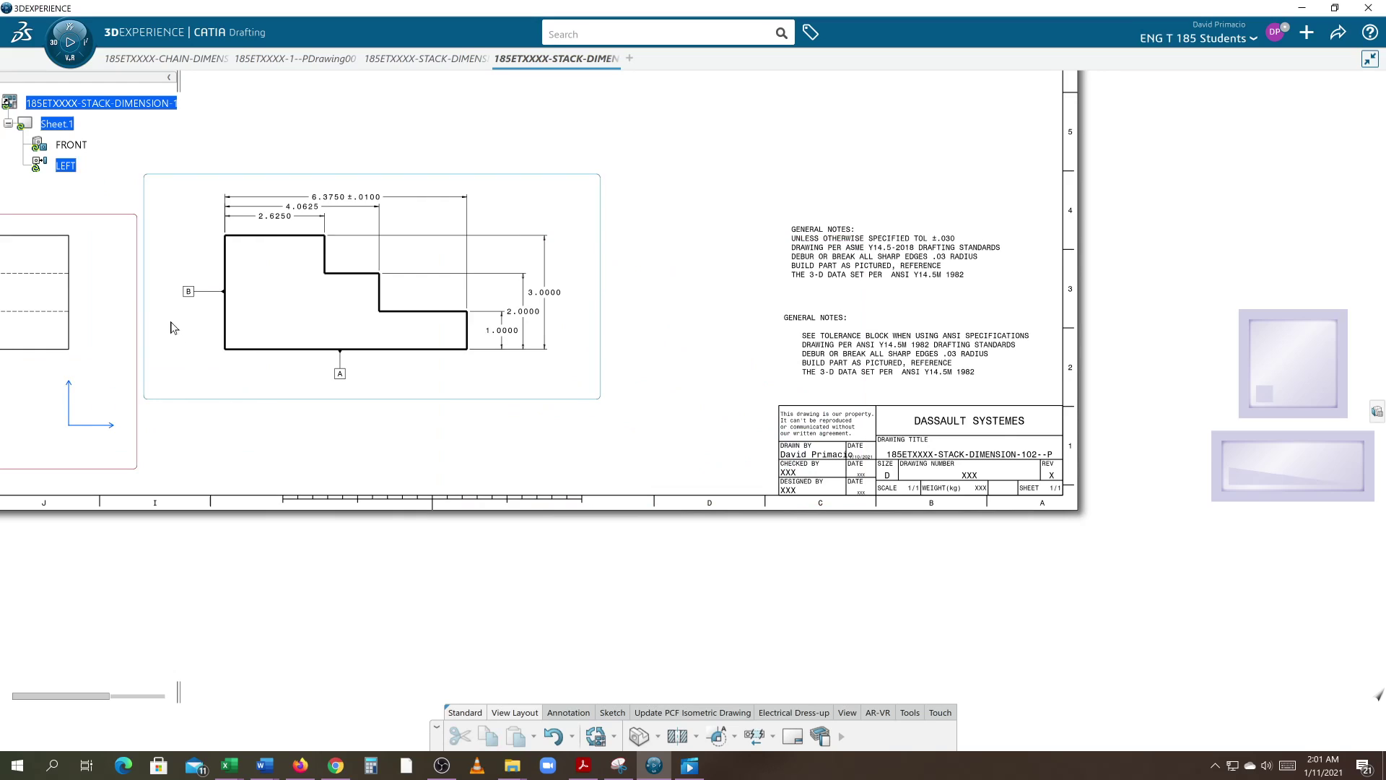
{"action": "right_click", "coordinate": [108, 109]}
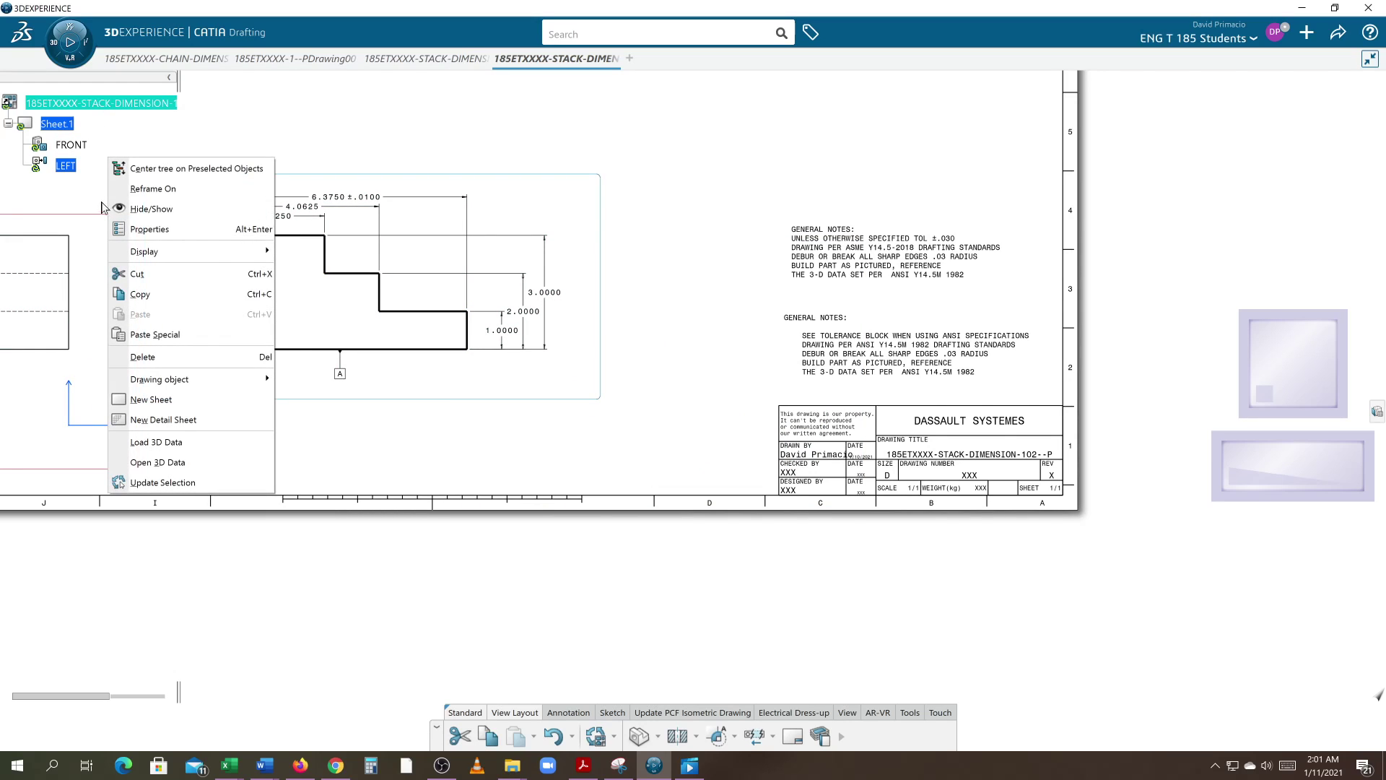
{"action": "left_click", "coordinate": [149, 479]}
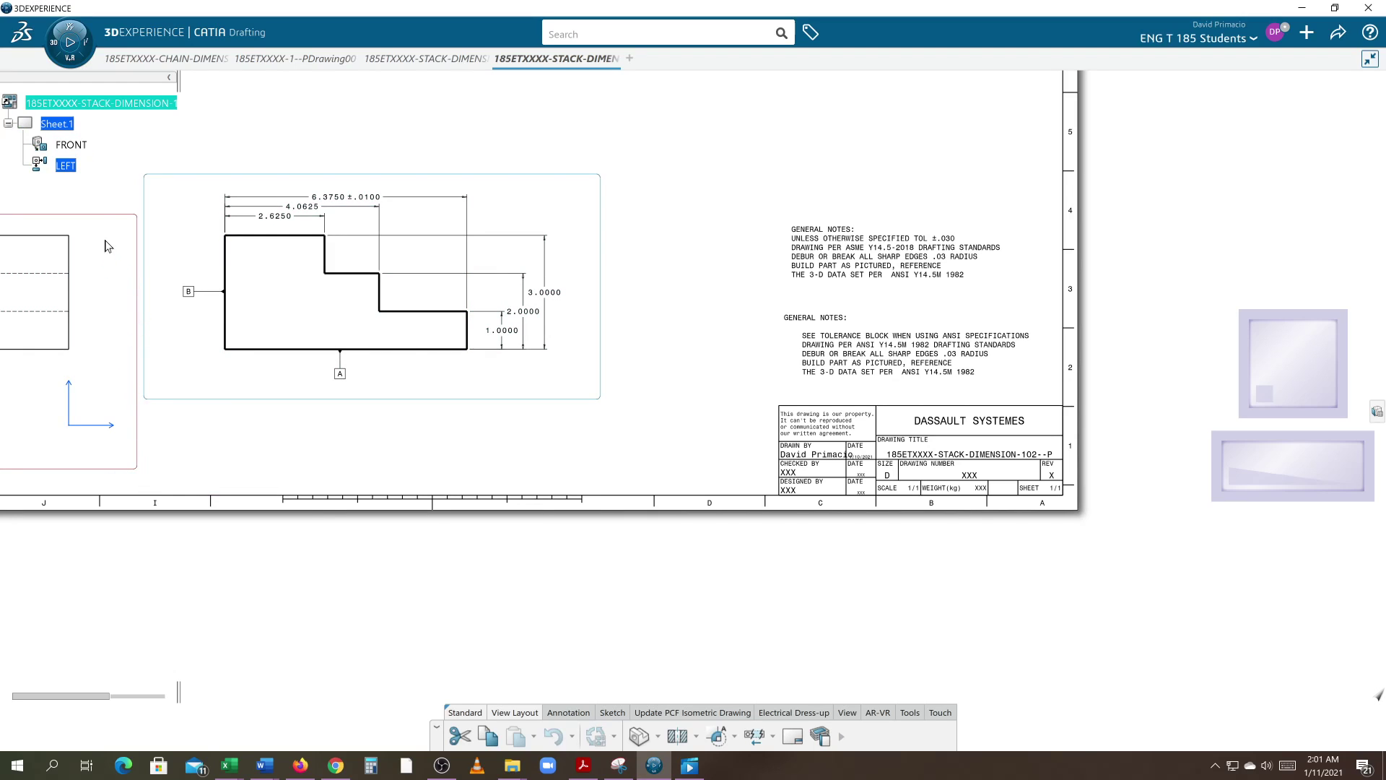
{"action": "mouse_move", "coordinate": [199, 301]}
{"action": "middle_mouse_down"}
{"action": "mouse_move", "coordinate": [284, 363]}
{"action": "mouse_move", "coordinate": [393, 365]}
{"action": "mouse_move", "coordinate": [396, 340]}
{"action": "mouse_move", "coordinate": [380, 429]}
{"action": "middle_mouse_up"}
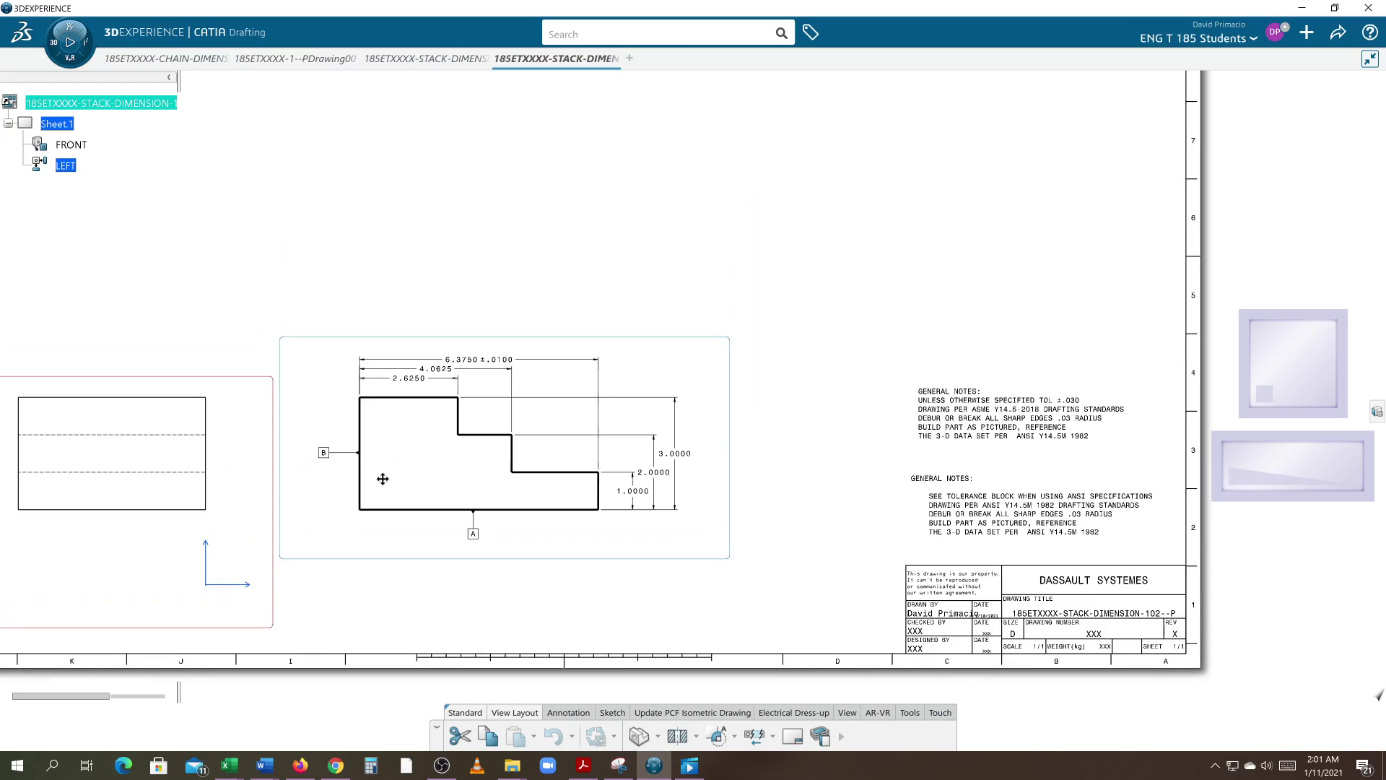
{"action": "scroll", "coordinate": [454, 384], "scroll_direction": "up", "scroll_amount": 3}
{"action": "middle_click_drag", "start_coordinate": [481, 393], "coordinate": [475, 351]}
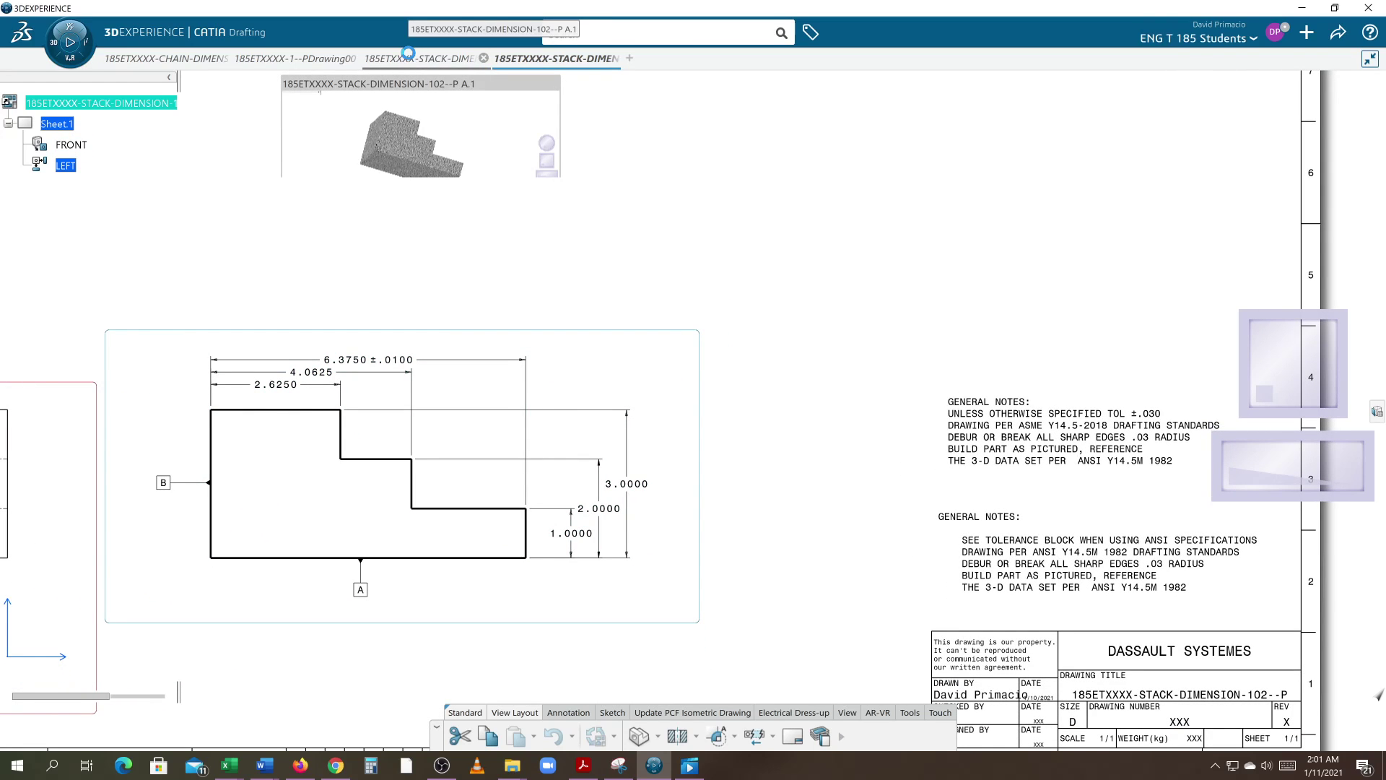
Switch to the stepped block part and open the Views management panel.
{"action": "left_click", "coordinate": [409, 58]}
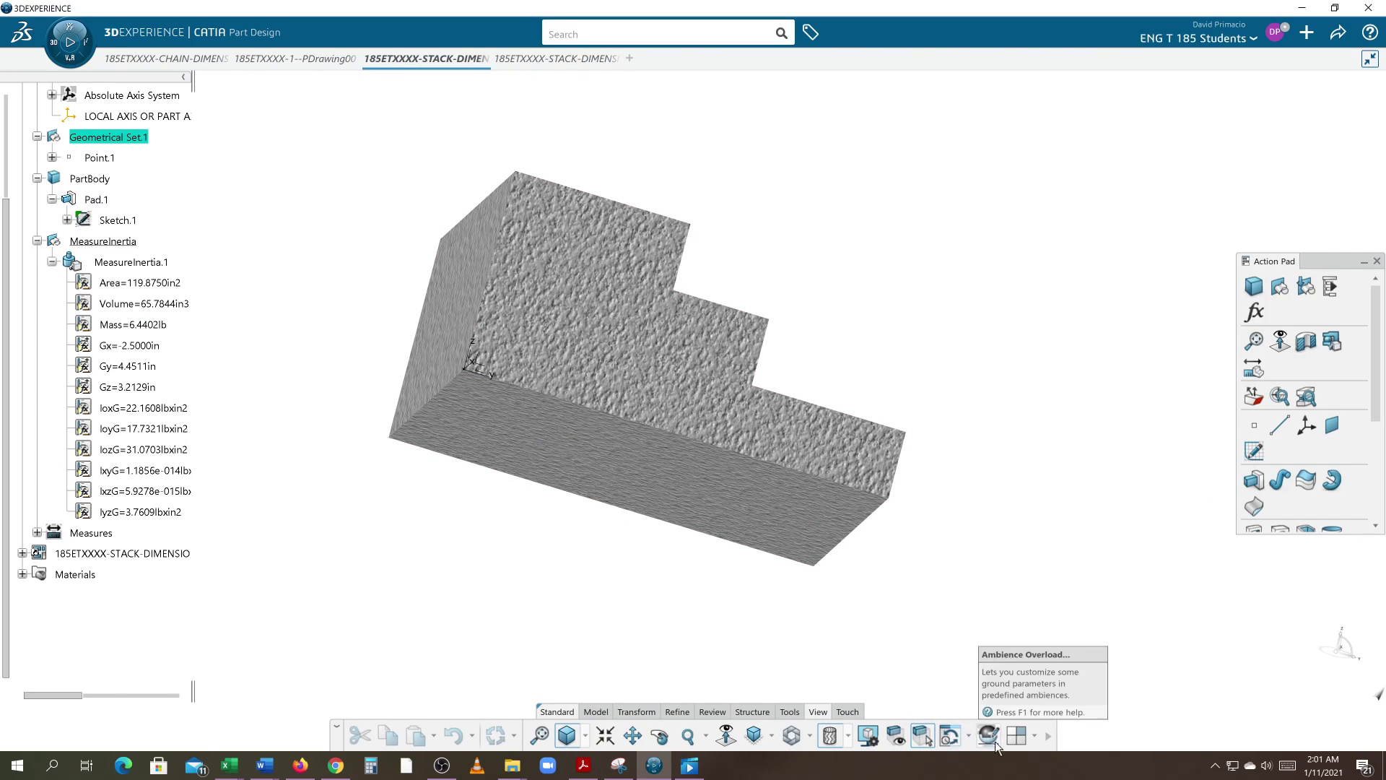
{"action": "left_click", "coordinate": [1047, 738]}
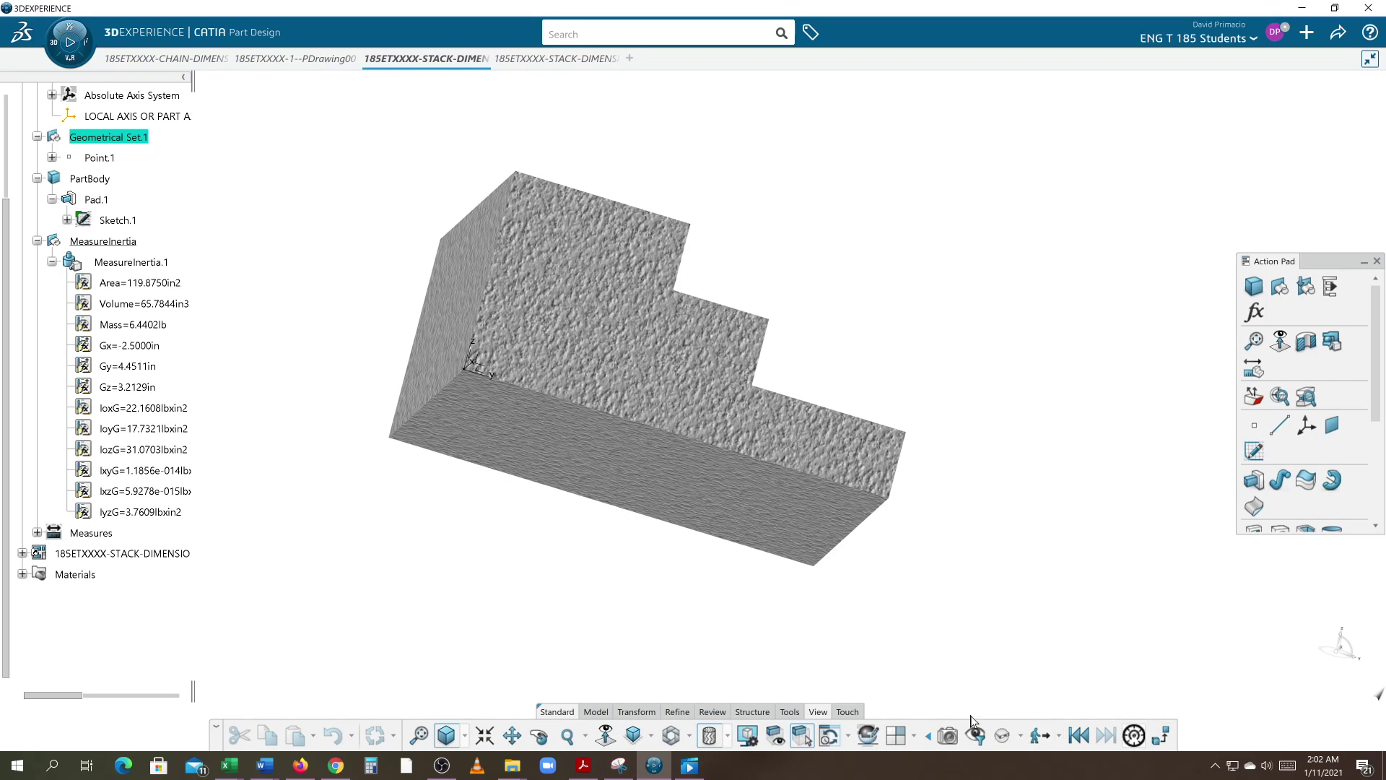
{"action": "left_click", "coordinate": [948, 735]}
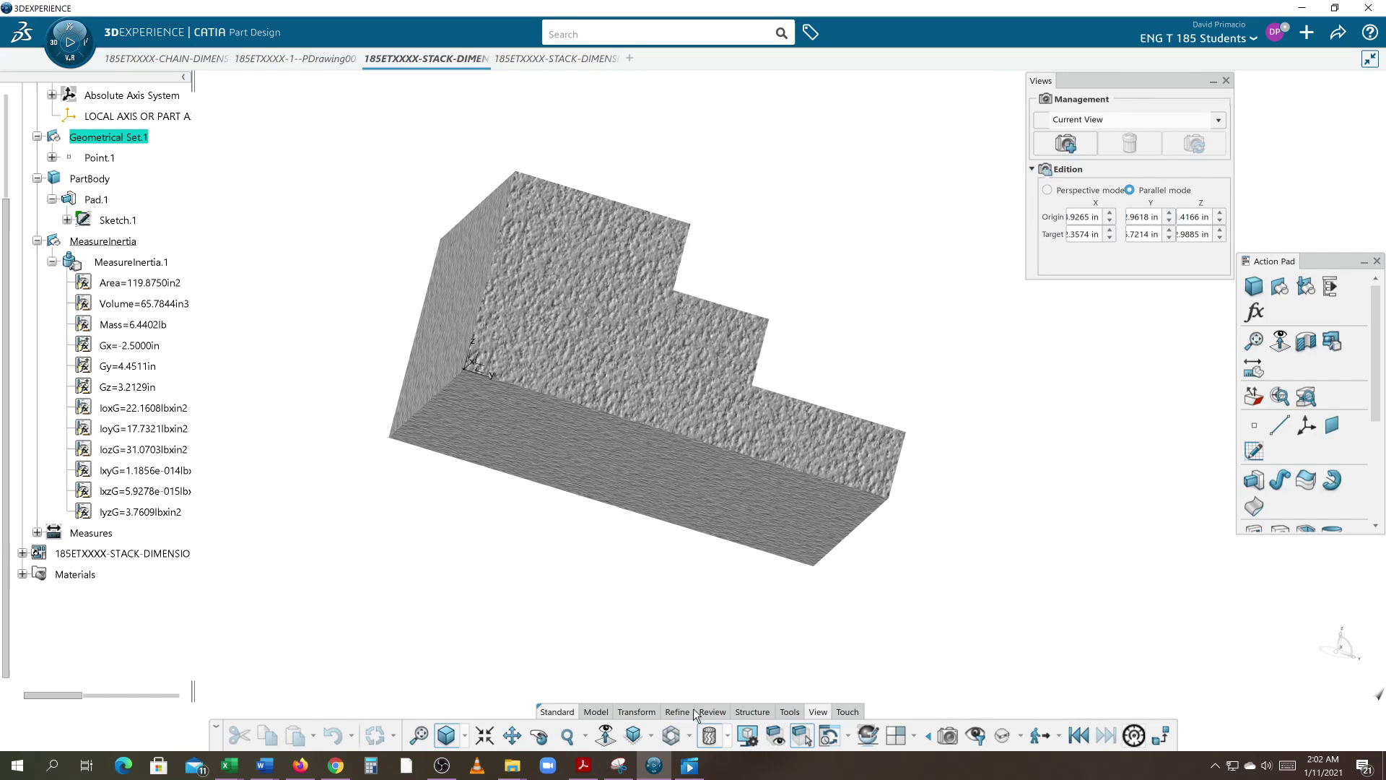
Set the block to the standard isometric view, fit all in, and create a new camera.
{"action": "left_click", "coordinate": [633, 736]}
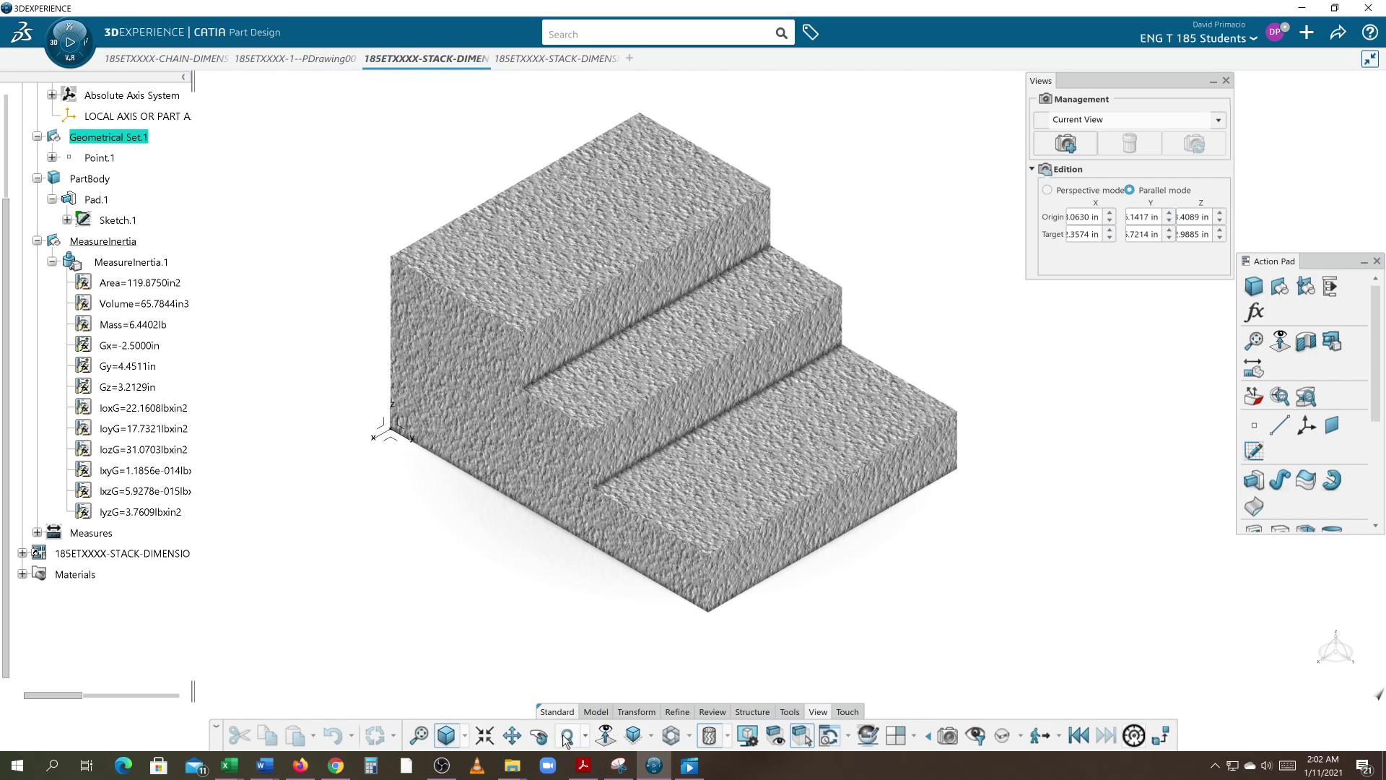
{"action": "left_click", "coordinate": [424, 735]}
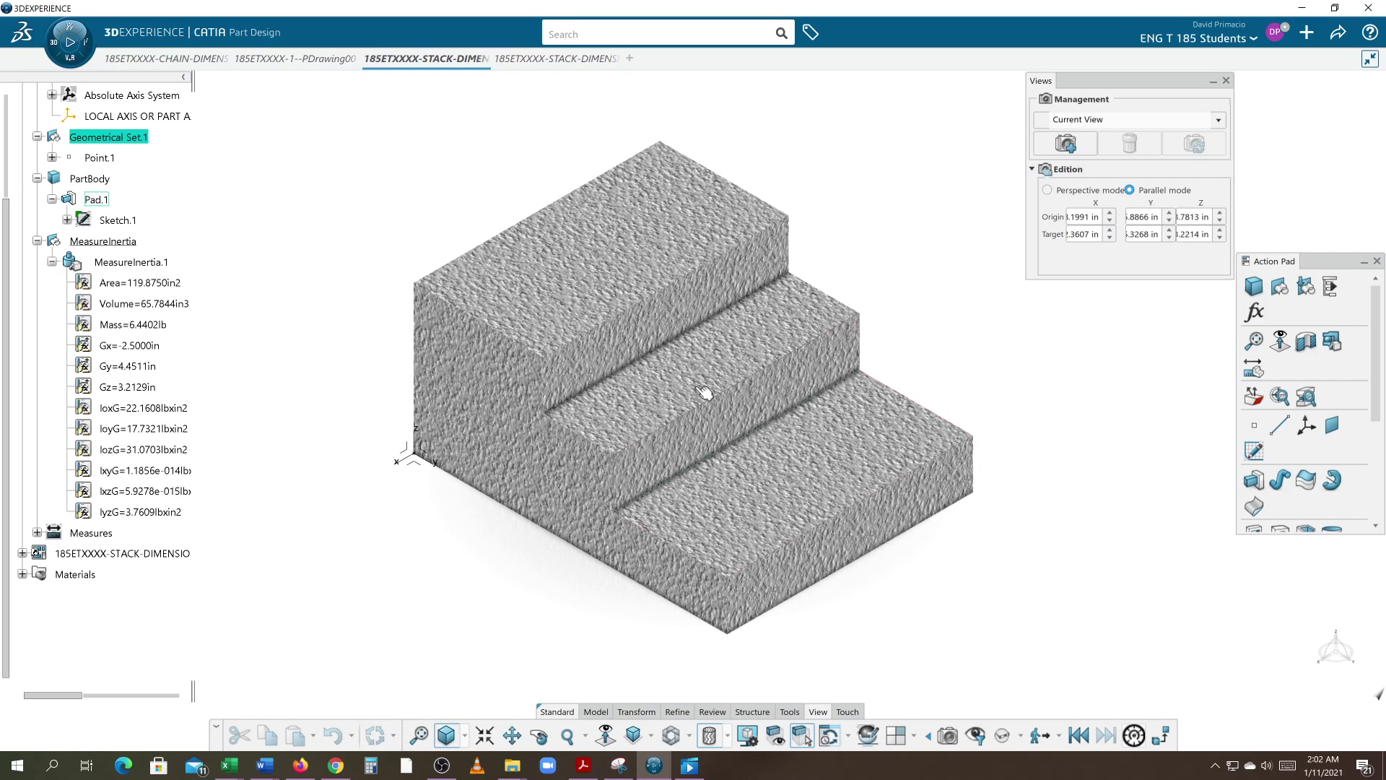
{"action": "left_click", "coordinate": [1067, 145]}
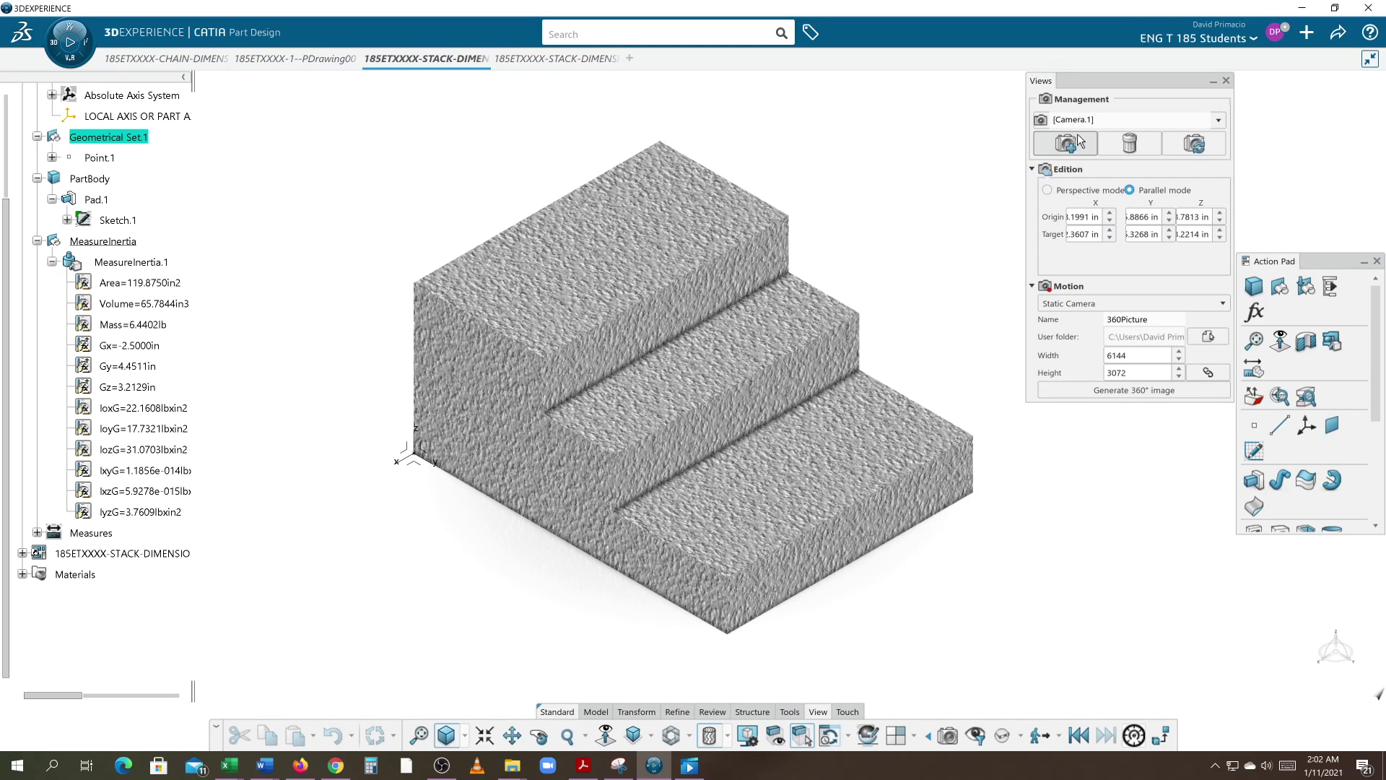
Rename the new camera to ENG ISO VIEW and close the Views panel.
{"action": "left_click", "coordinate": [1094, 121]}
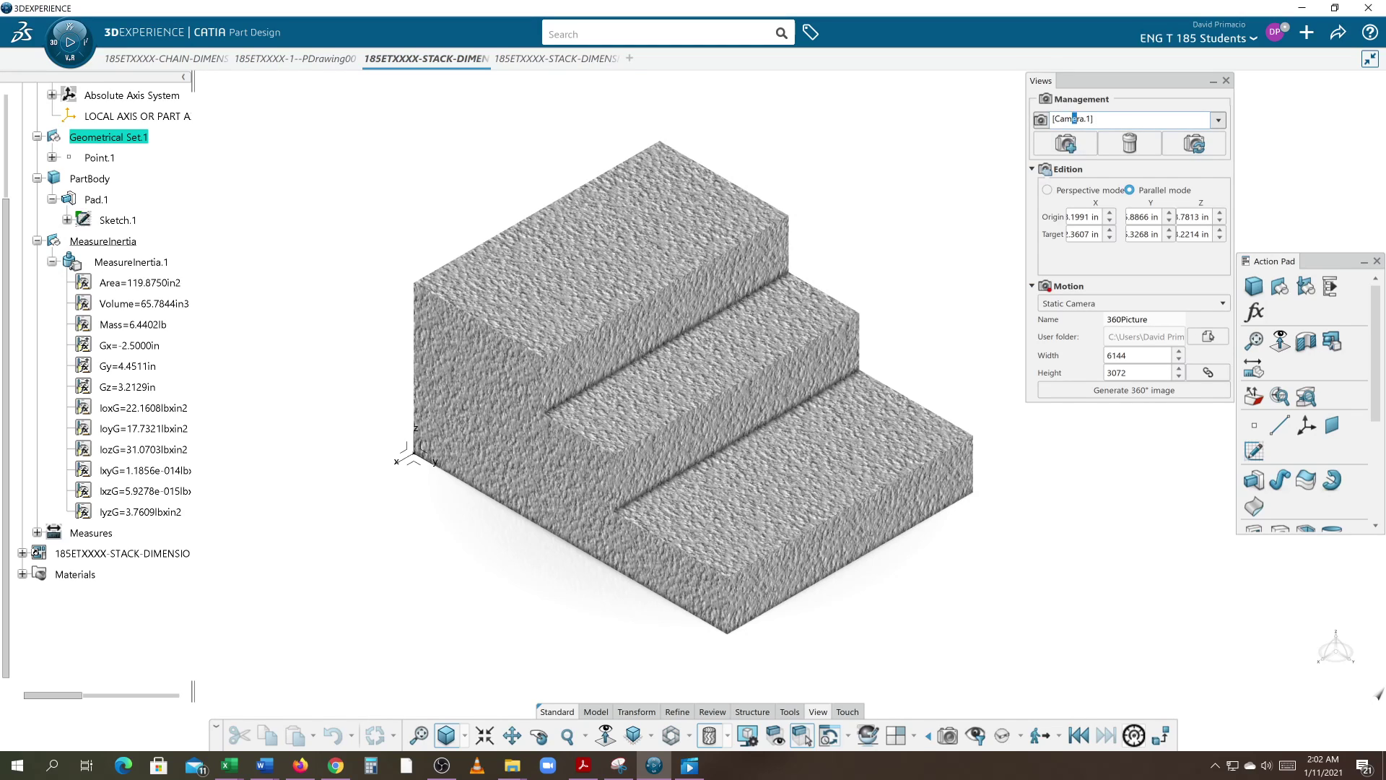
{"action": "left_click_drag", "start_coordinate": [1094, 118], "coordinate": [1059, 119]}
{"action": "key", "text": "Caps_Lock"}
{"action": "type", "text": "ENG ISO VIEW"}
{"action": "key", "text": "Return"}
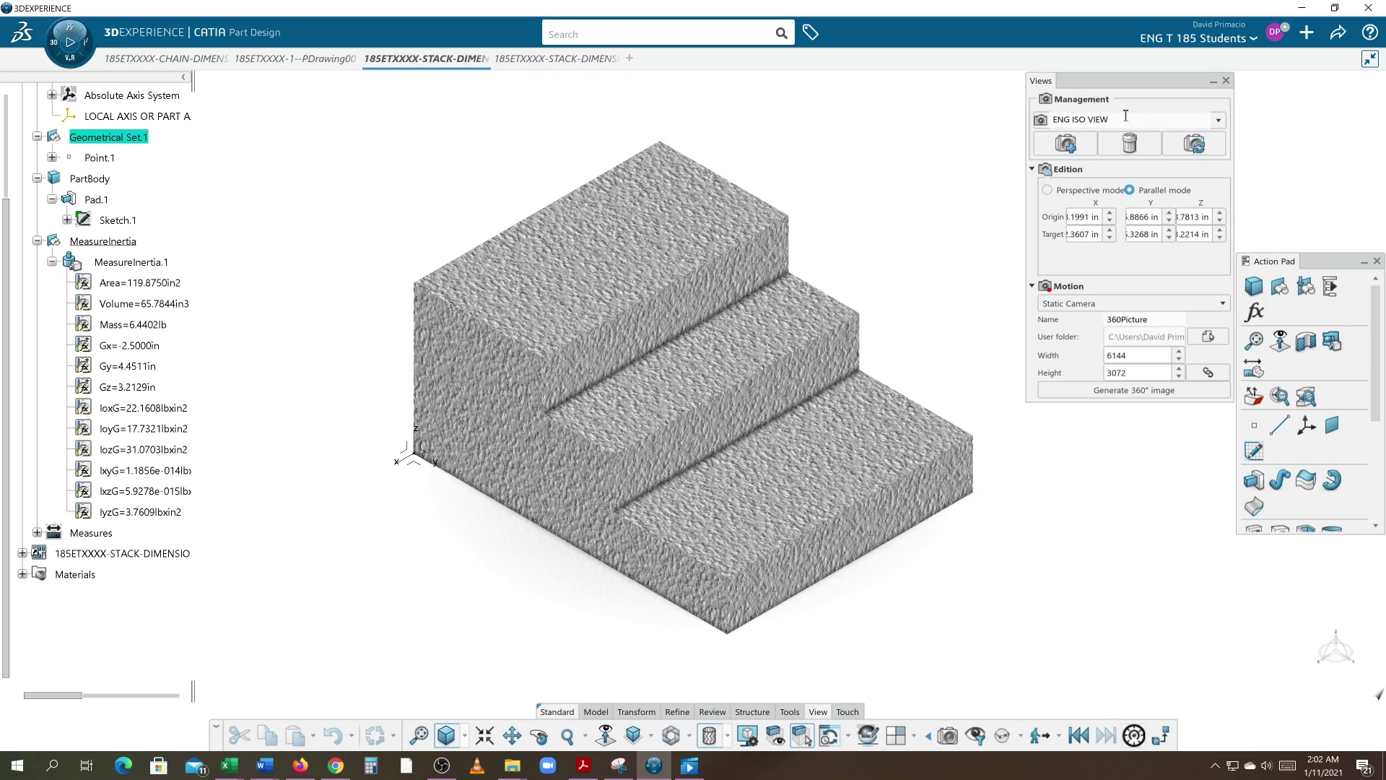
{"action": "left_click", "coordinate": [1226, 81]}
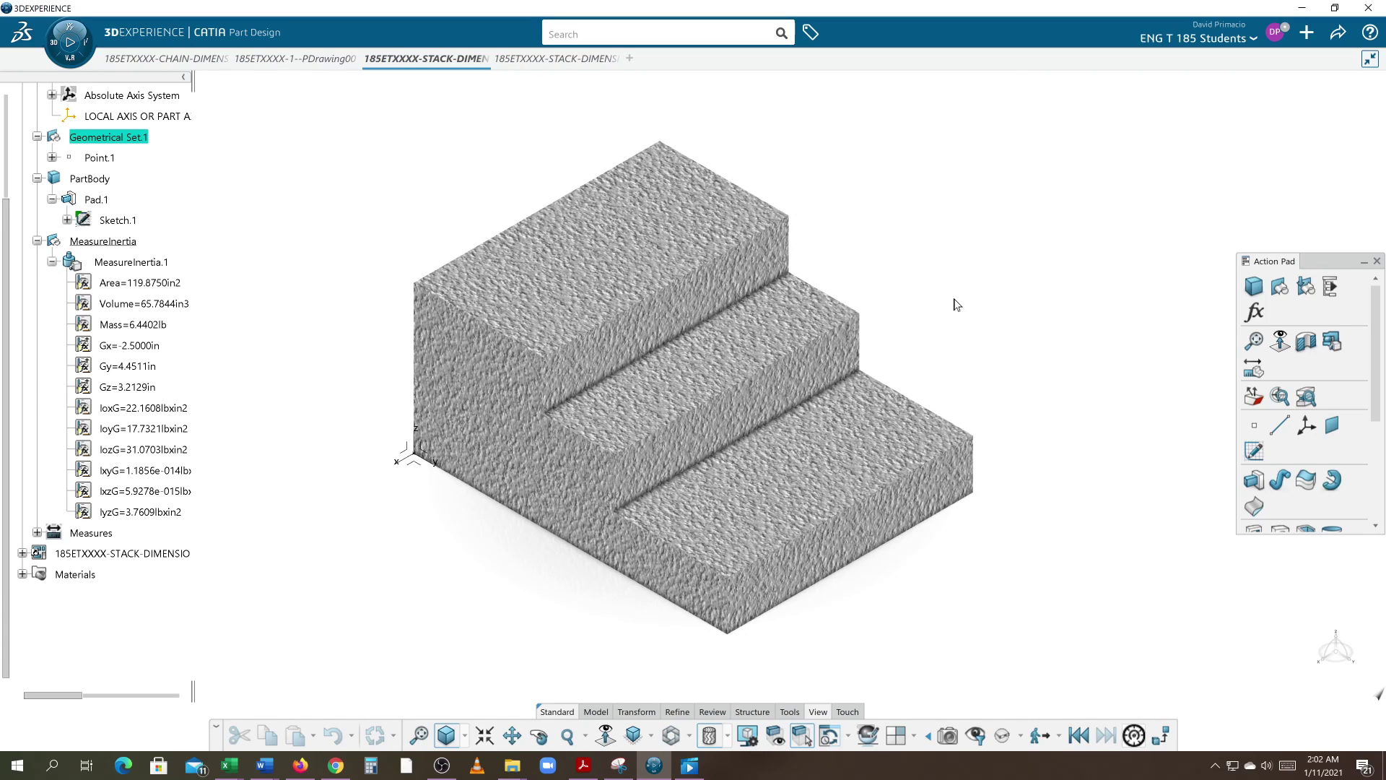
{"action": "middle_click_drag", "start_coordinate": [397, 548], "coordinate": [1040, 300]}
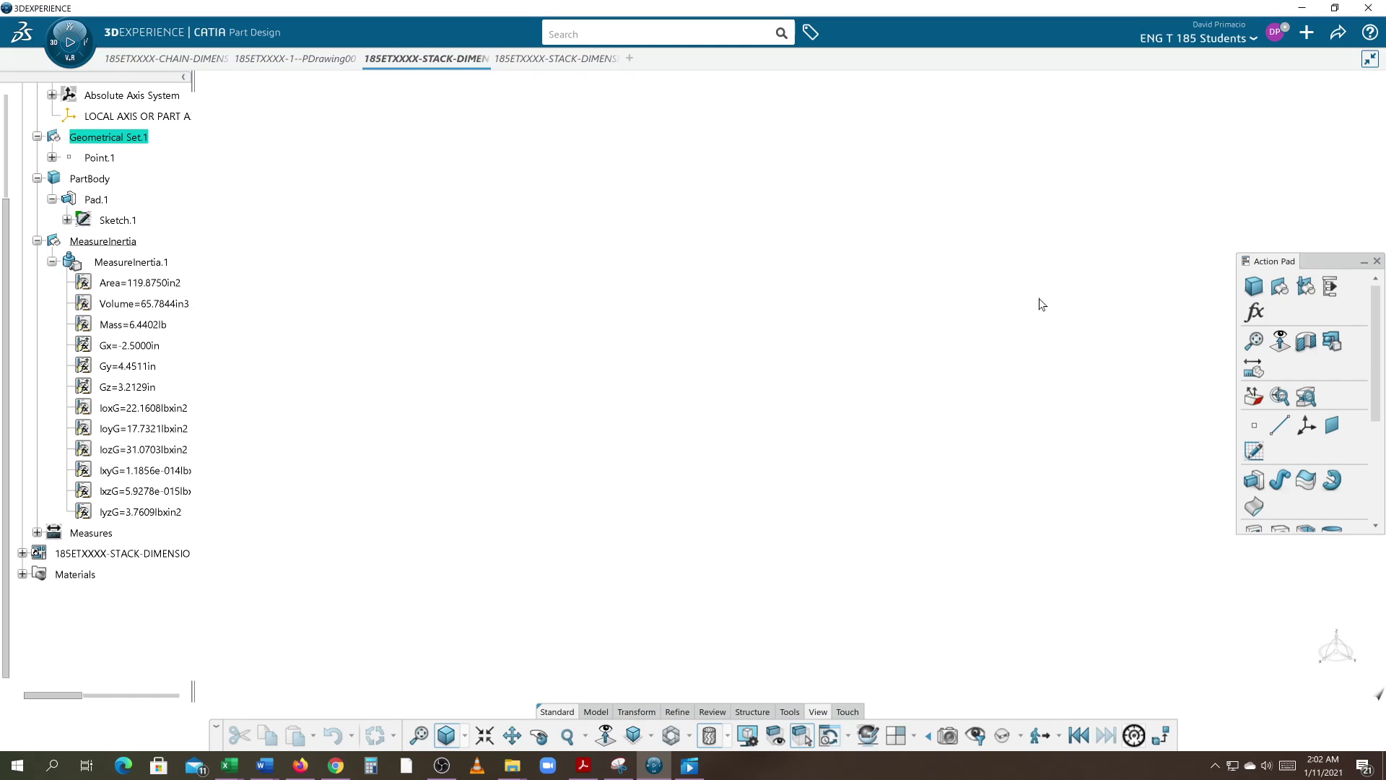
Restore the saved ENG ISO VIEW camera from the Views panel, then close the panel.
{"action": "left_click", "coordinate": [946, 740]}
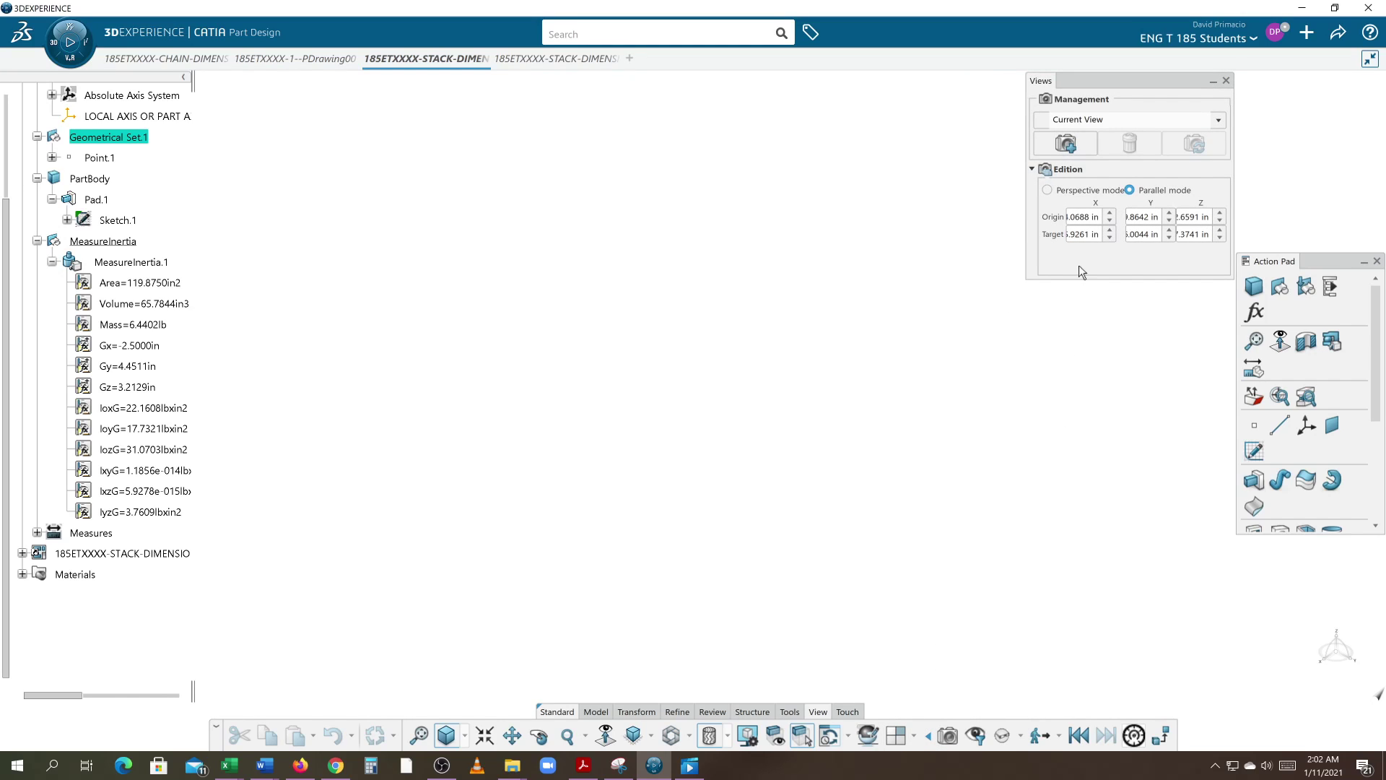
{"action": "left_click", "coordinate": [1096, 147]}
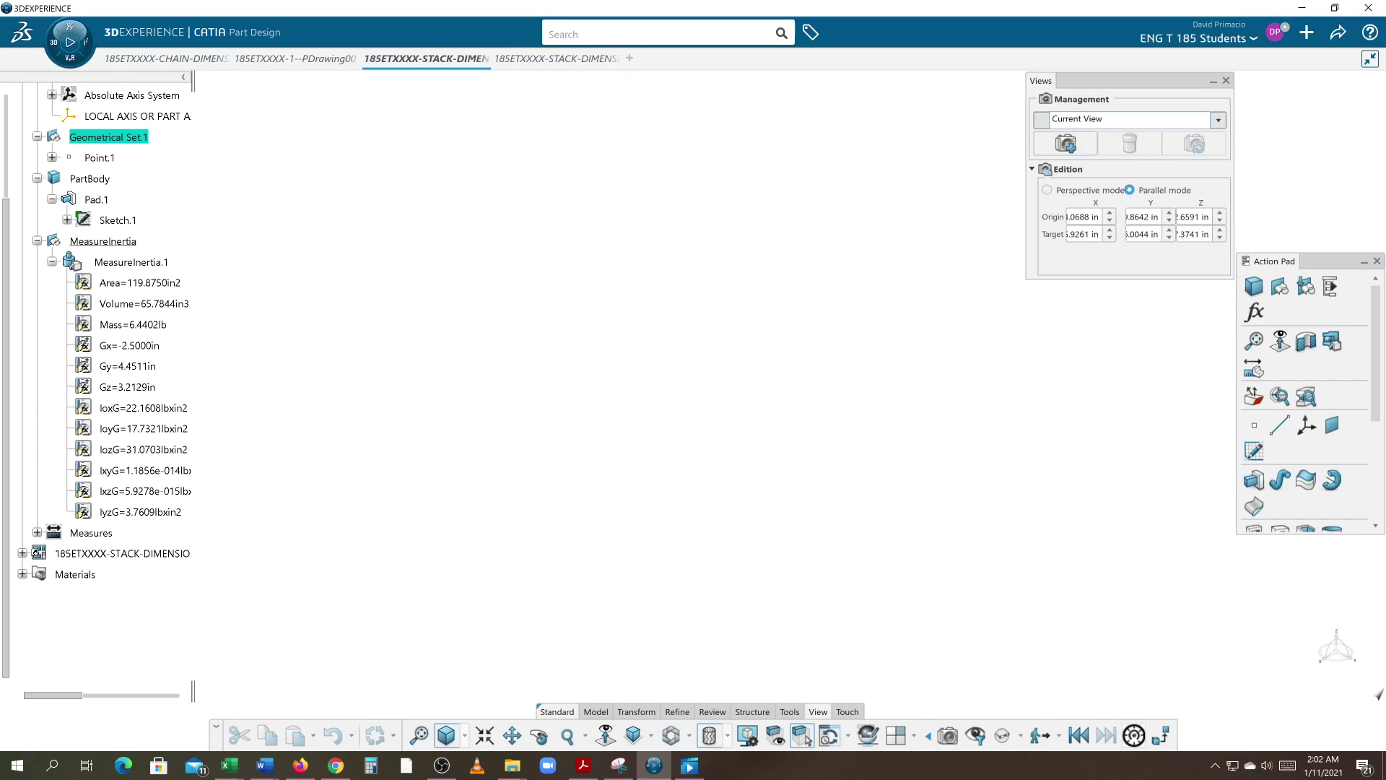
{"action": "left_click", "coordinate": [1217, 120]}
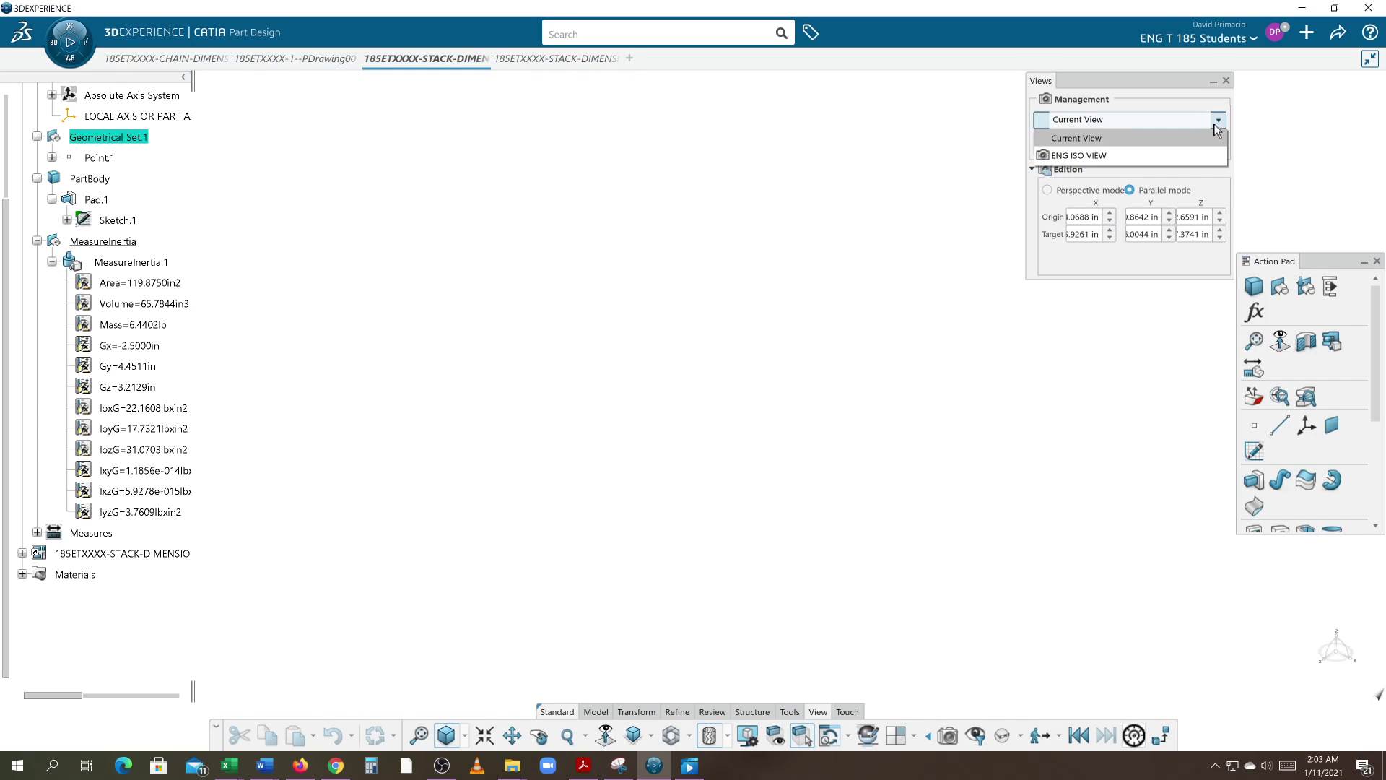
{"action": "left_click", "coordinate": [1119, 153]}
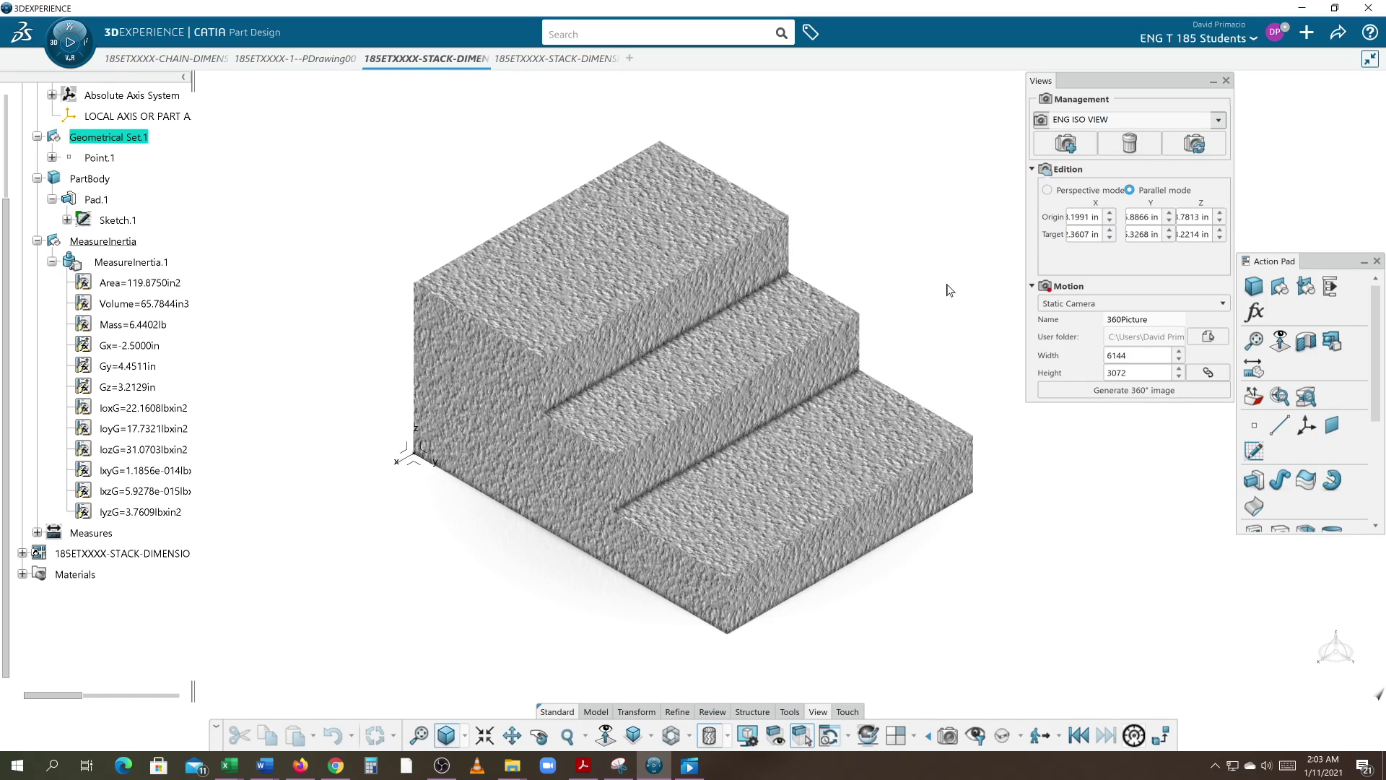
{"action": "left_click", "coordinate": [1226, 82]}
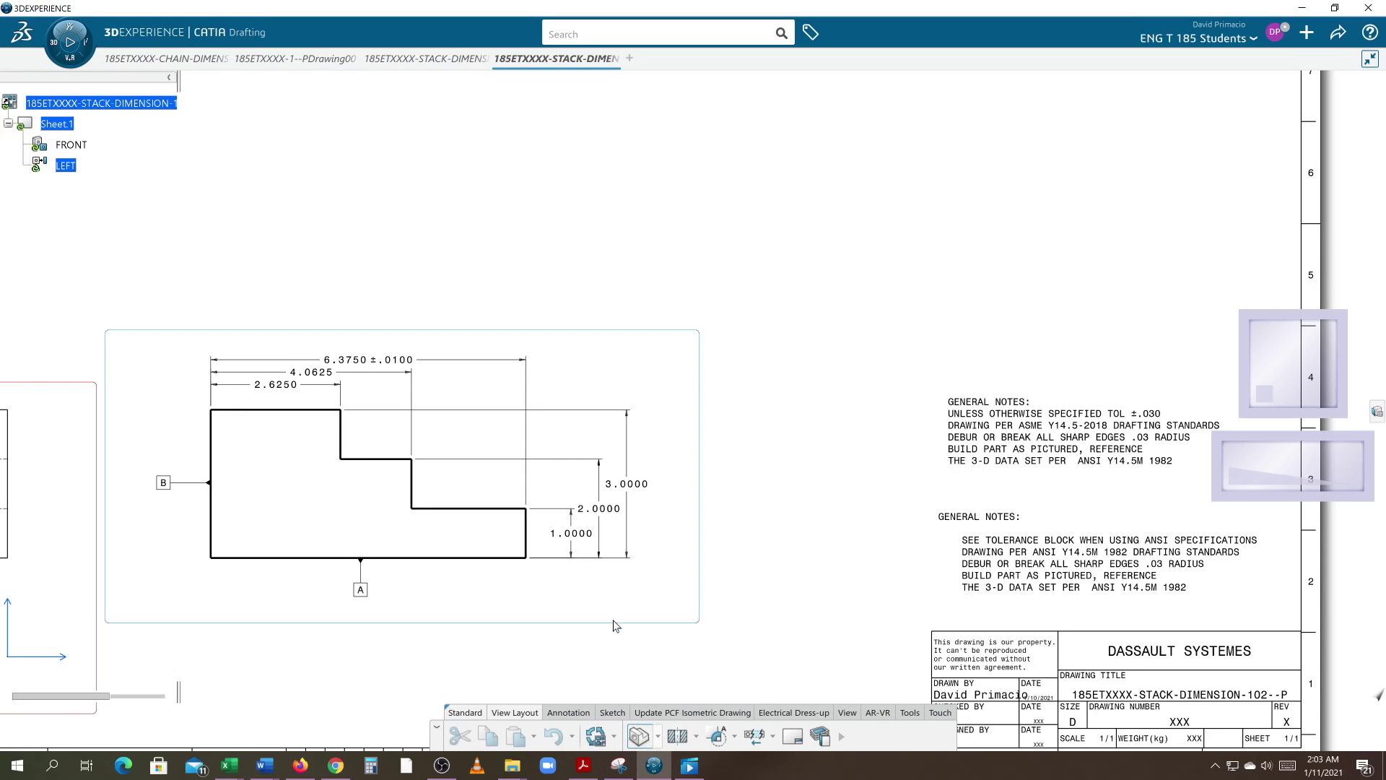
Pick the 3D part and place the isometric view at the top of the sheet, above the left view.
{"action": "left_click", "coordinate": [401, 59]}
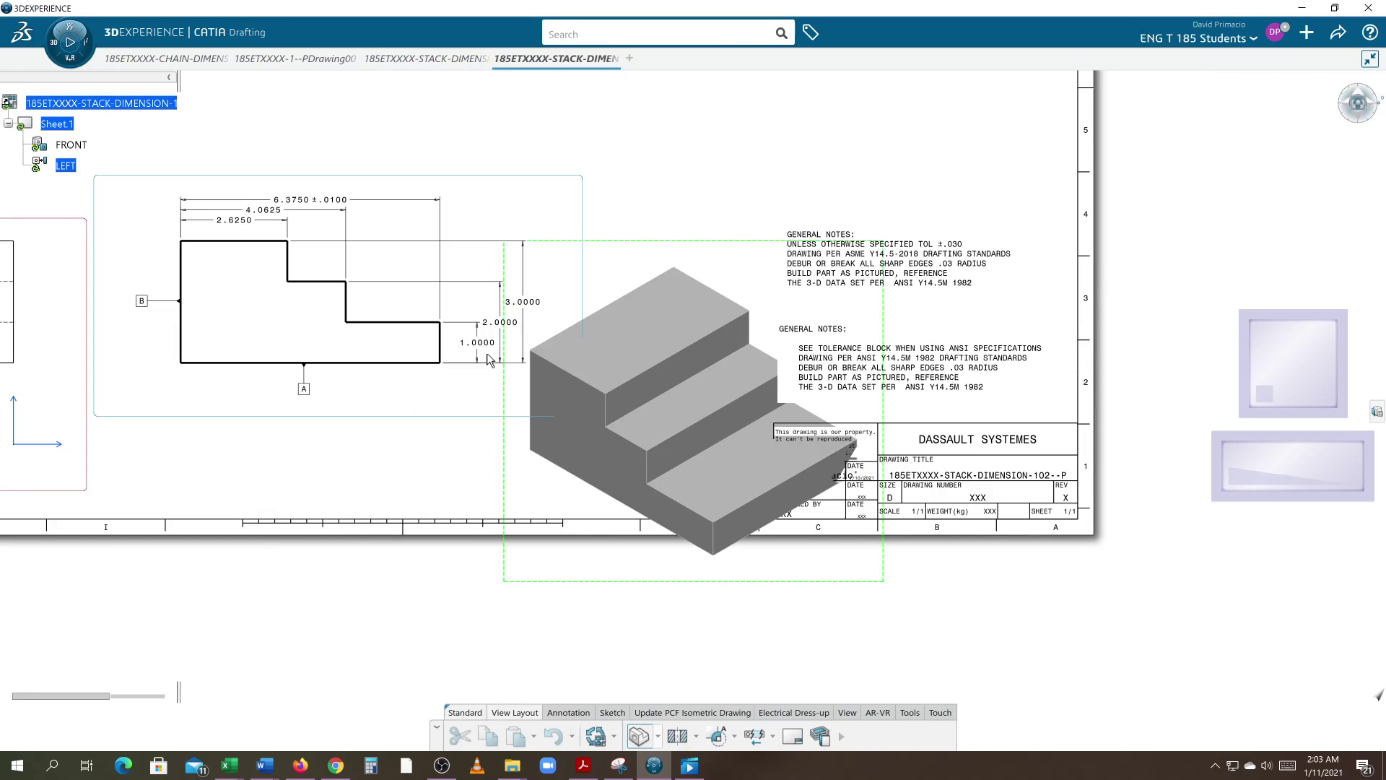
{"action": "scroll", "coordinate": [523, 441], "scroll_direction": "down", "scroll_amount": 3}
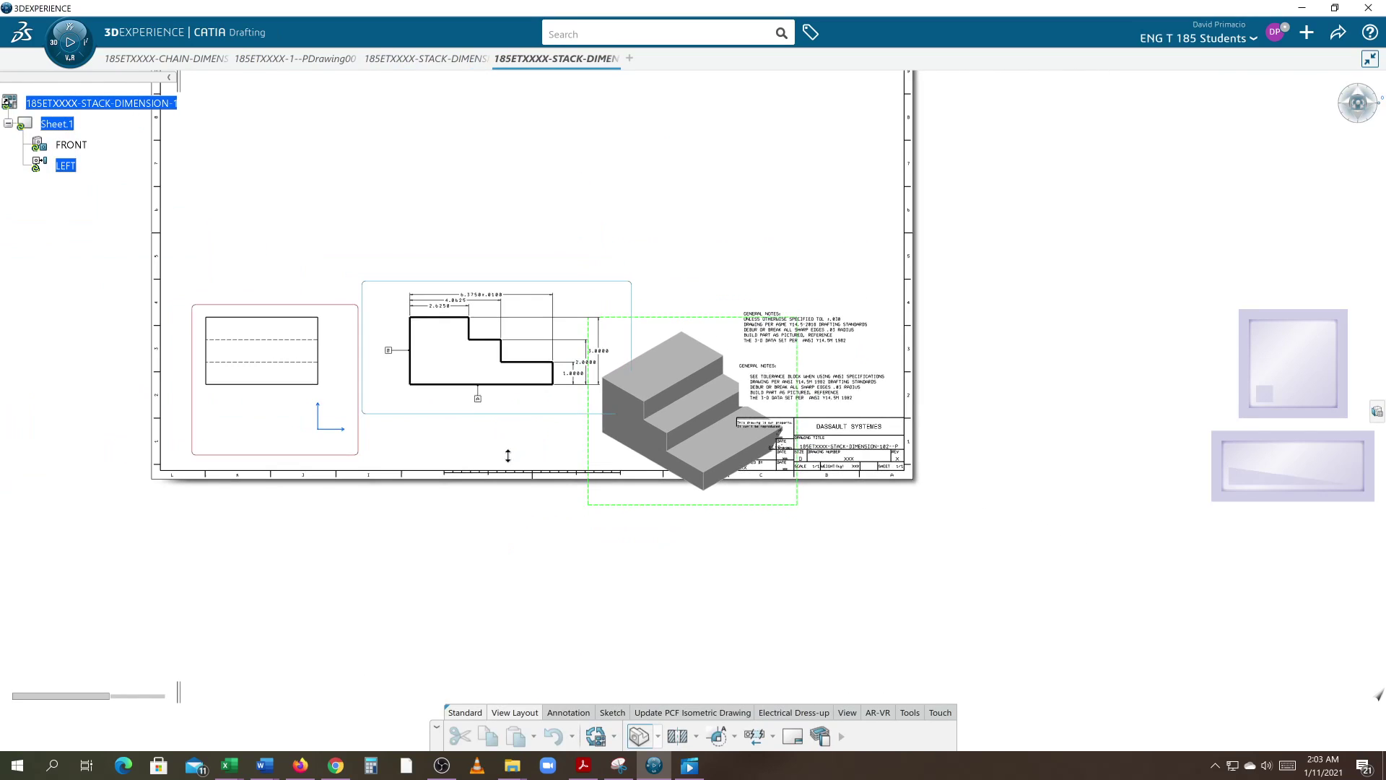
{"action": "left_click_drag", "start_coordinate": [677, 324], "coordinate": [599, 80]}
{"action": "middle_click_drag", "start_coordinate": [619, 286], "coordinate": [644, 345]}
{"action": "scroll", "coordinate": [644, 344], "scroll_direction": "up", "scroll_amount": 4}
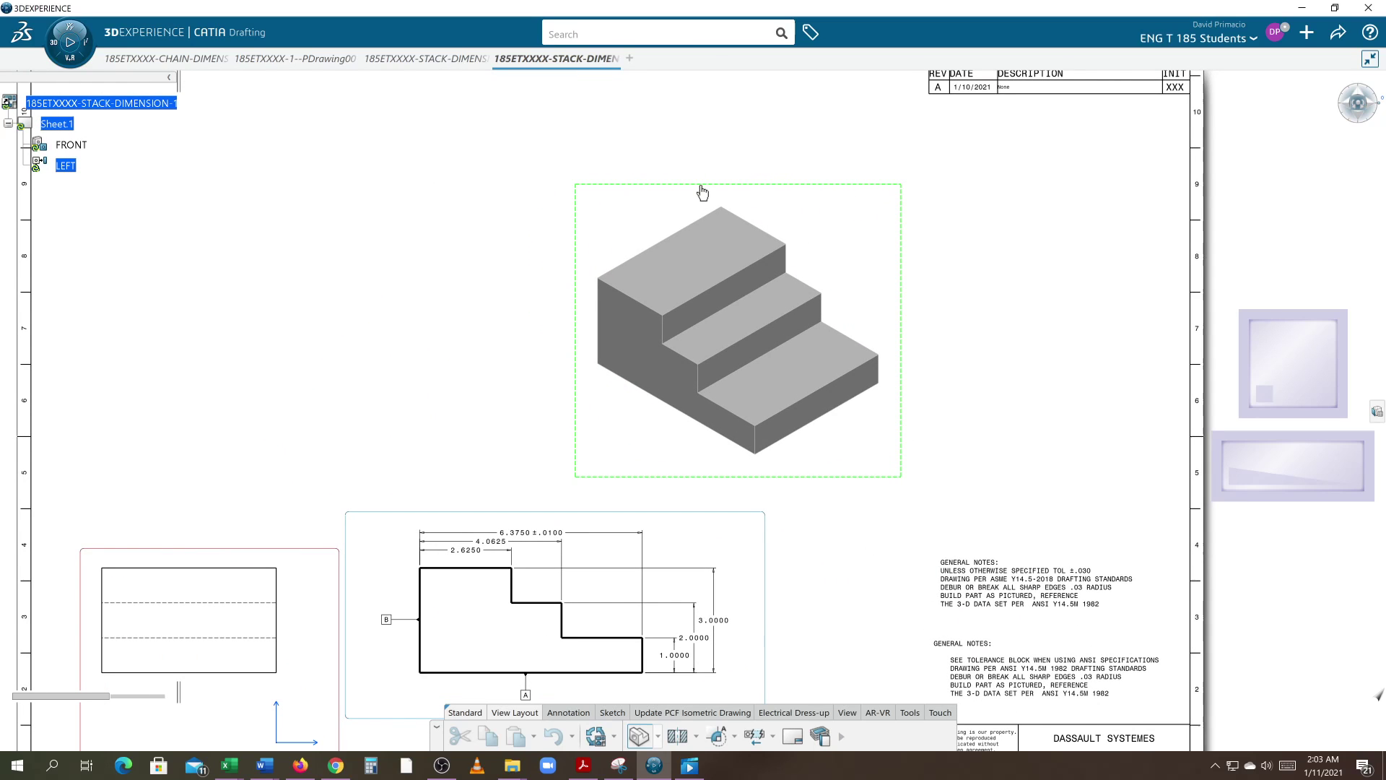
{"action": "left_click_drag", "start_coordinate": [702, 191], "coordinate": [618, 146]}
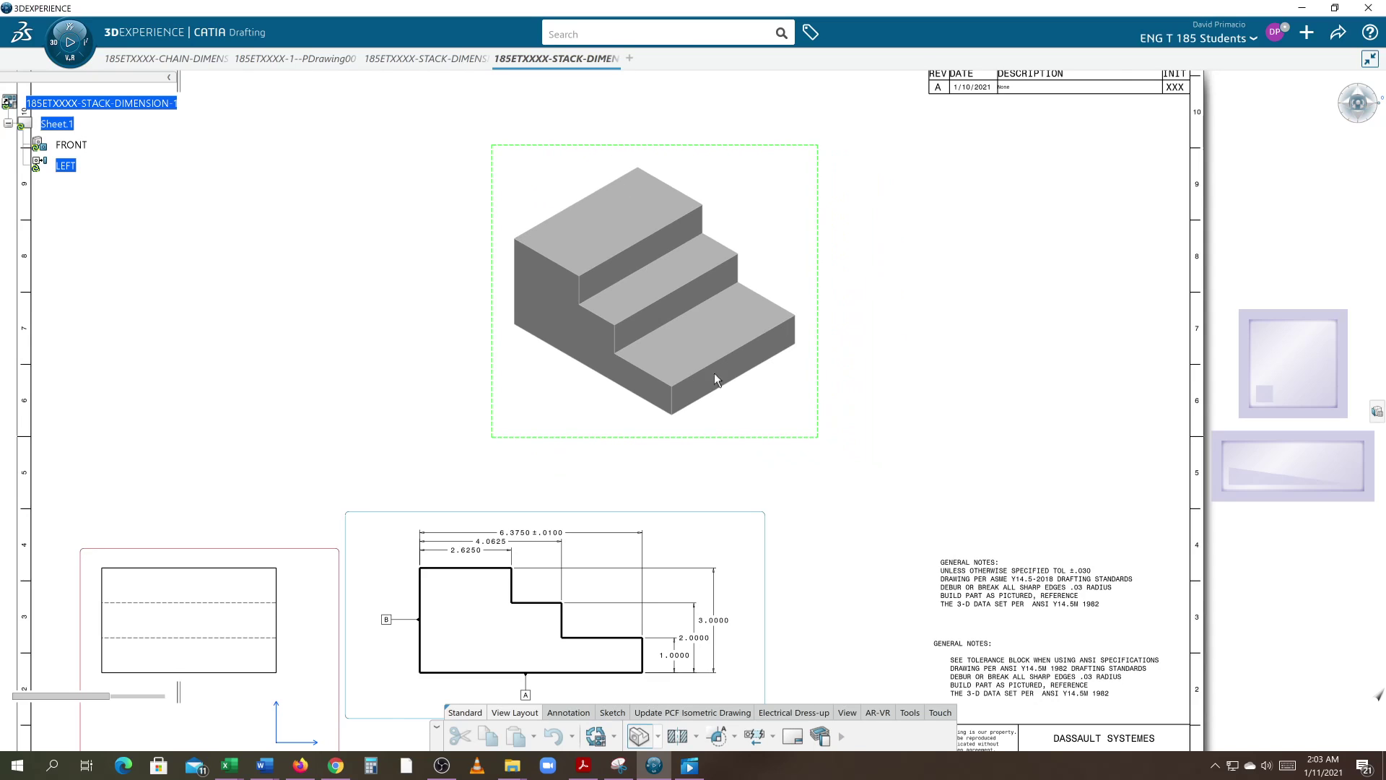
{"action": "middle_click_drag", "start_coordinate": [714, 373], "coordinate": [732, 417]}
{"action": "scroll", "coordinate": [742, 449], "scroll_direction": "up", "scroll_amount": 3}
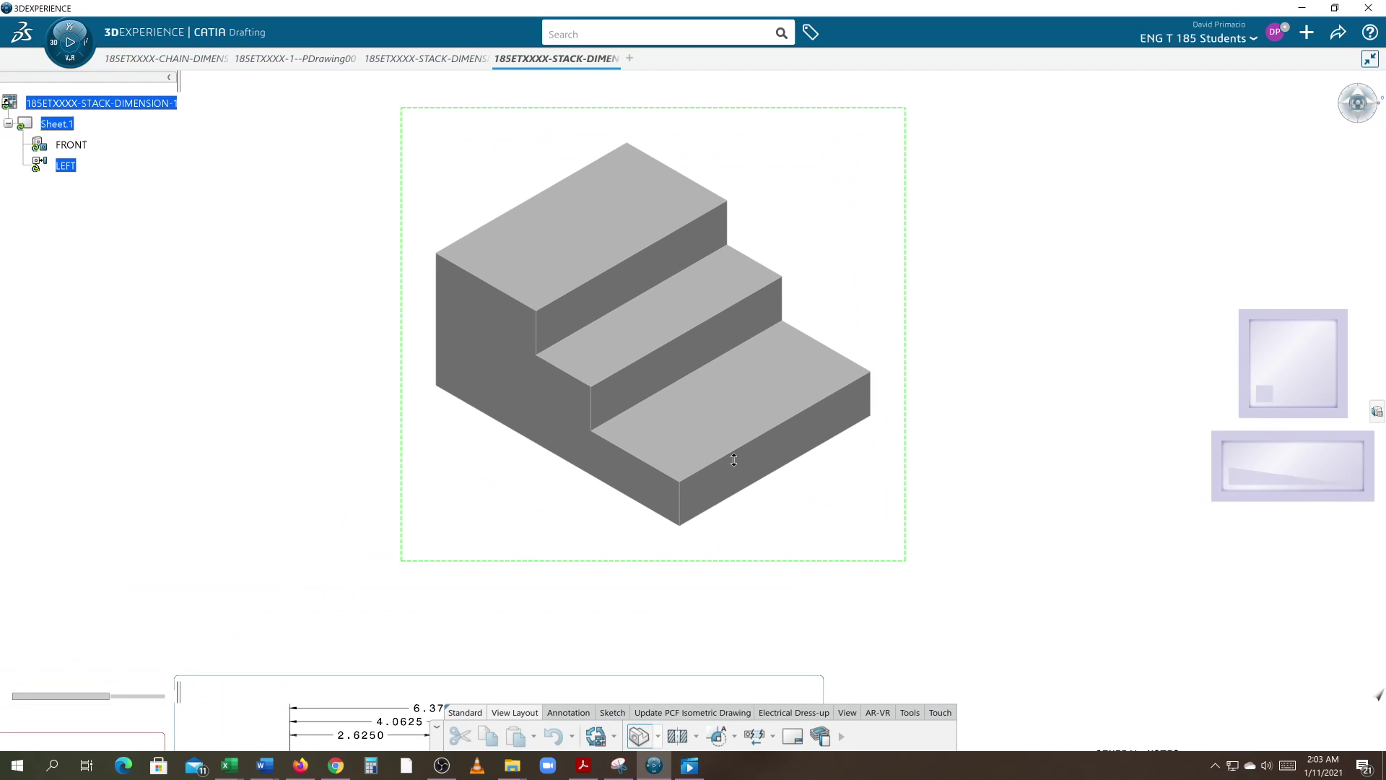
{"action": "scroll", "coordinate": [897, 464], "scroll_direction": "down", "scroll_amount": 2}
{"action": "middle_click_drag", "start_coordinate": [857, 457], "coordinate": [866, 509]}
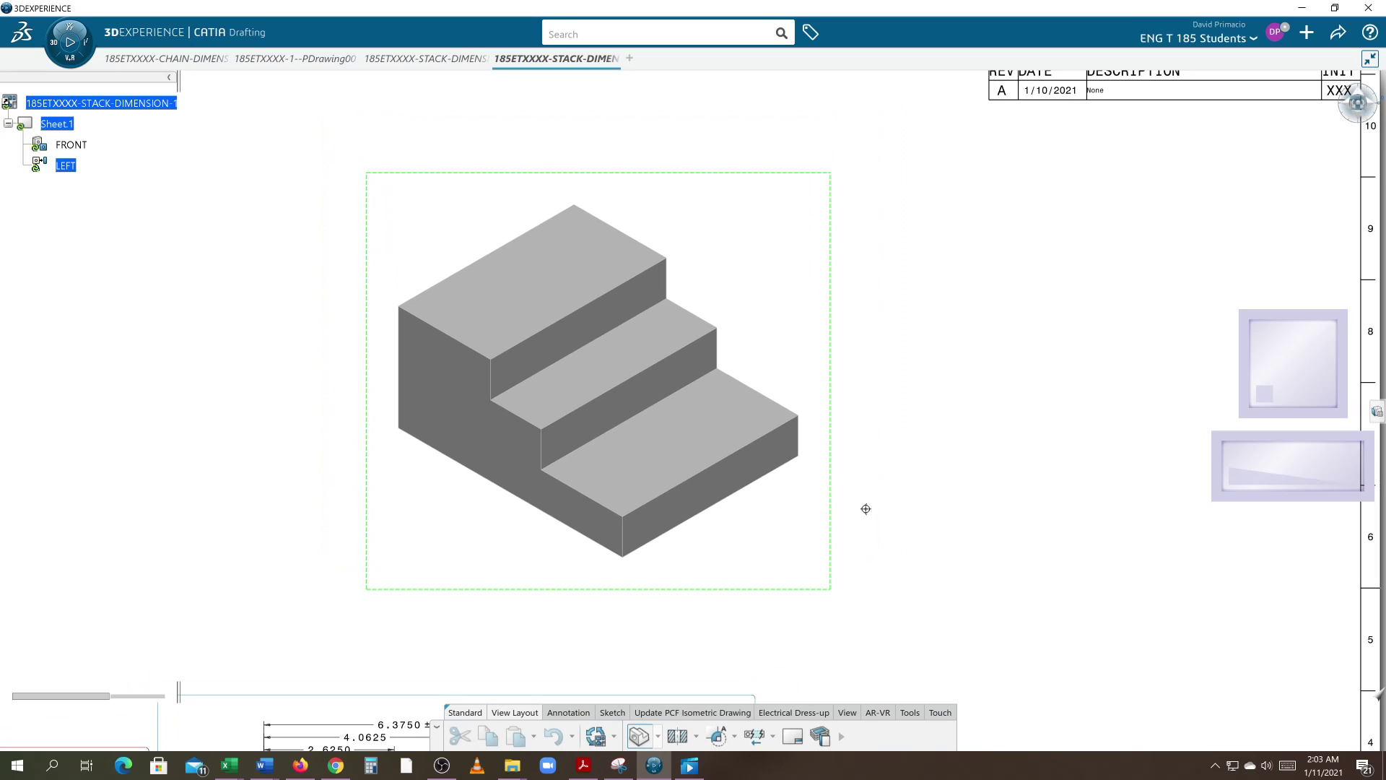
{"action": "left_click", "coordinate": [674, 500]}
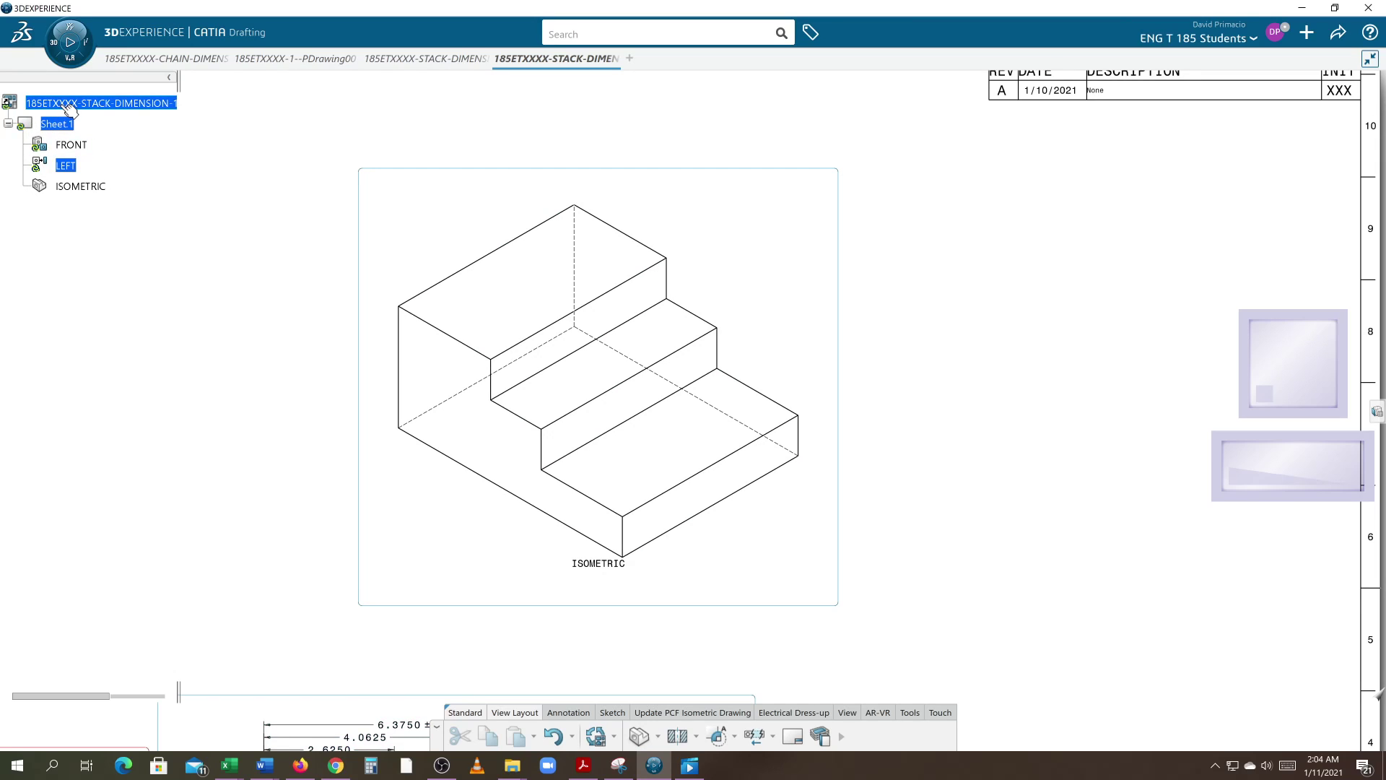
Update the drawing and open the ISOMETRIC view's Generation properties.
{"action": "right_click", "coordinate": [62, 164]}
{"action": "left_click", "coordinate": [97, 482]}
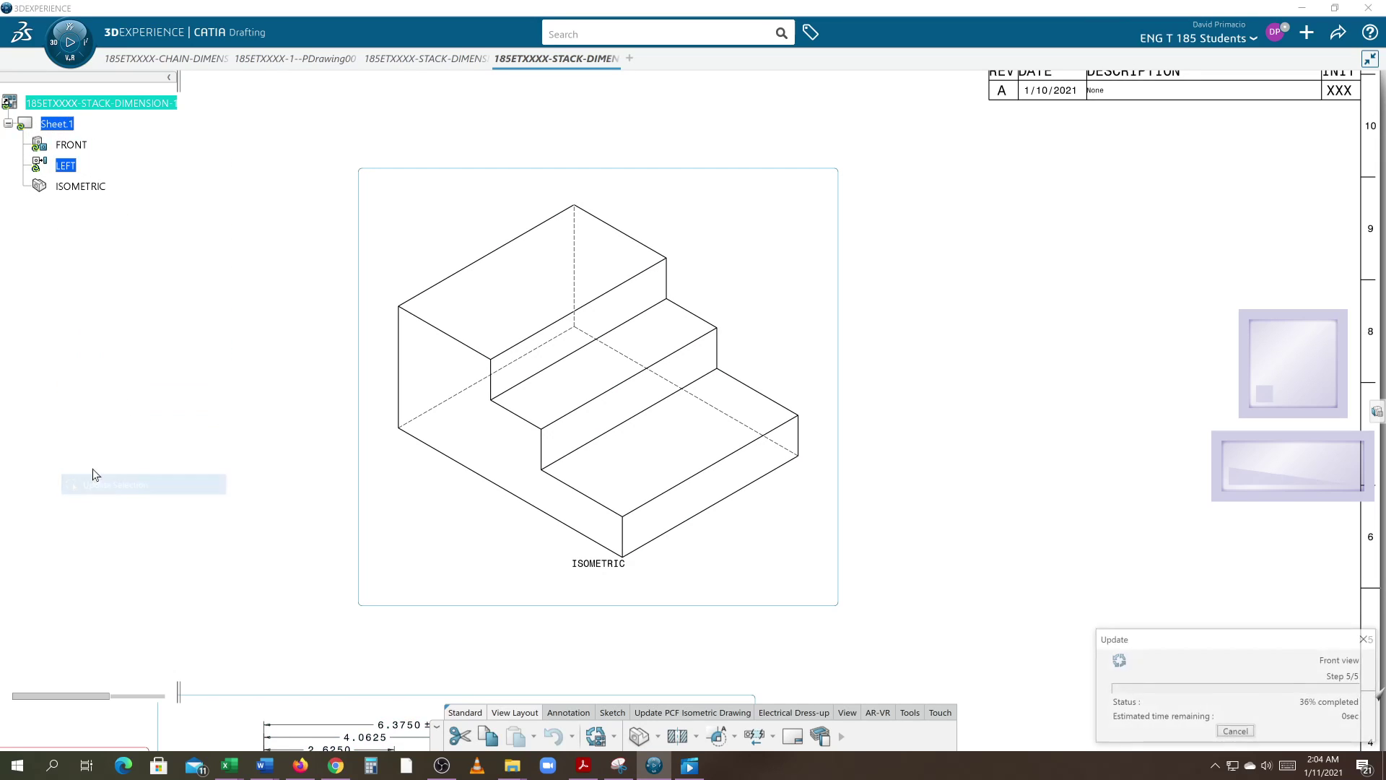
{"action": "right_click", "coordinate": [90, 188]}
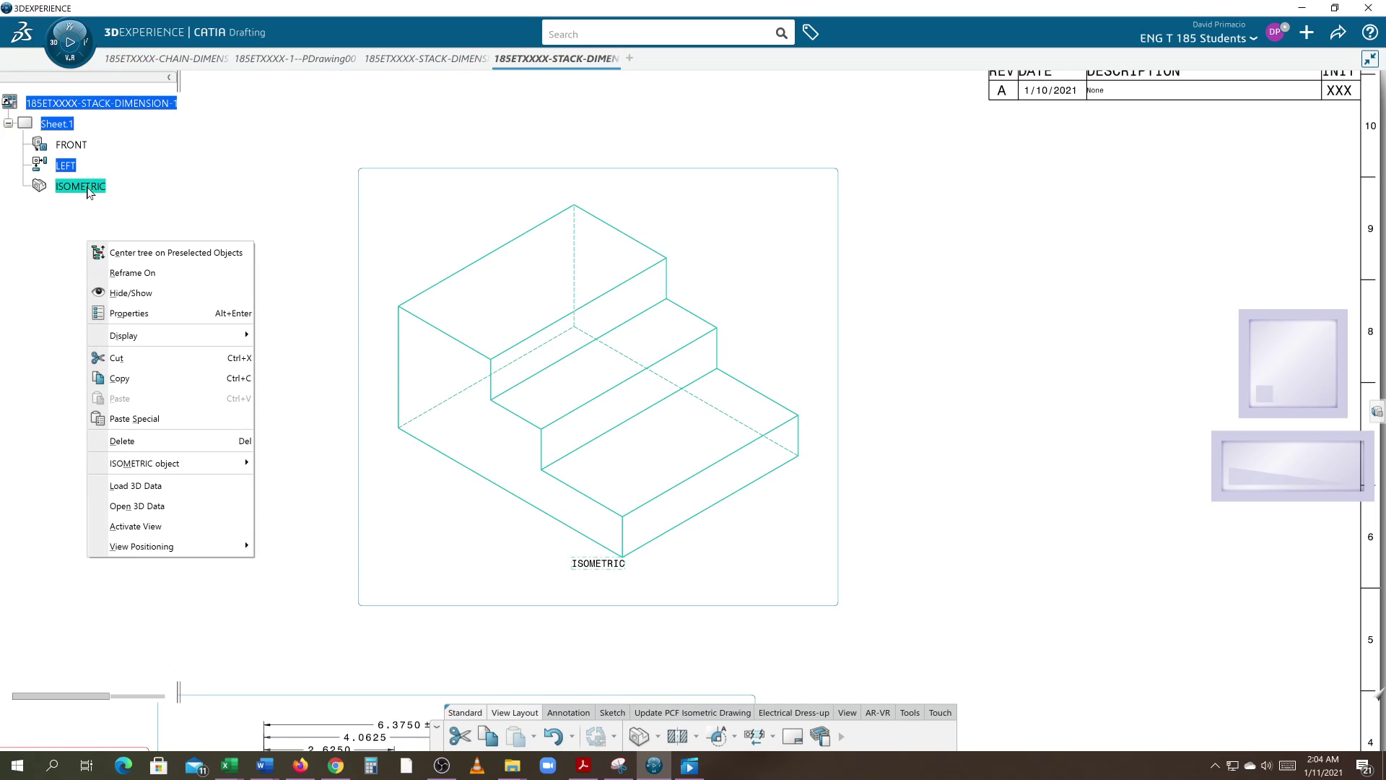
{"action": "left_click", "coordinate": [113, 315]}
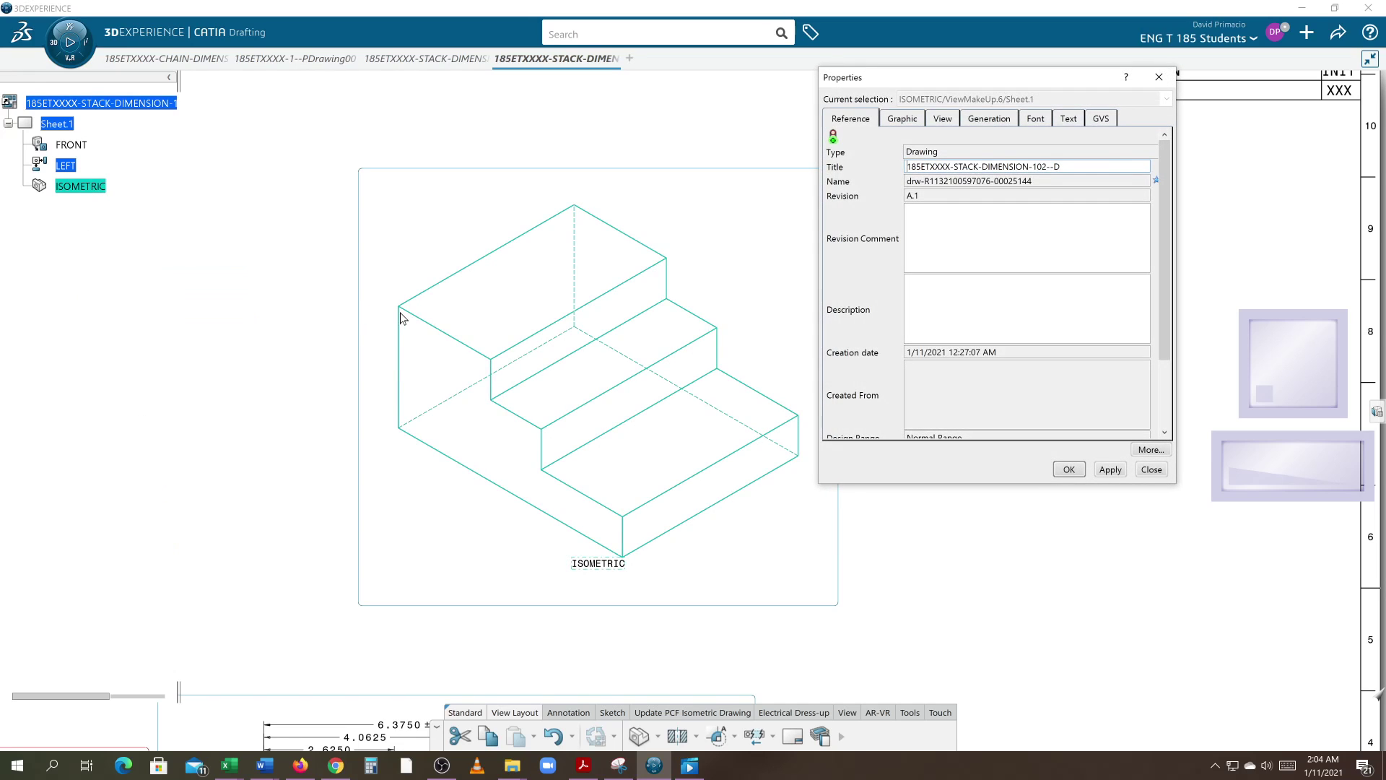
{"action": "left_click", "coordinate": [990, 122]}
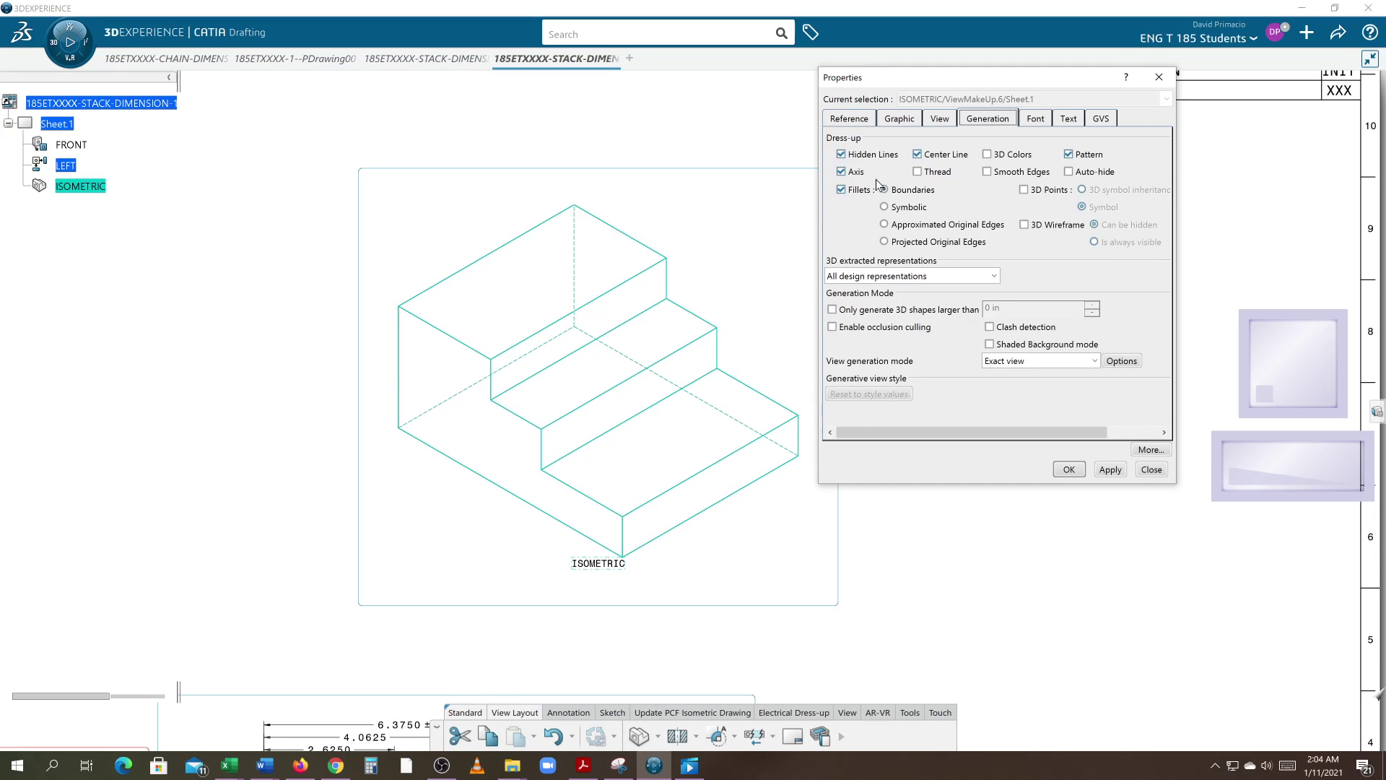
Turn off fillets, axes, hidden lines, center lines and patterns for the ISOMETRIC view and apply.
{"action": "left_click", "coordinate": [858, 189]}
{"action": "left_click", "coordinate": [856, 172]}
{"action": "left_click", "coordinate": [866, 155]}
{"action": "left_click", "coordinate": [915, 154]}
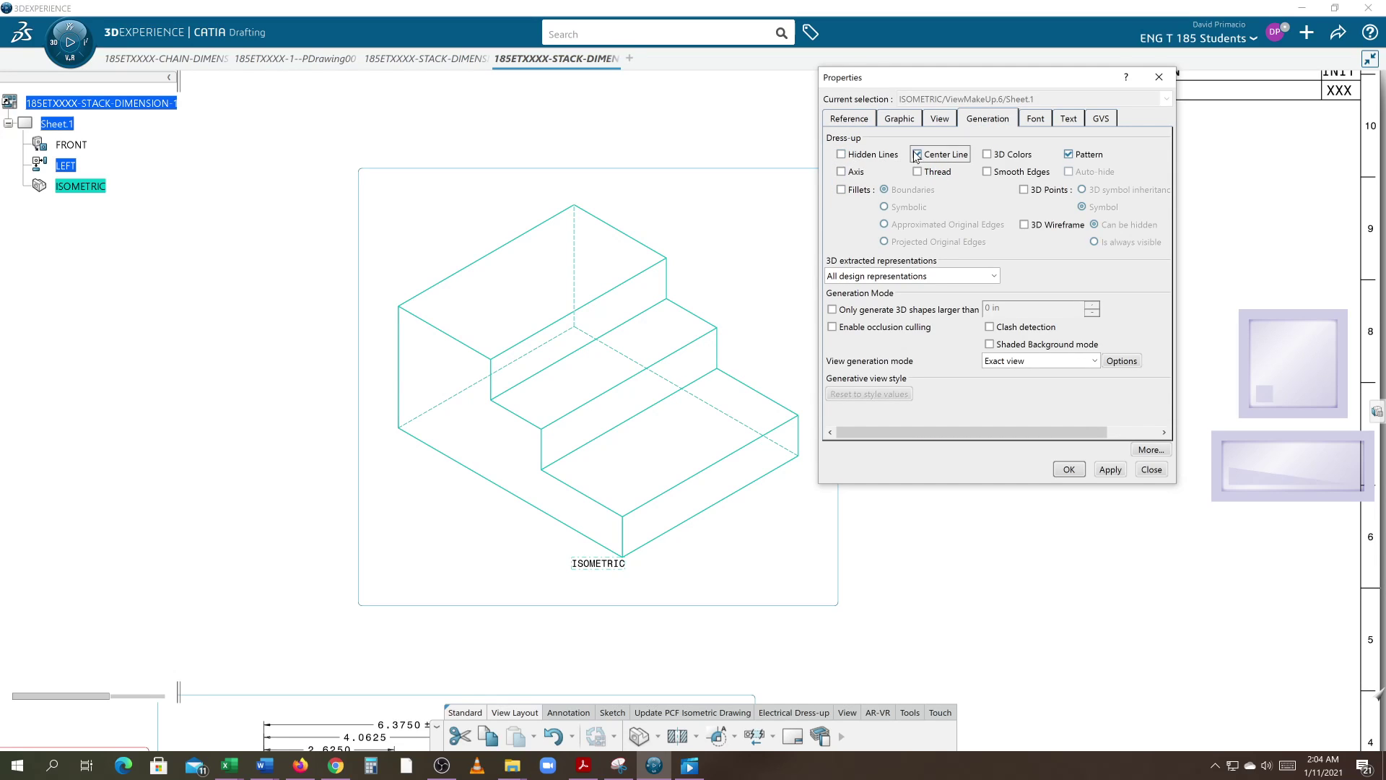
{"action": "left_click", "coordinate": [1081, 156]}
{"action": "left_click", "coordinate": [1108, 470]}
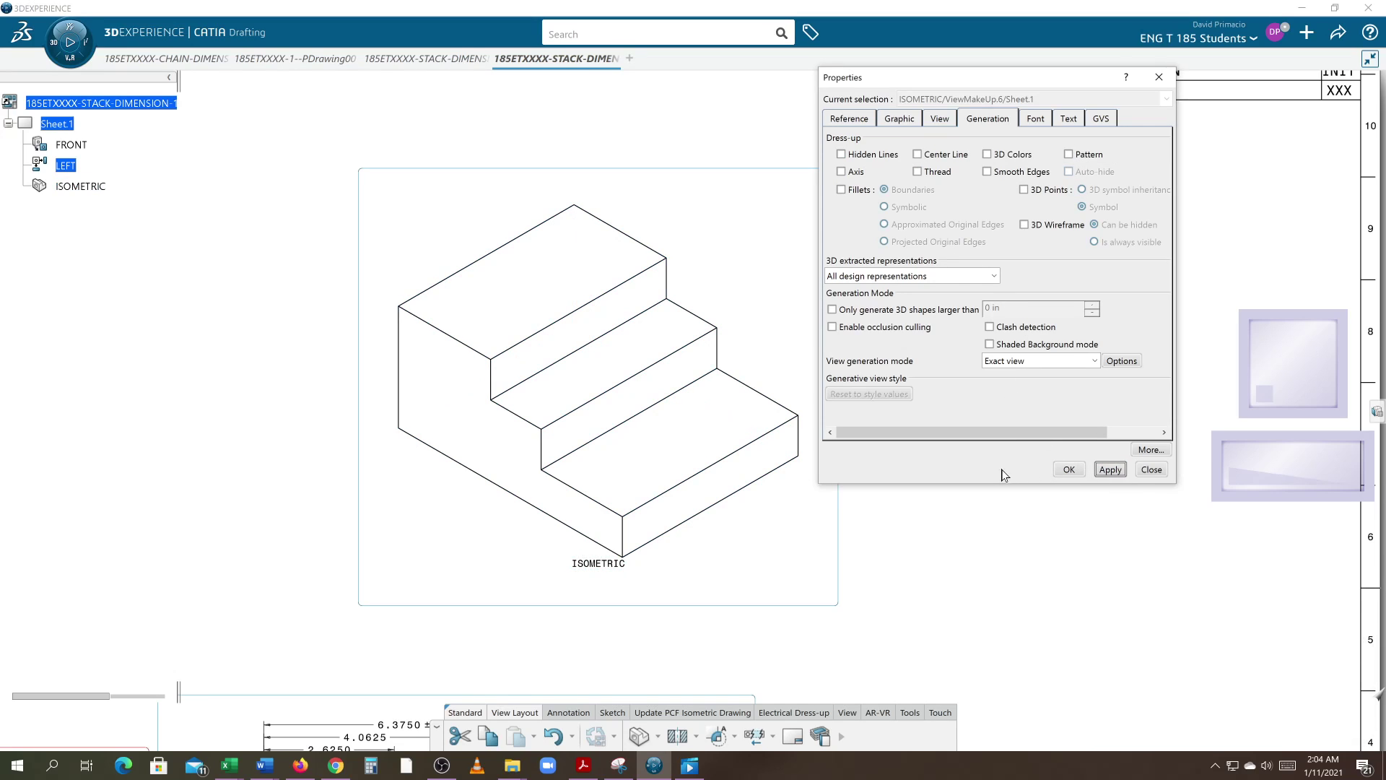
{"action": "left_click", "coordinate": [1067, 470]}
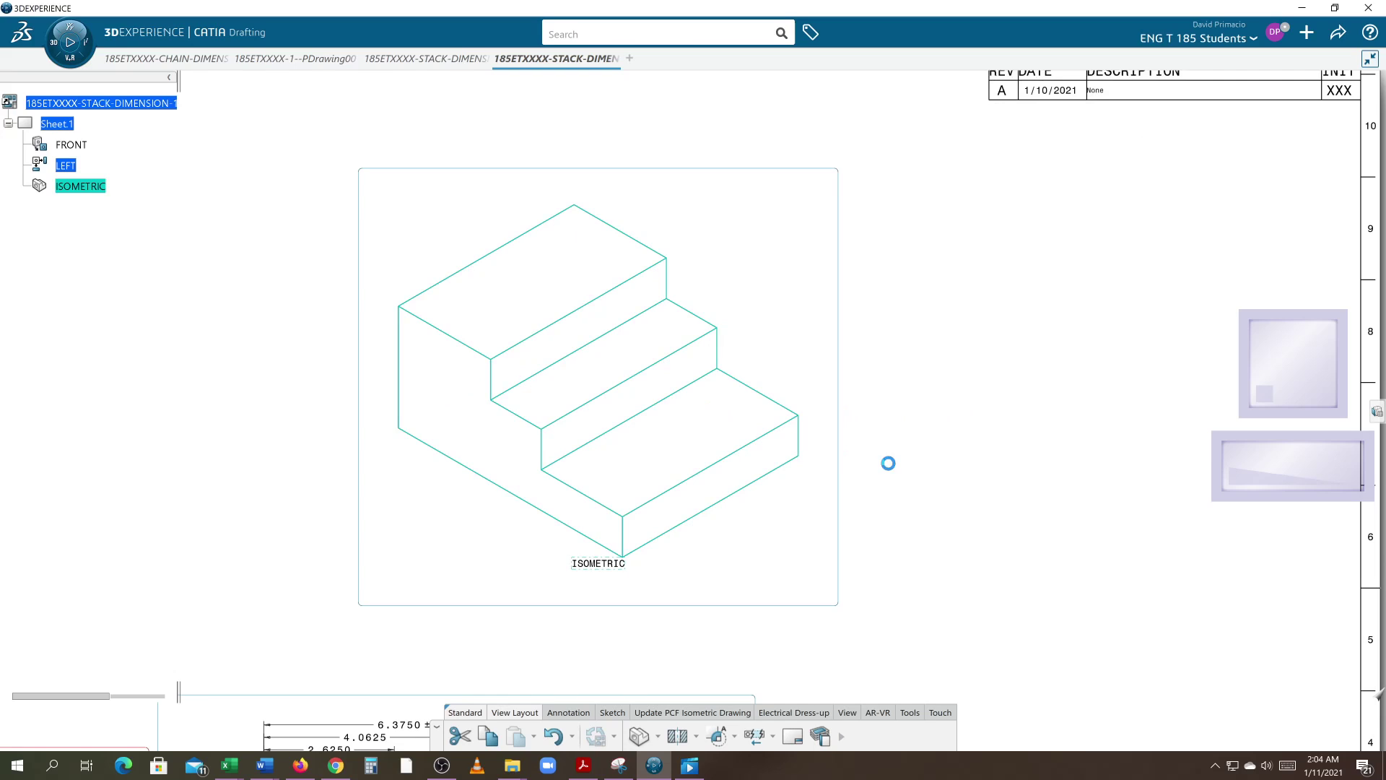
{"action": "middle_click_drag", "start_coordinate": [826, 467], "coordinate": [861, 441]}
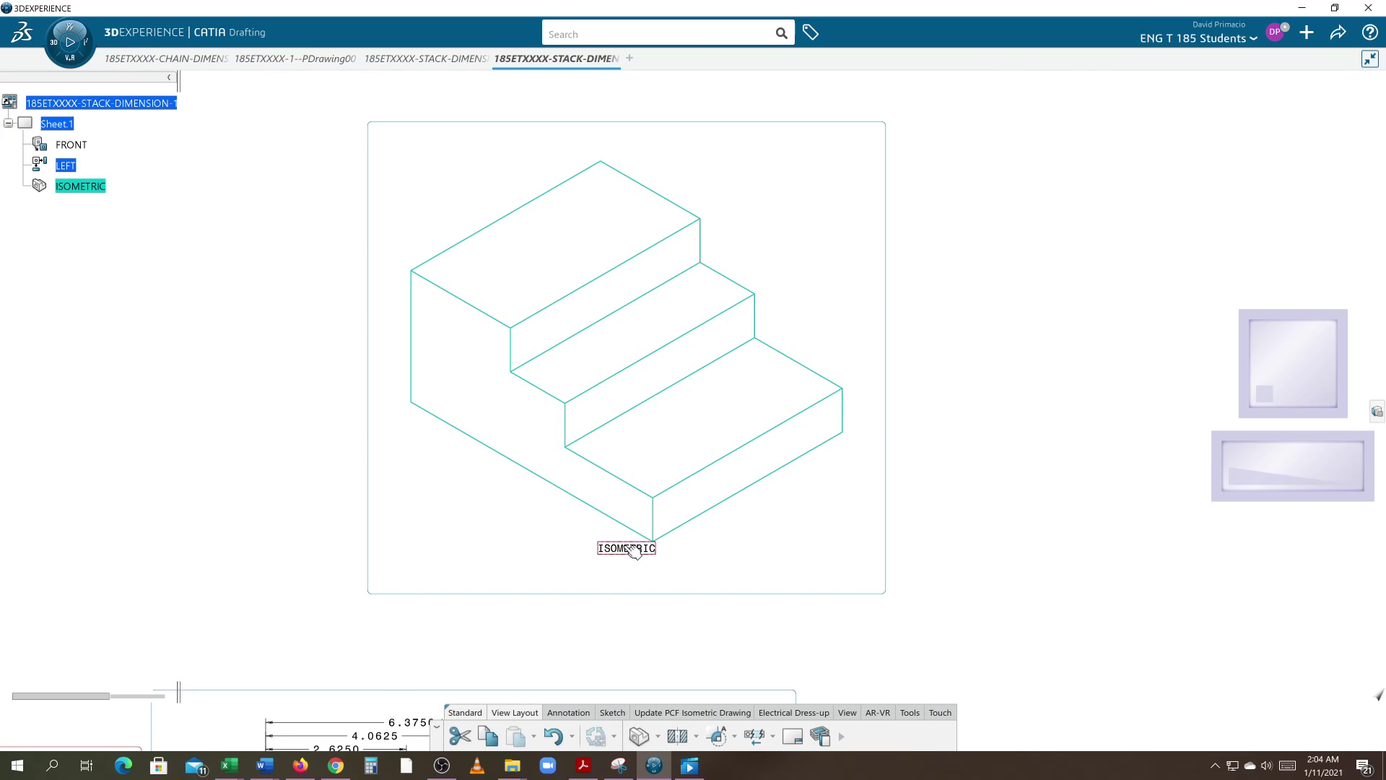
Move the ISOMETRIC label down-left within the isometric view's frame.
{"action": "left_click_drag", "start_coordinate": [635, 548], "coordinate": [492, 578]}
{"action": "middle_click_drag", "start_coordinate": [570, 570], "coordinate": [652, 539]}
{"action": "scroll", "coordinate": [605, 538], "scroll_direction": "down", "scroll_amount": 1}
{"action": "left_click_drag", "start_coordinate": [599, 520], "coordinate": [590, 536]}
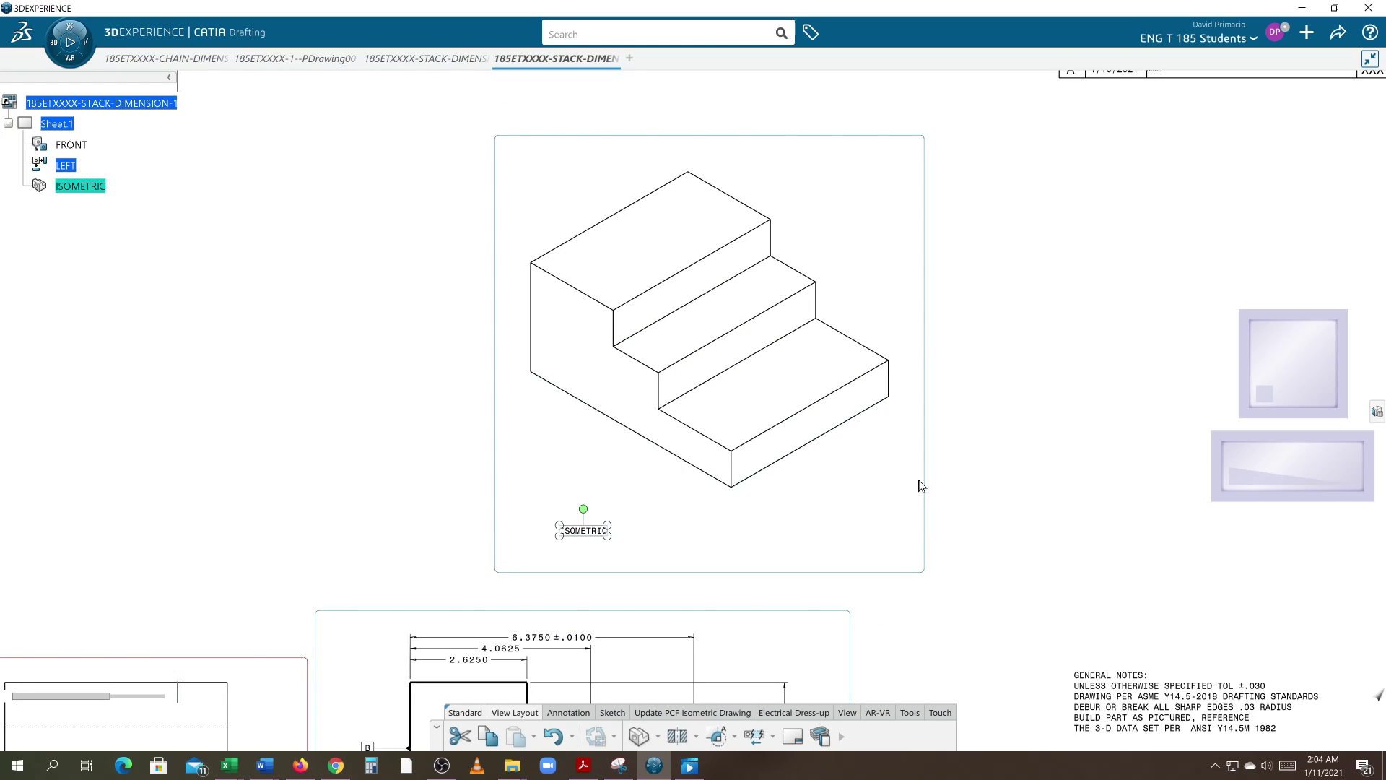
{"action": "mouse_move", "coordinate": [919, 485]}
{"action": "left_mouse_down"}
{"action": "mouse_move", "coordinate": [678, 400]}
{"action": "mouse_move", "coordinate": [941, 458]}
{"action": "mouse_move", "coordinate": [910, 482]}
{"action": "left_mouse_up"}
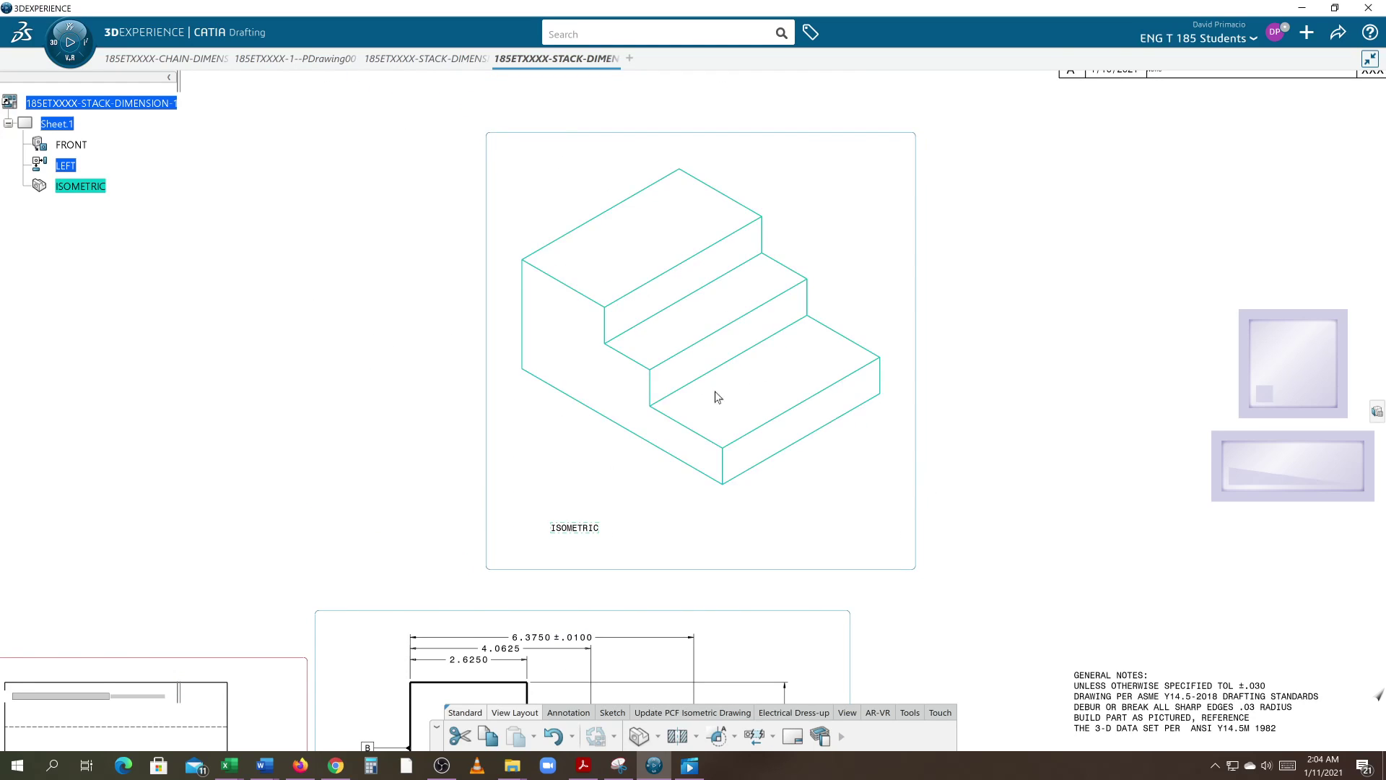
Box-select the whole isometric view geometry.
{"action": "left_click", "coordinate": [491, 317]}
{"action": "left_click_drag", "start_coordinate": [392, 182], "coordinate": [881, 417]}
{"action": "left_click", "coordinate": [422, 158]}
{"action": "left_click_drag", "start_coordinate": [421, 154], "coordinate": [921, 495]}
Give the selected isometric view geometry line thickness 5 (0.05512 in) in its Graphic properties.
{"action": "right_click", "coordinate": [798, 442]}
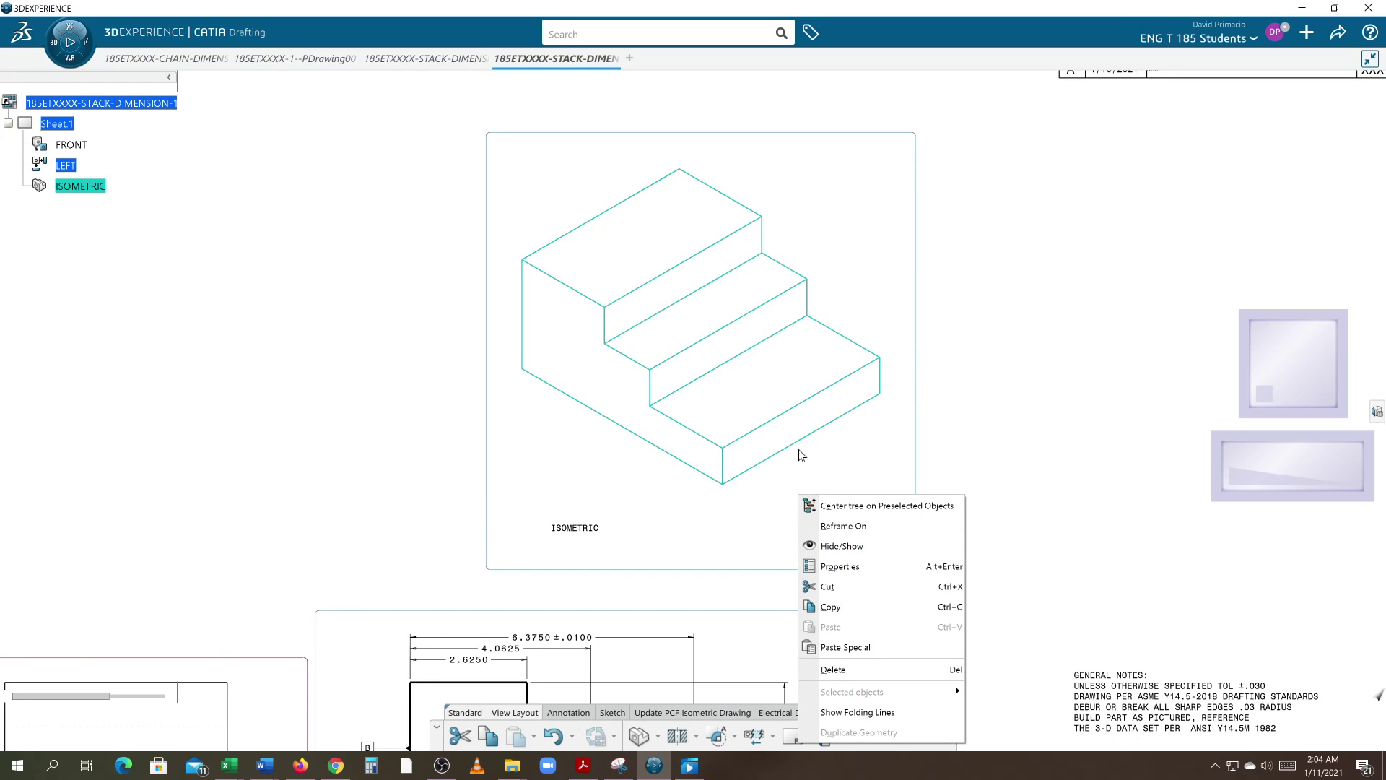
{"action": "left_click", "coordinate": [815, 566]}
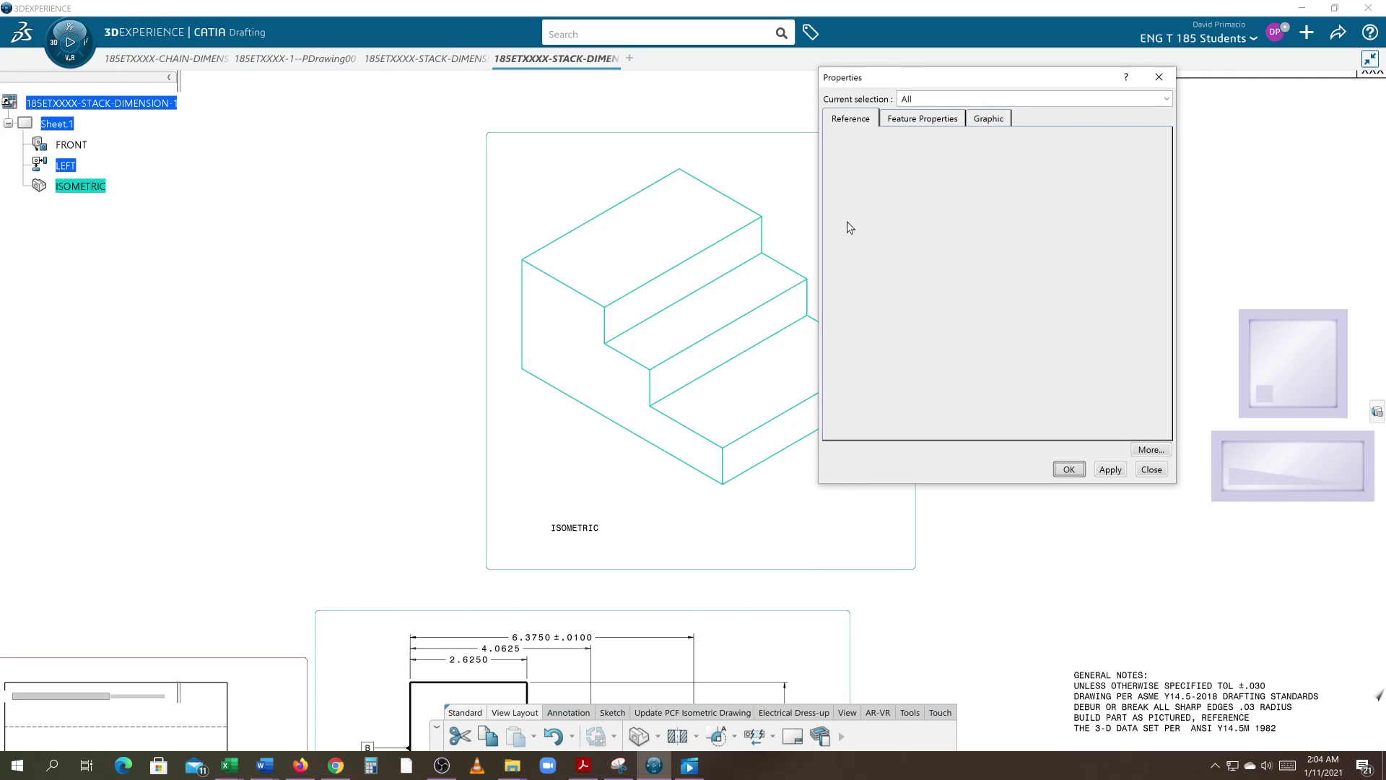
{"action": "left_click", "coordinate": [979, 119]}
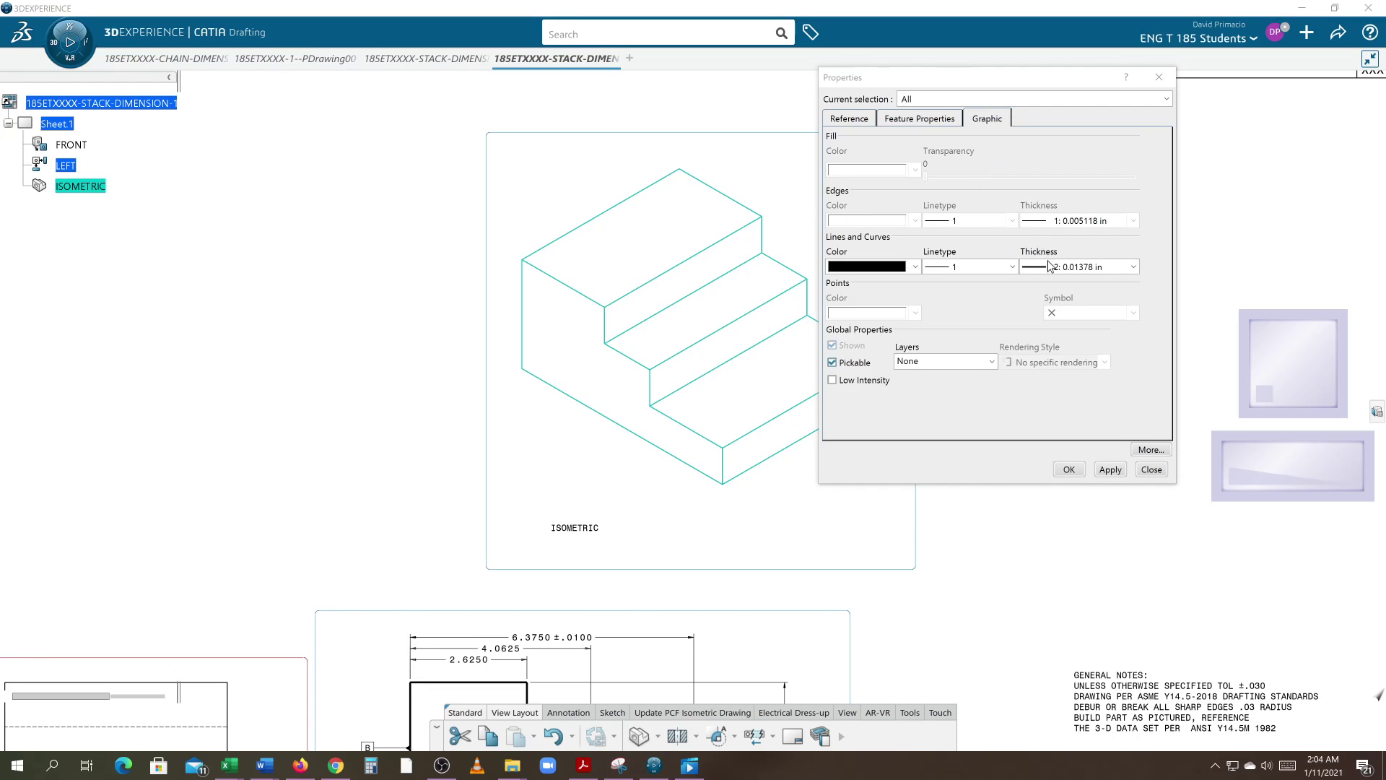
{"action": "left_click", "coordinate": [1049, 266]}
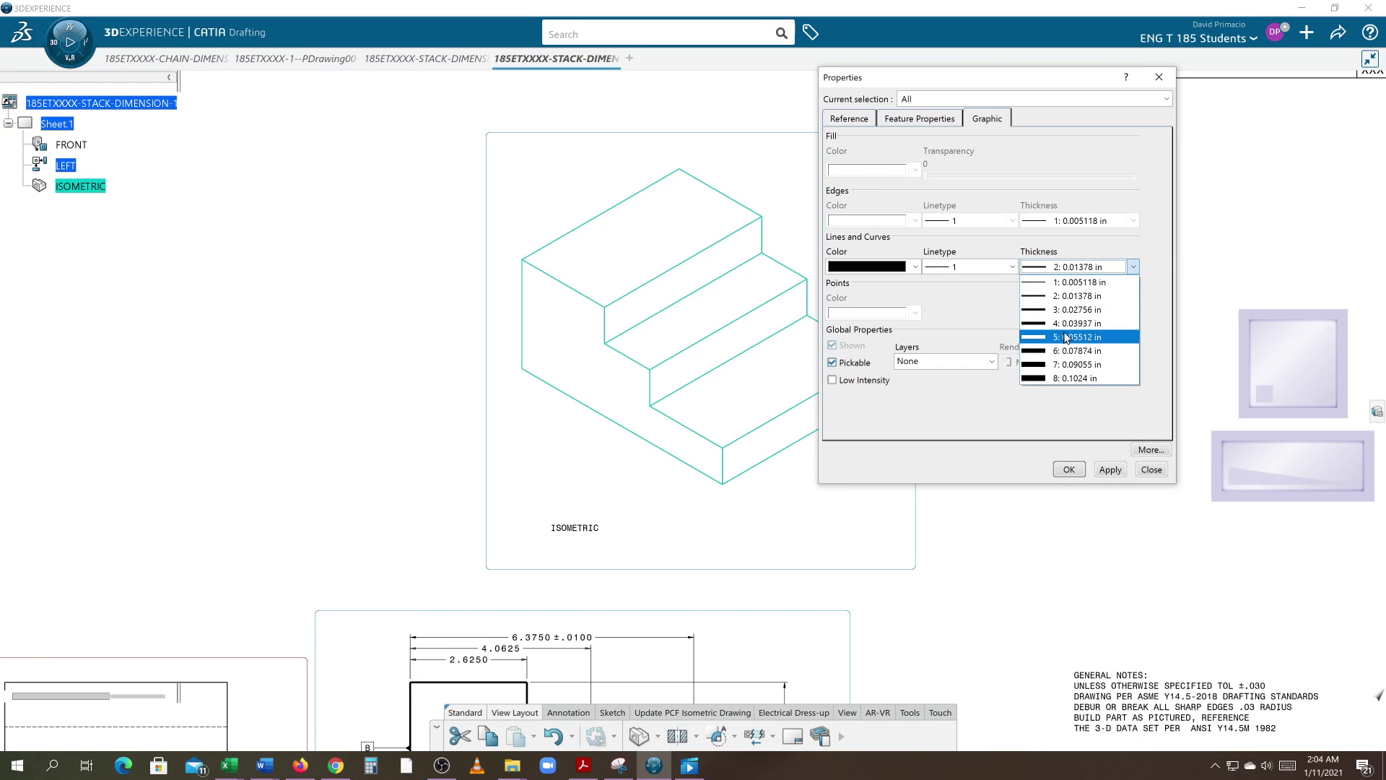
{"action": "left_click", "coordinate": [1116, 338]}
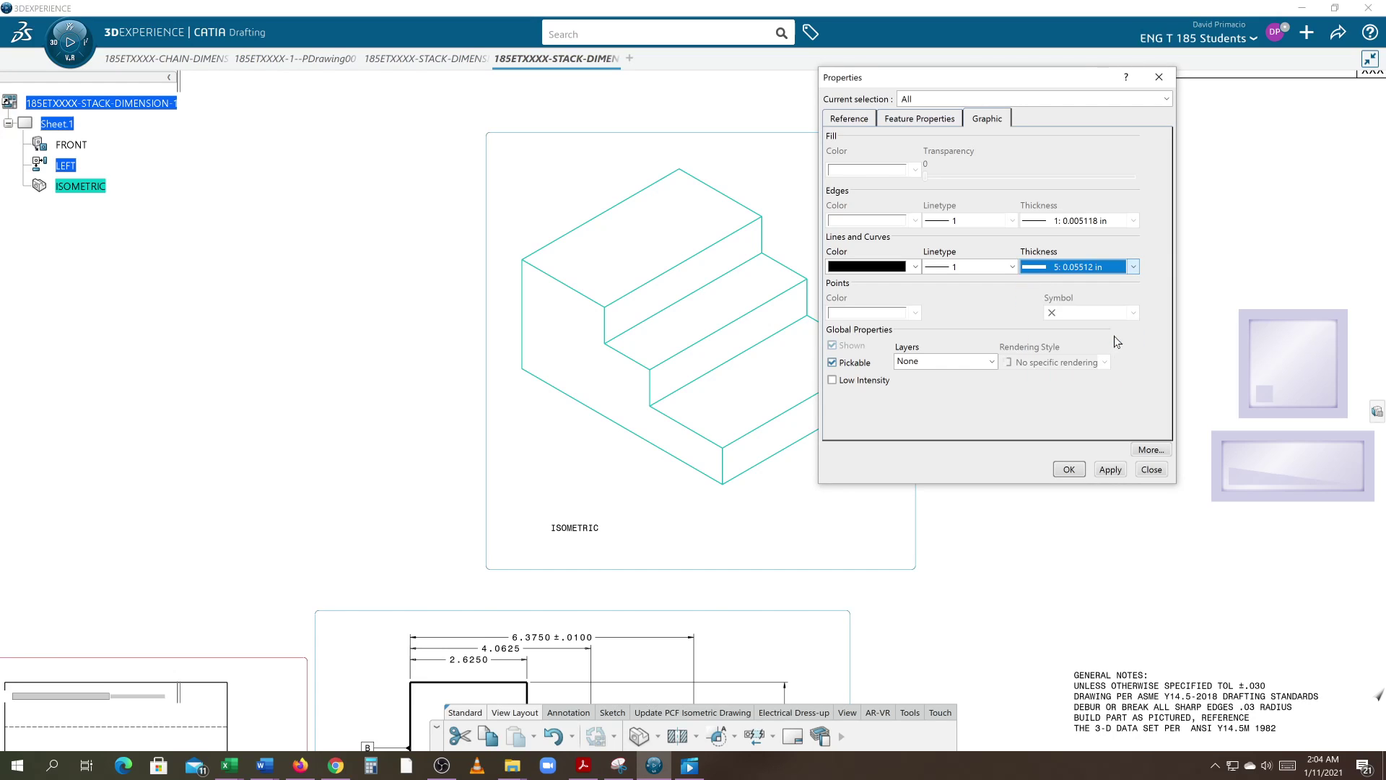
{"action": "left_click", "coordinate": [1079, 470]}
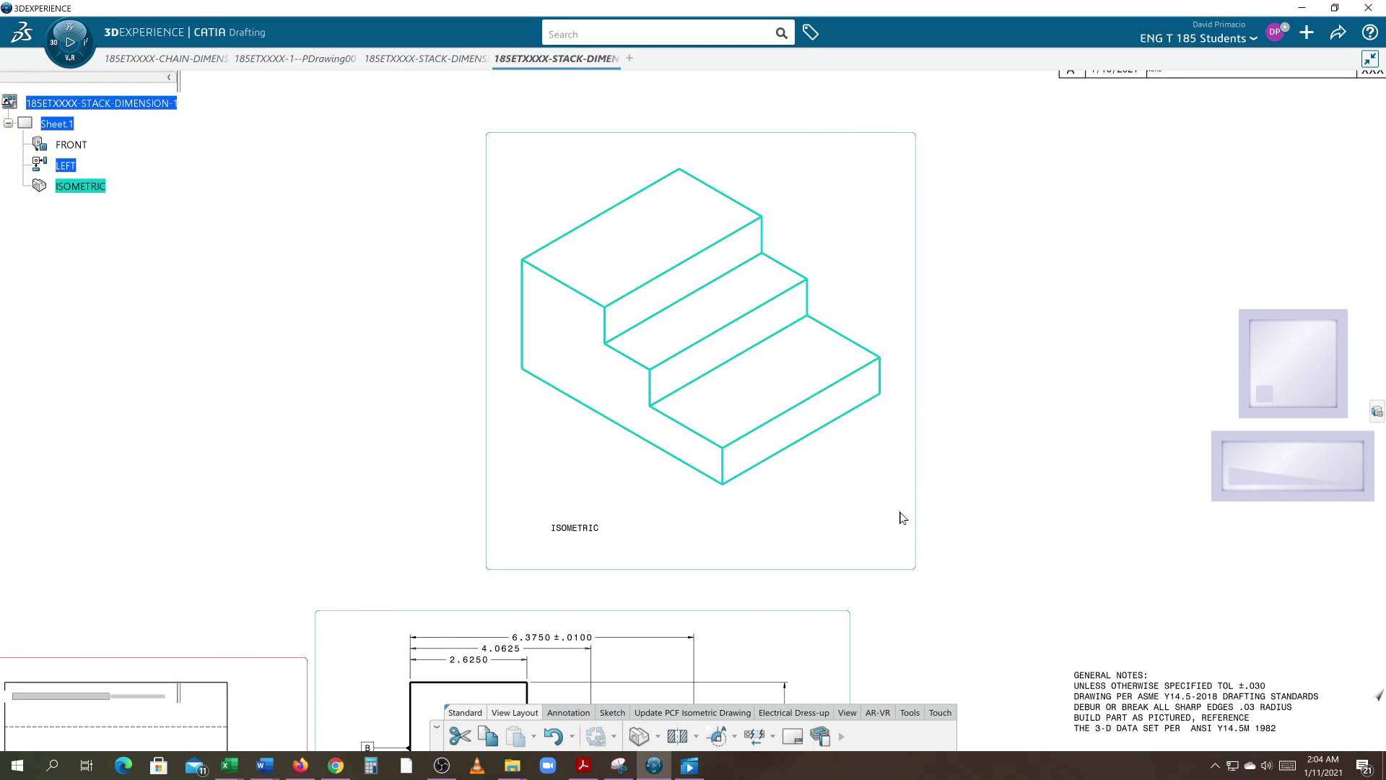
{"action": "left_click", "coordinate": [899, 517]}
{"action": "mouse_move", "coordinate": [925, 501]}
{"action": "middle_mouse_down"}
{"action": "mouse_move", "coordinate": [952, 473]}
{"action": "mouse_move", "coordinate": [907, 473]}
{"action": "mouse_move", "coordinate": [910, 489]}
{"action": "mouse_move", "coordinate": [951, 453]}
{"action": "middle_mouse_up"}
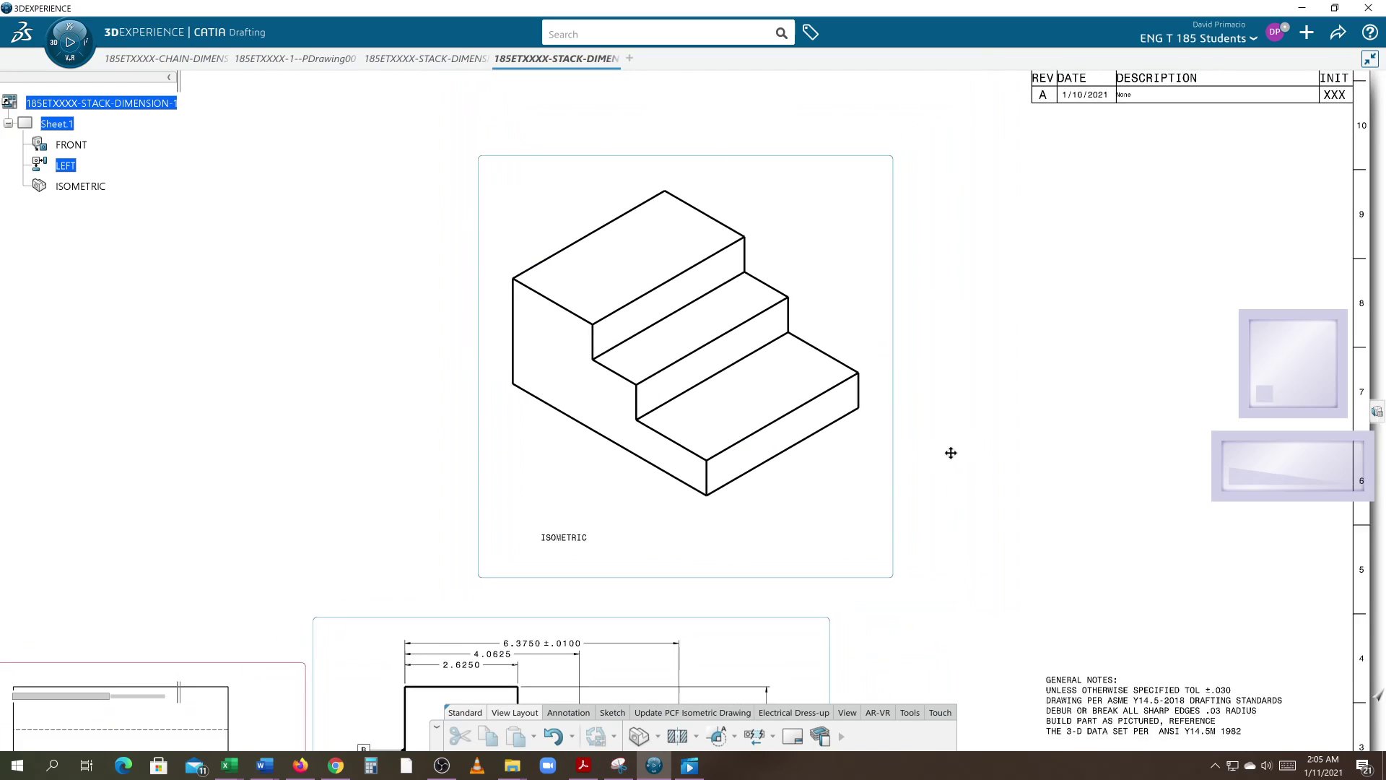
{"action": "scroll", "coordinate": [951, 452], "scroll_direction": "up", "scroll_amount": 1}
{"action": "mouse_move", "coordinate": [913, 503]}
{"action": "middle_mouse_down"}
{"action": "mouse_move", "coordinate": [833, 489]}
{"action": "mouse_move", "coordinate": [860, 455]}
{"action": "mouse_move", "coordinate": [867, 495]}
{"action": "middle_mouse_up"}
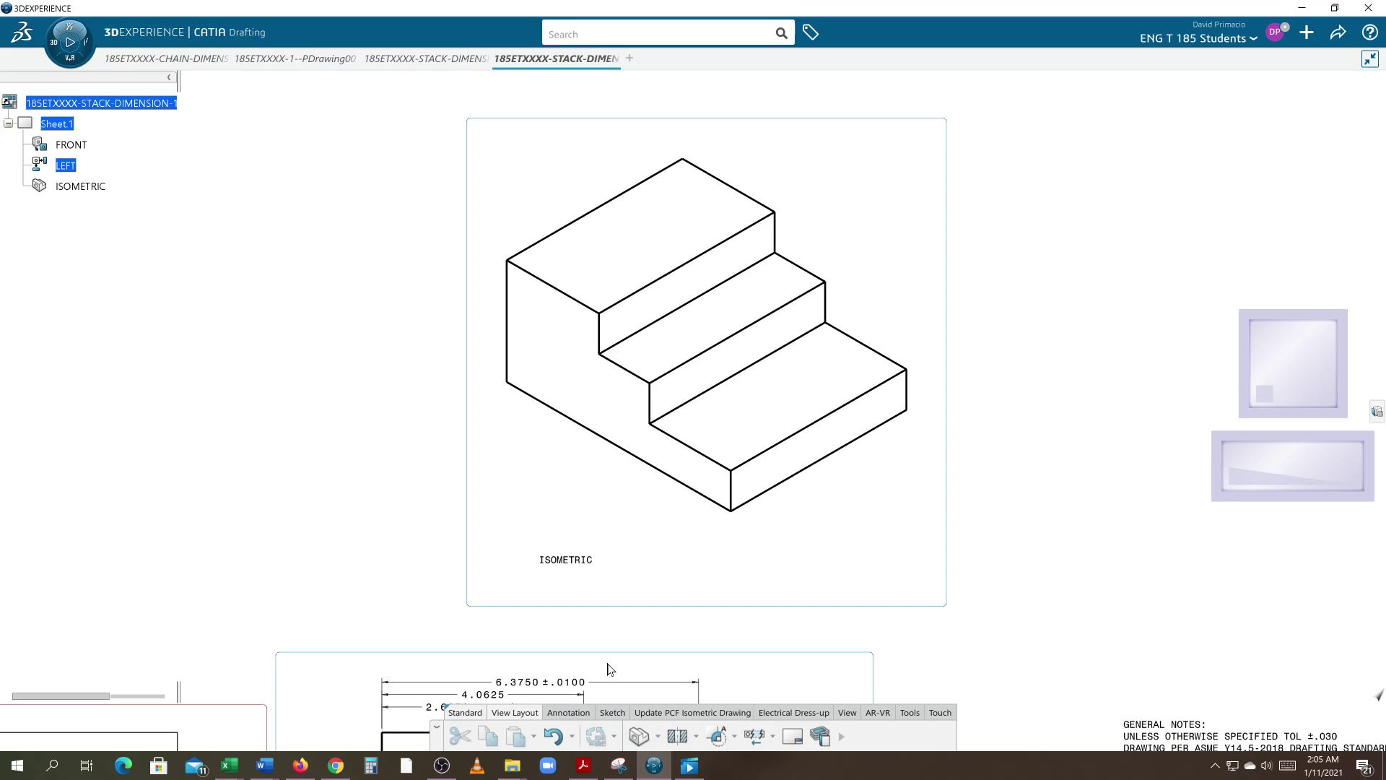
Add a standard dimension to the isometric block's bottom-left edge, placed beside the view.
{"action": "left_click", "coordinate": [574, 709]}
{"action": "left_click", "coordinate": [736, 736]}
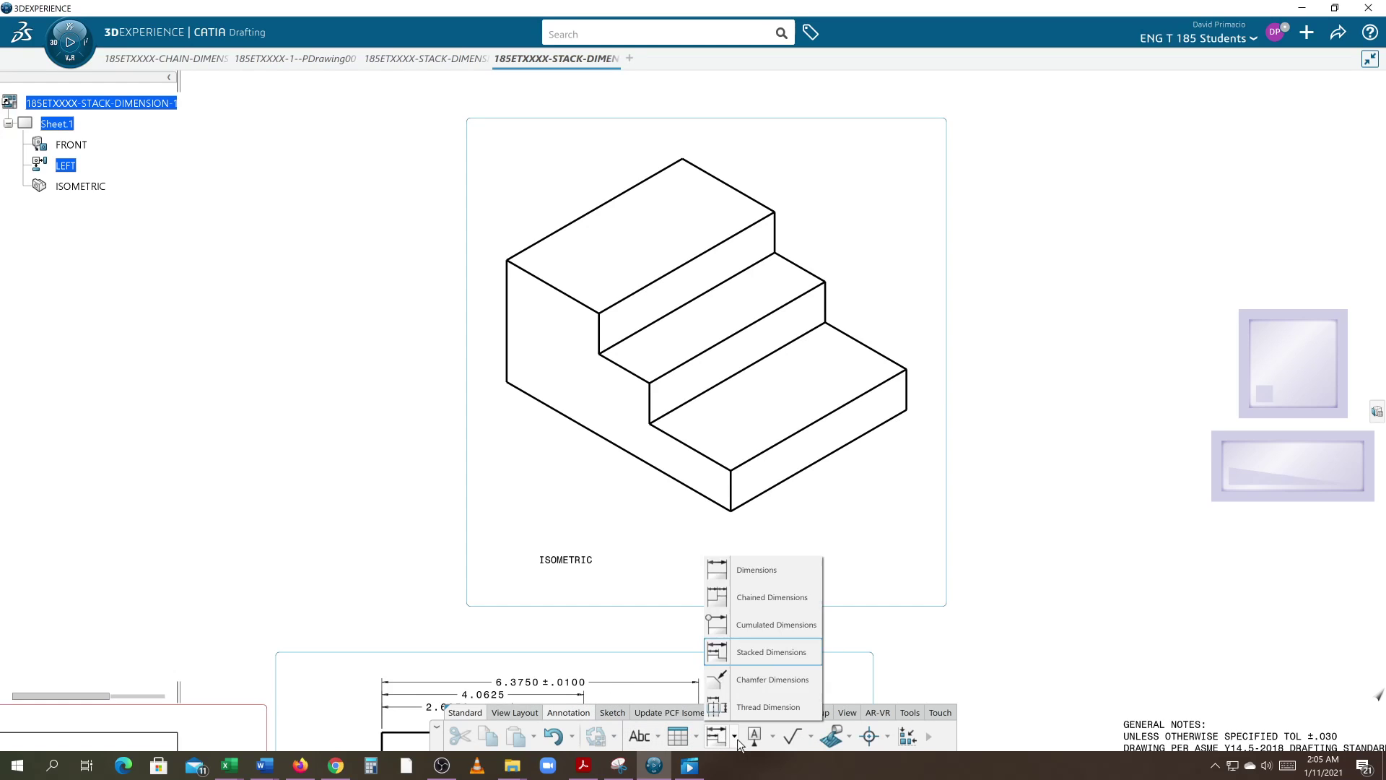
{"action": "left_click", "coordinate": [752, 572]}
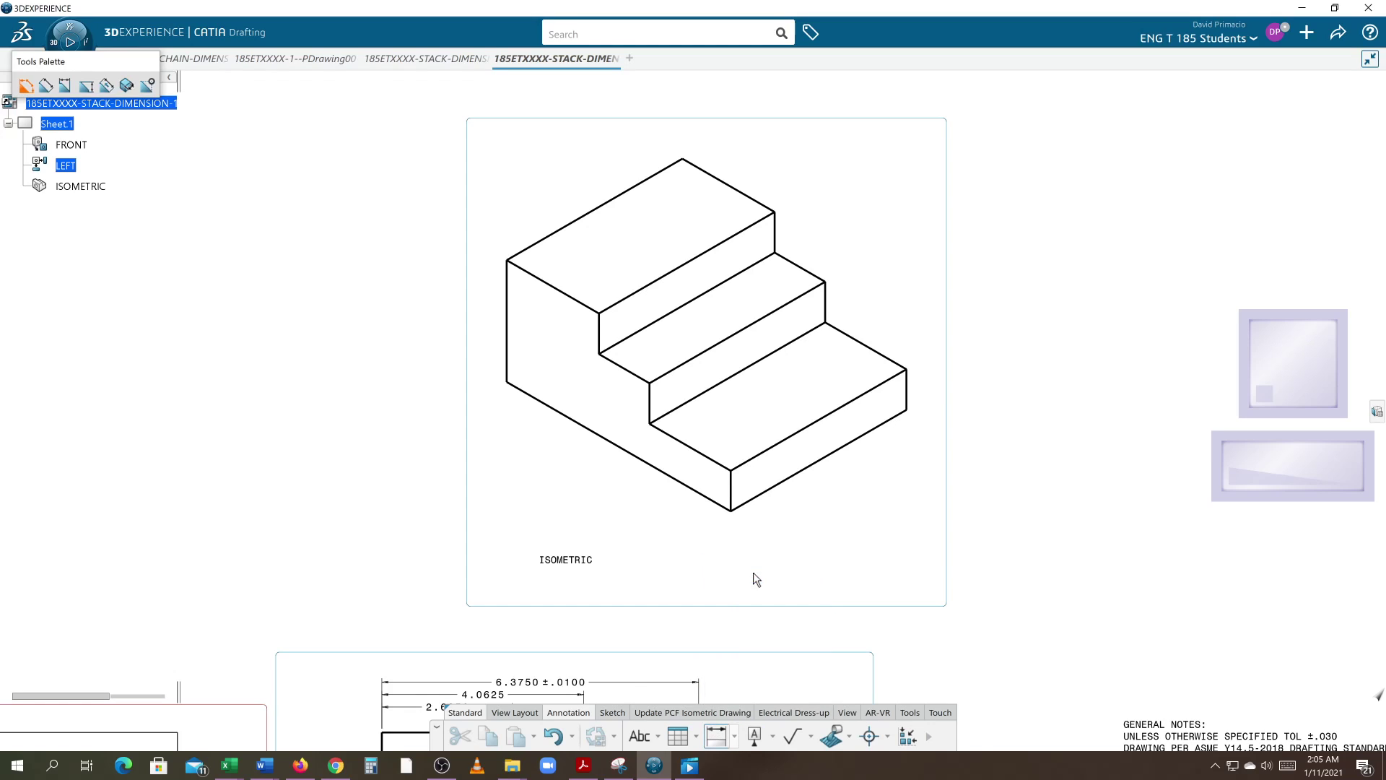
{"action": "left_click", "coordinate": [606, 440]}
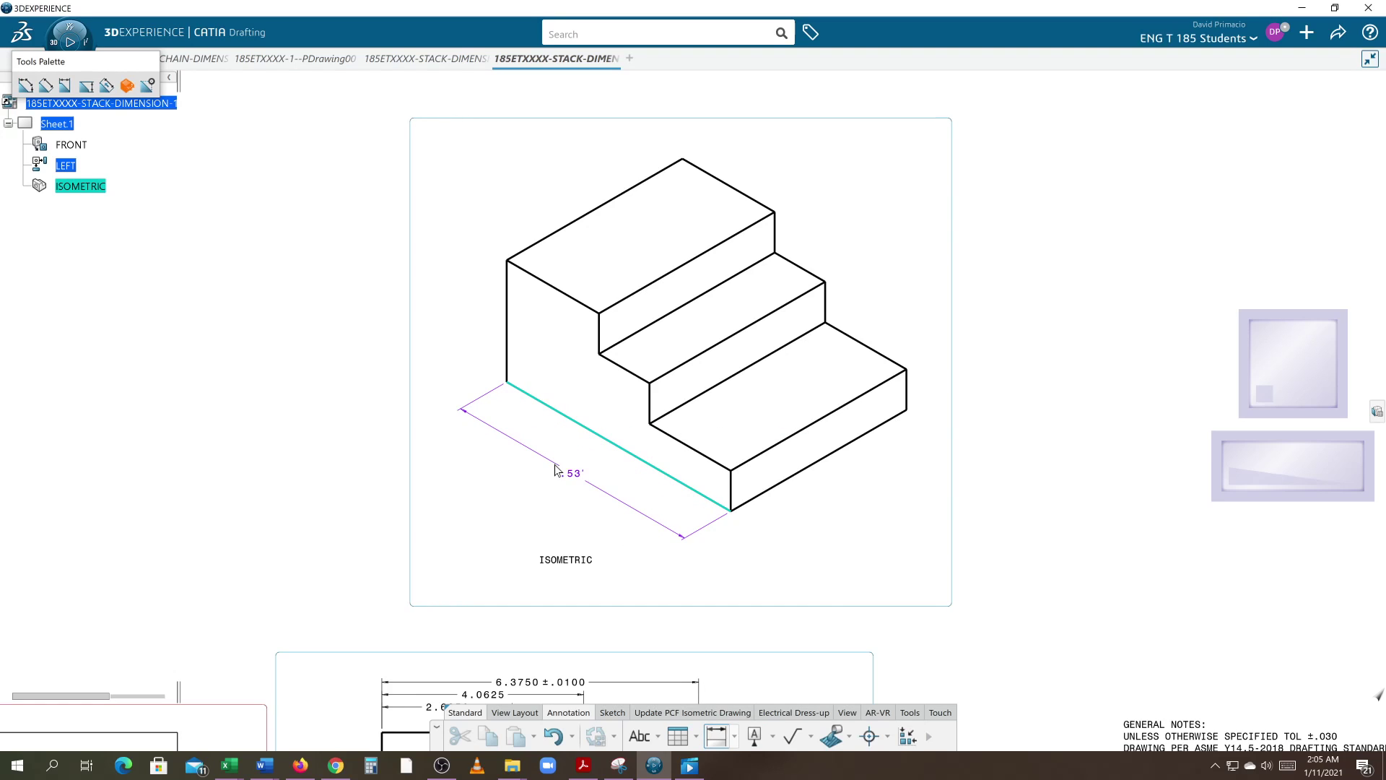
{"action": "left_click", "coordinate": [558, 470]}
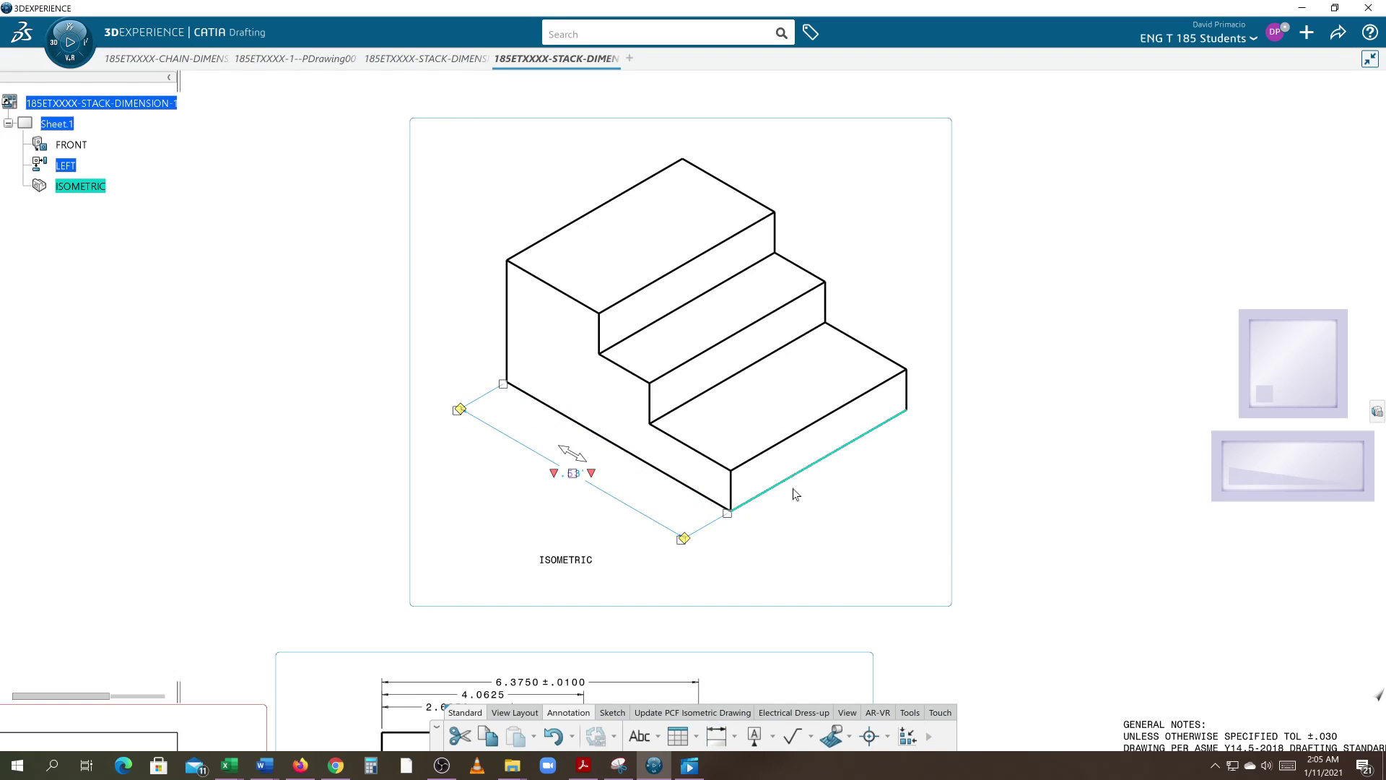
Dimension the bottom-right edge as .42 and the left vertical edge as .25.
{"action": "left_click", "coordinate": [719, 740]}
{"action": "left_click", "coordinate": [719, 740]}
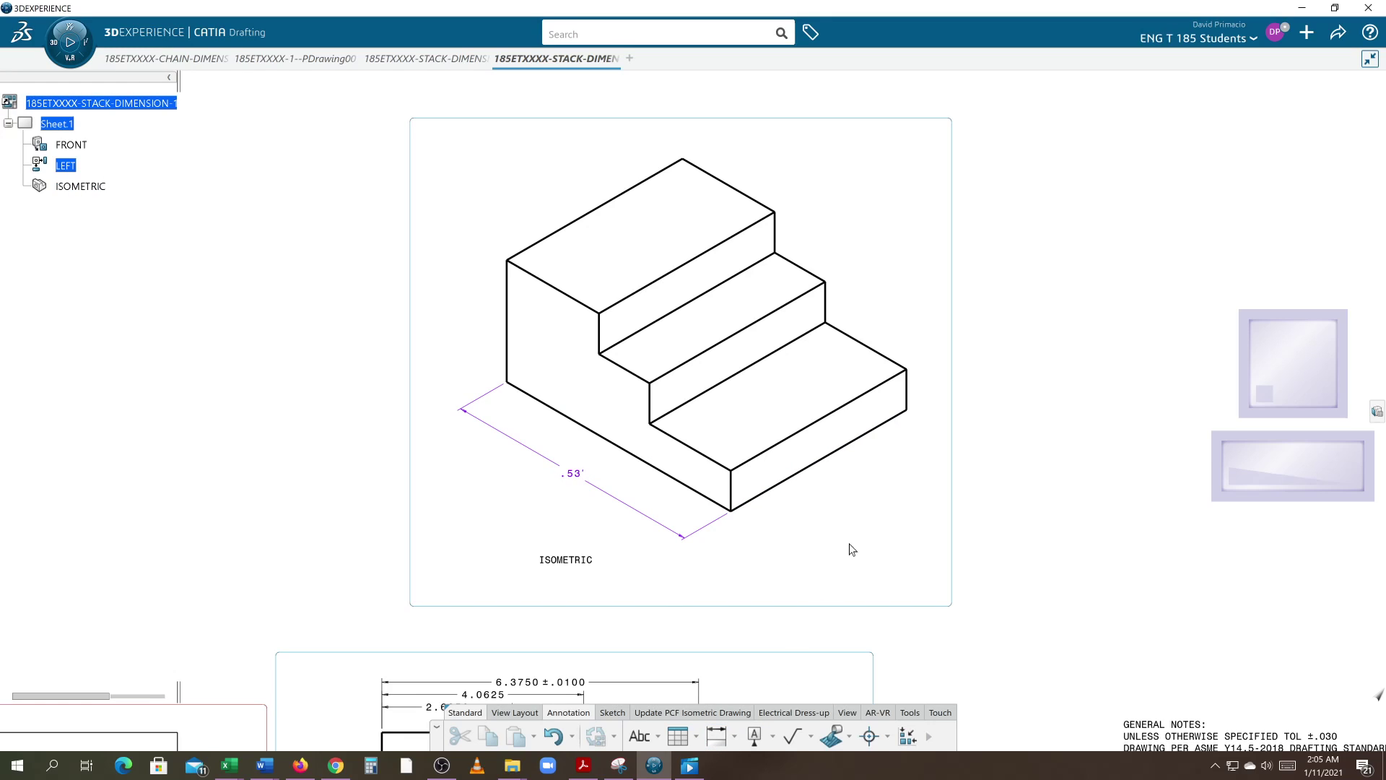
{"action": "left_click", "coordinate": [837, 451]}
{"action": "key", "text": "Escape"}
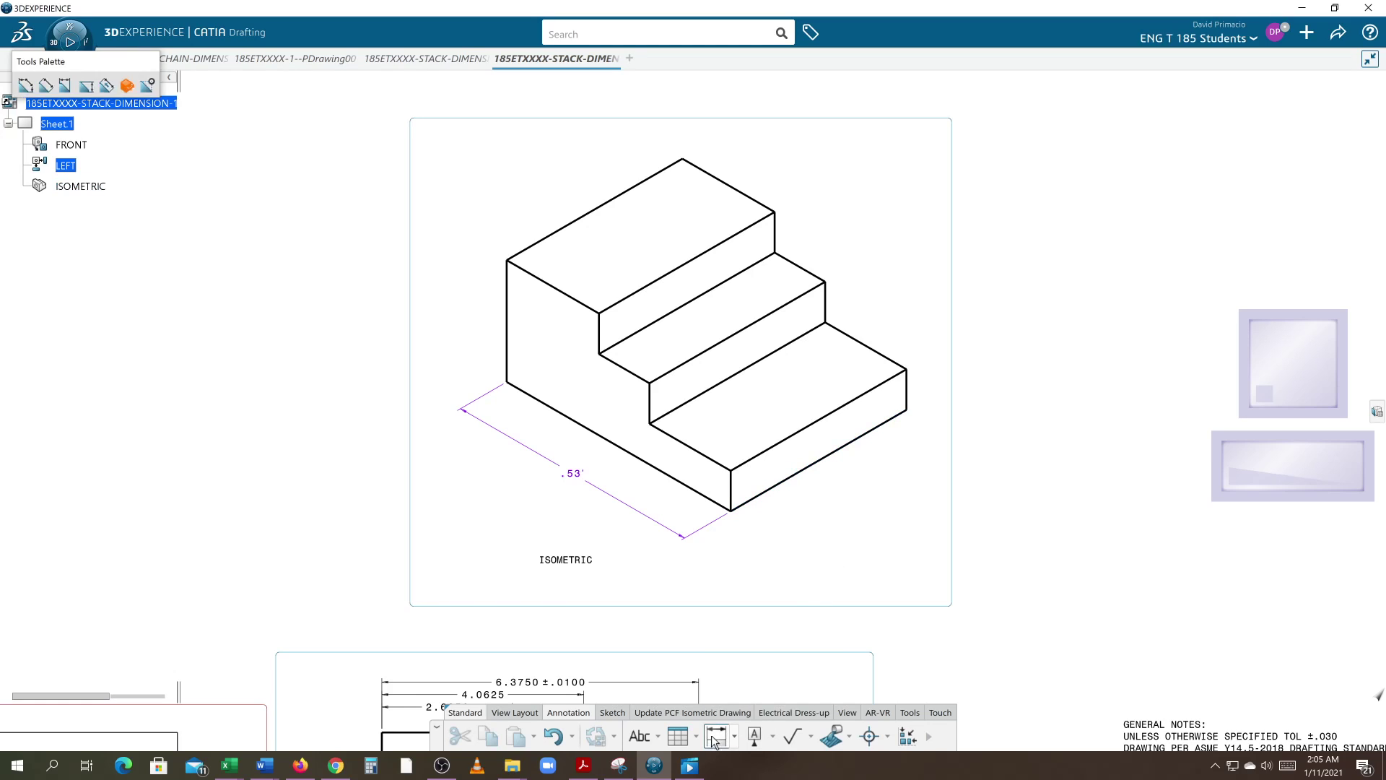
{"action": "left_click", "coordinate": [715, 735]}
{"action": "left_click", "coordinate": [809, 467]}
{"action": "left_click", "coordinate": [720, 483]}
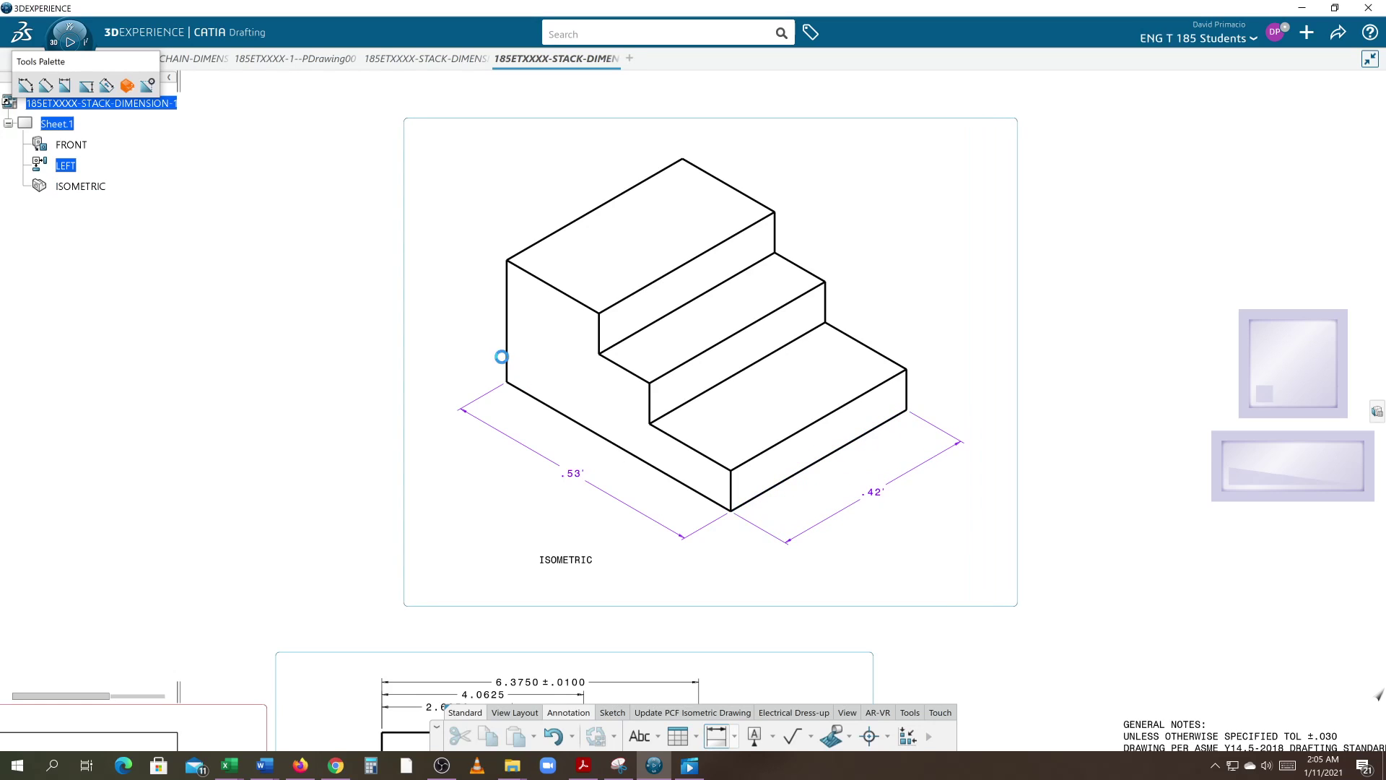
{"action": "left_click", "coordinate": [506, 338]}
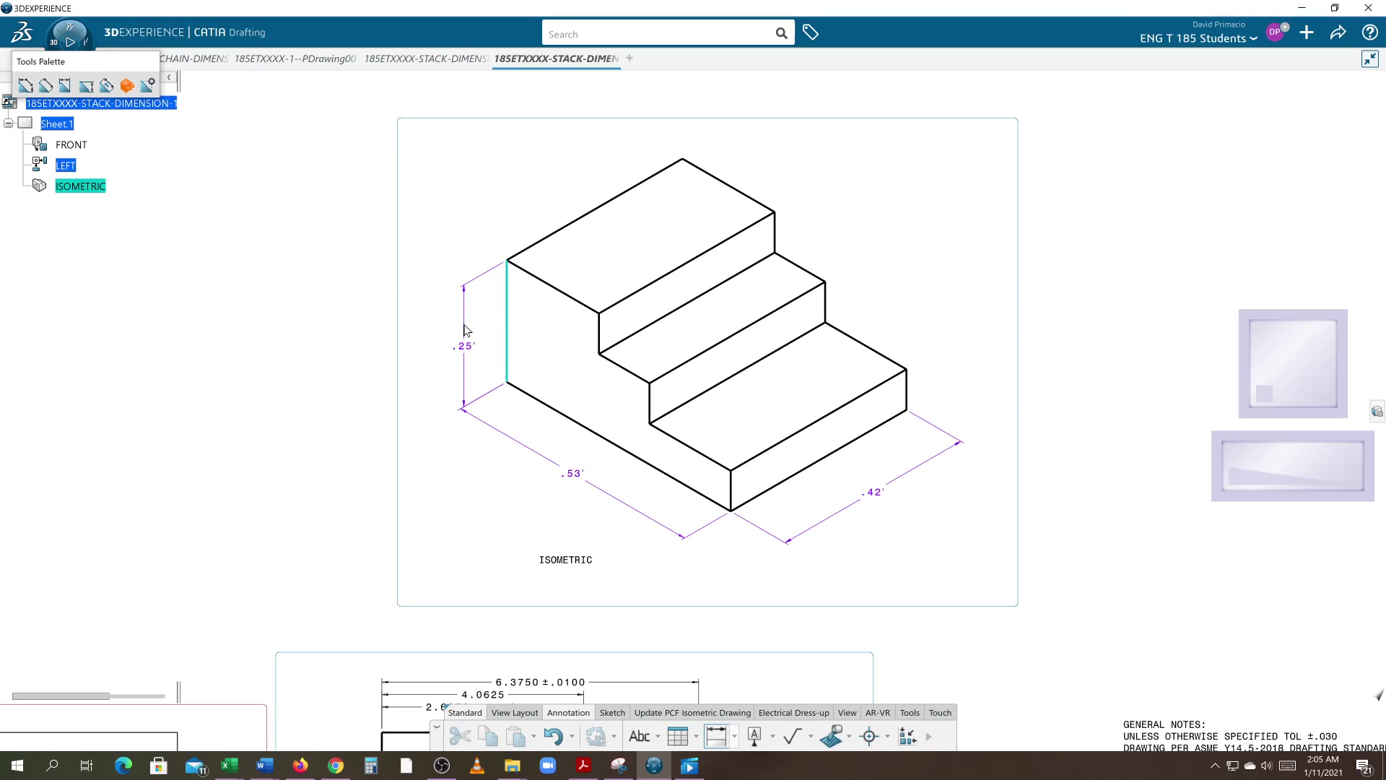
{"action": "left_click", "coordinate": [463, 328]}
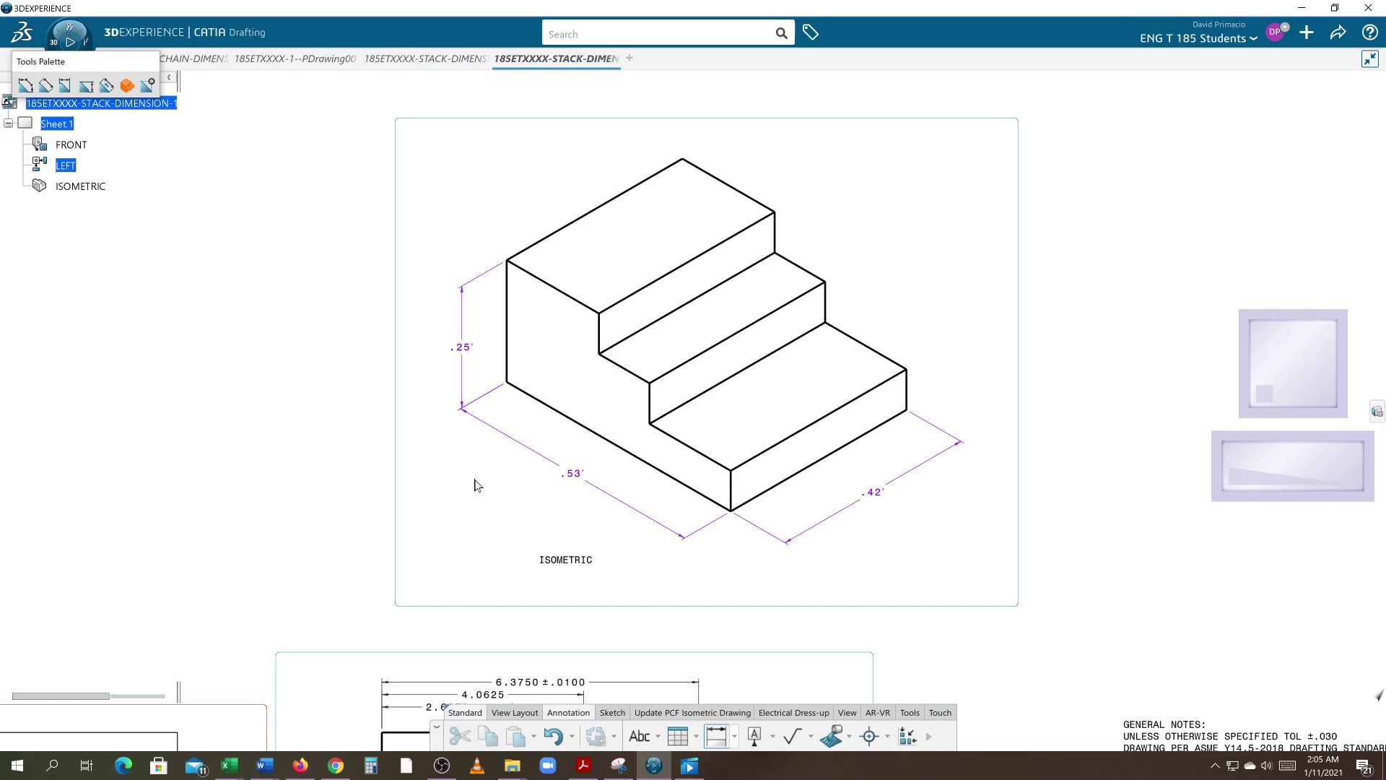
Undo the earlier dimensions and recreate .53 between the front edge and left vertical edge.
{"action": "key", "text": "ctrl+z"}
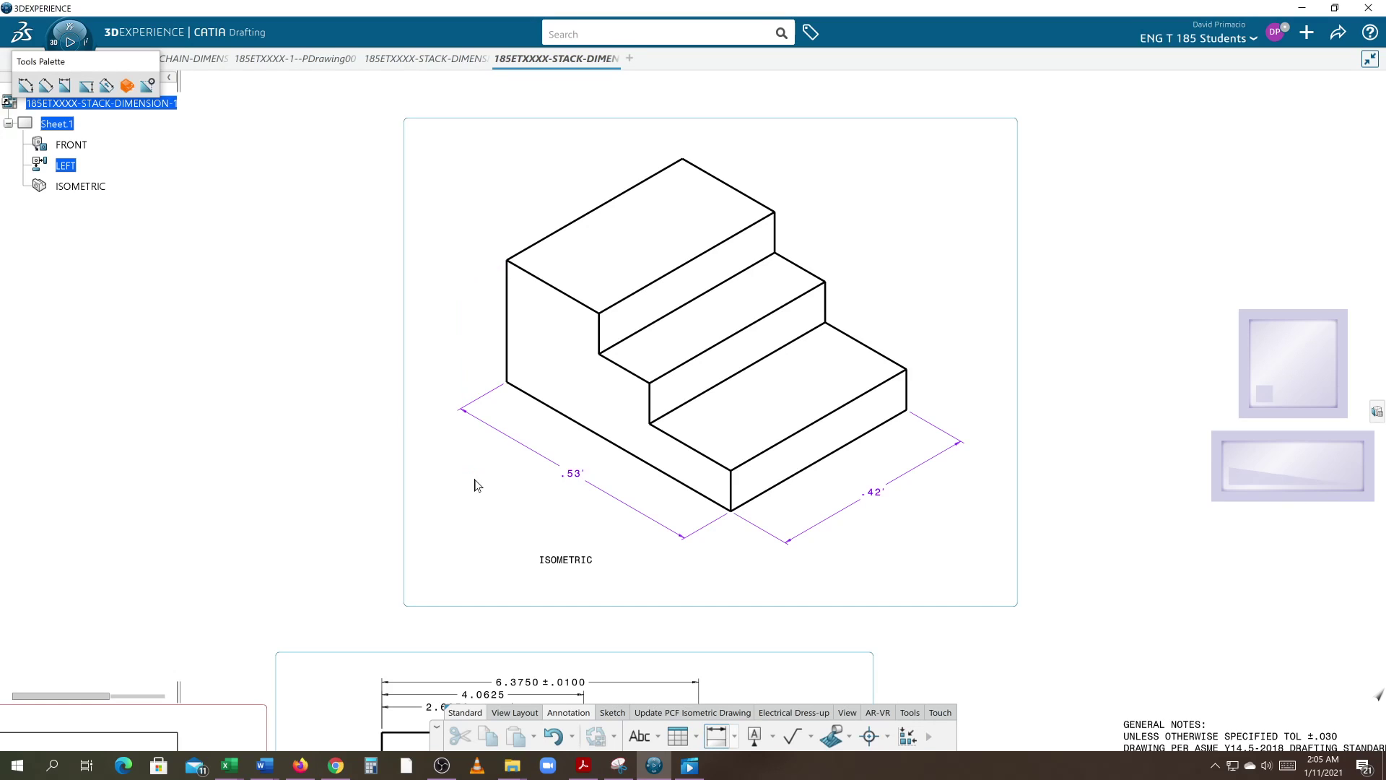
{"action": "key", "text": "ctrl+z"}
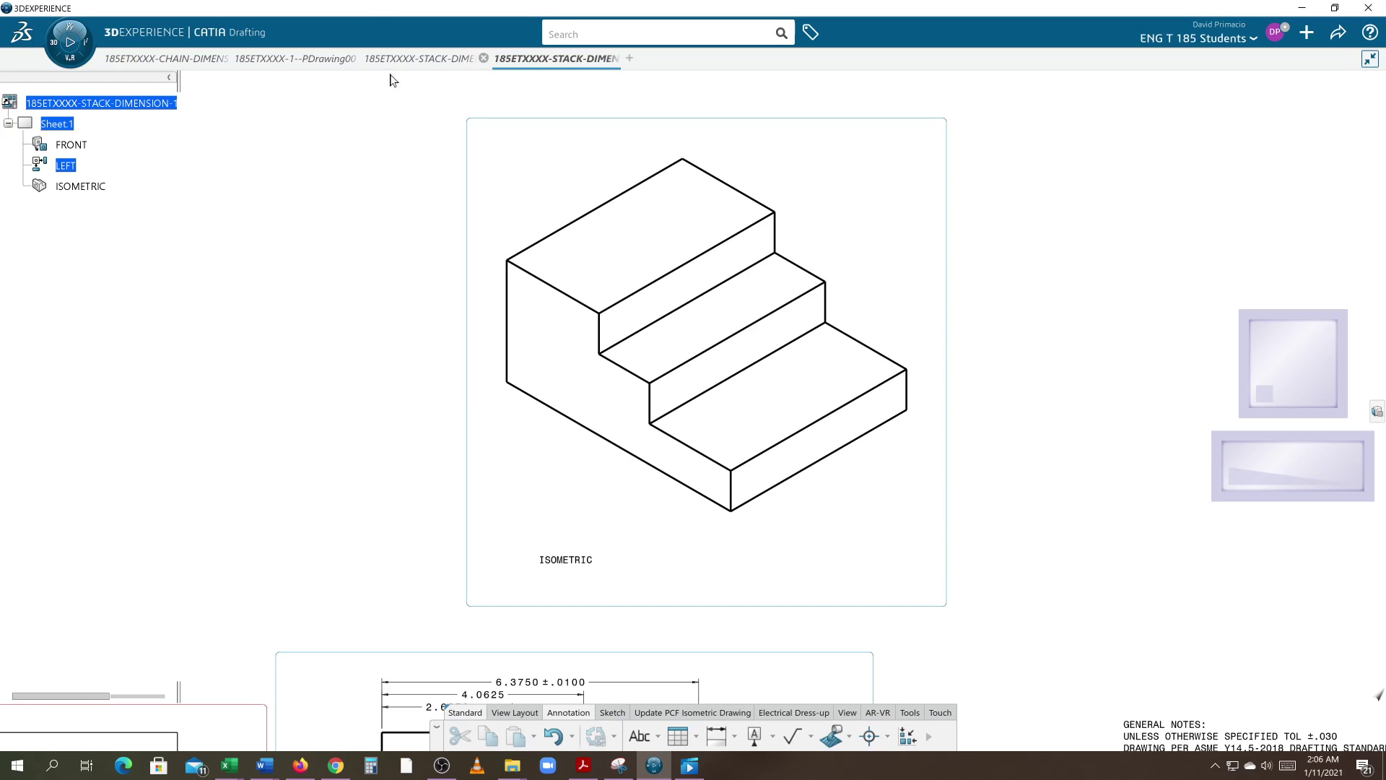
{"action": "left_click", "coordinate": [715, 734]}
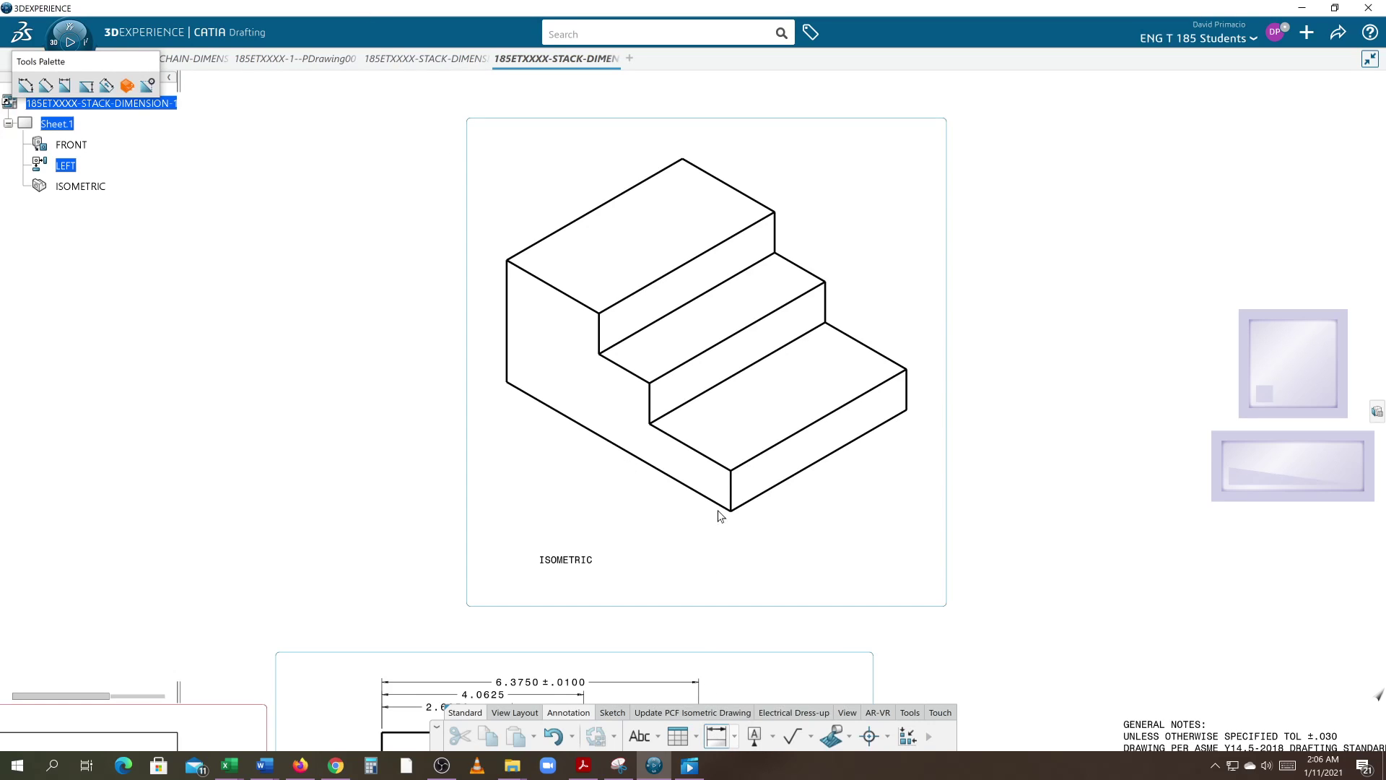
{"action": "left_click", "coordinate": [732, 493]}
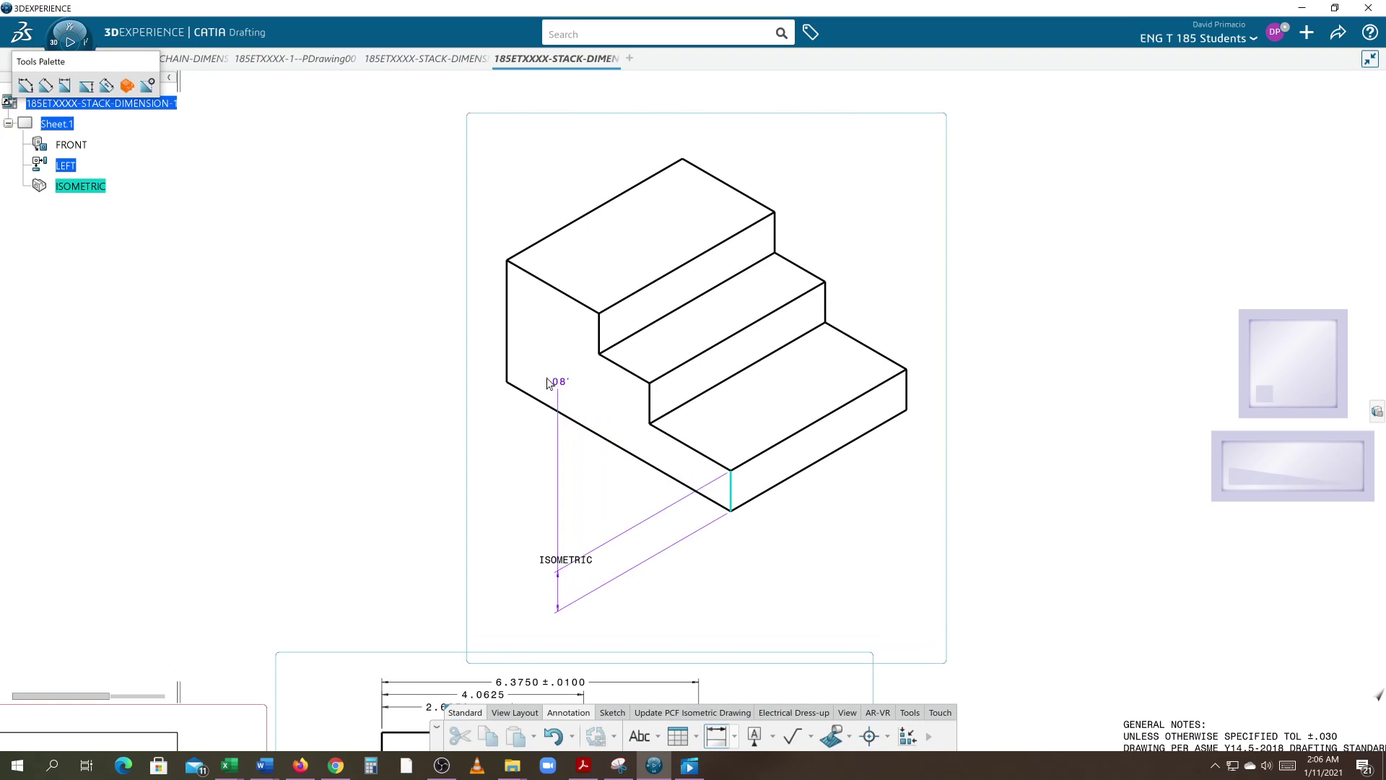
{"action": "left_click", "coordinate": [515, 346]}
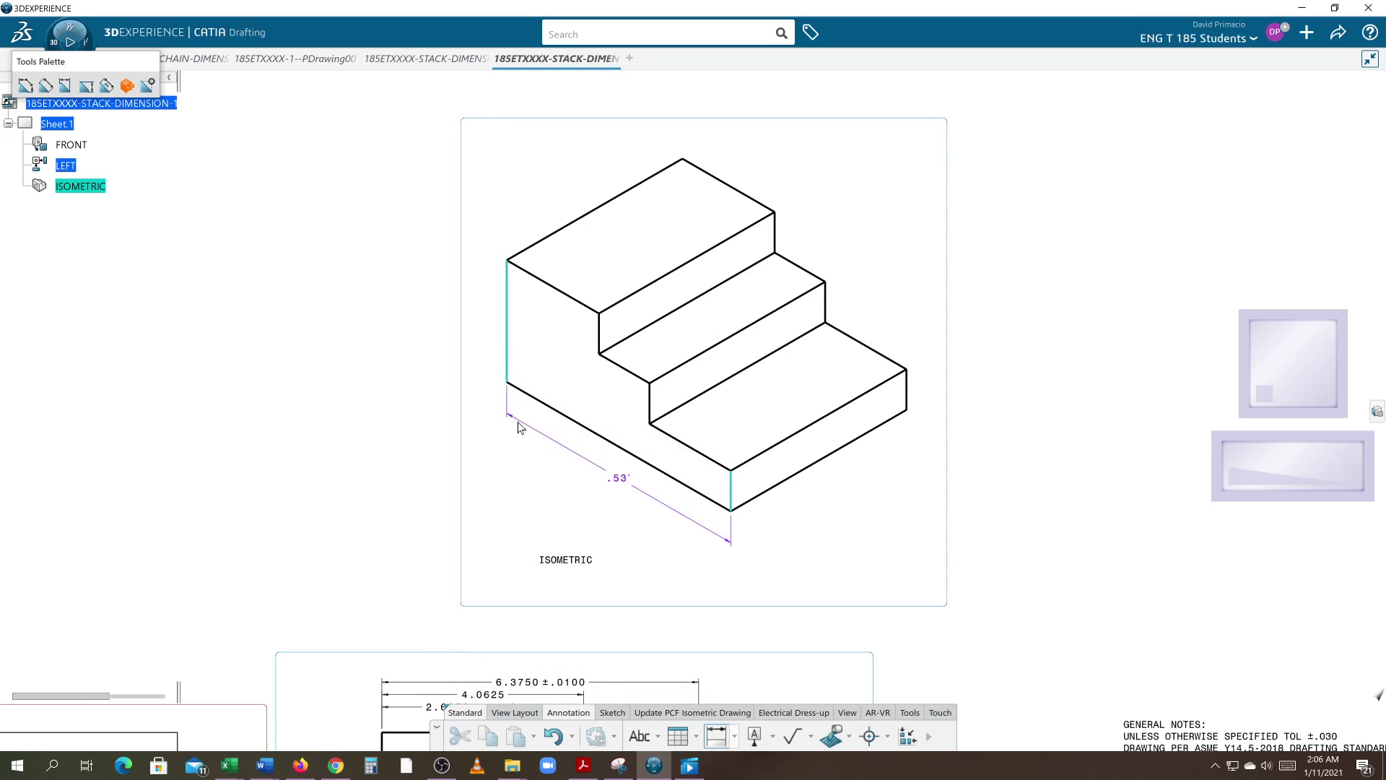
{"action": "left_click", "coordinate": [527, 465]}
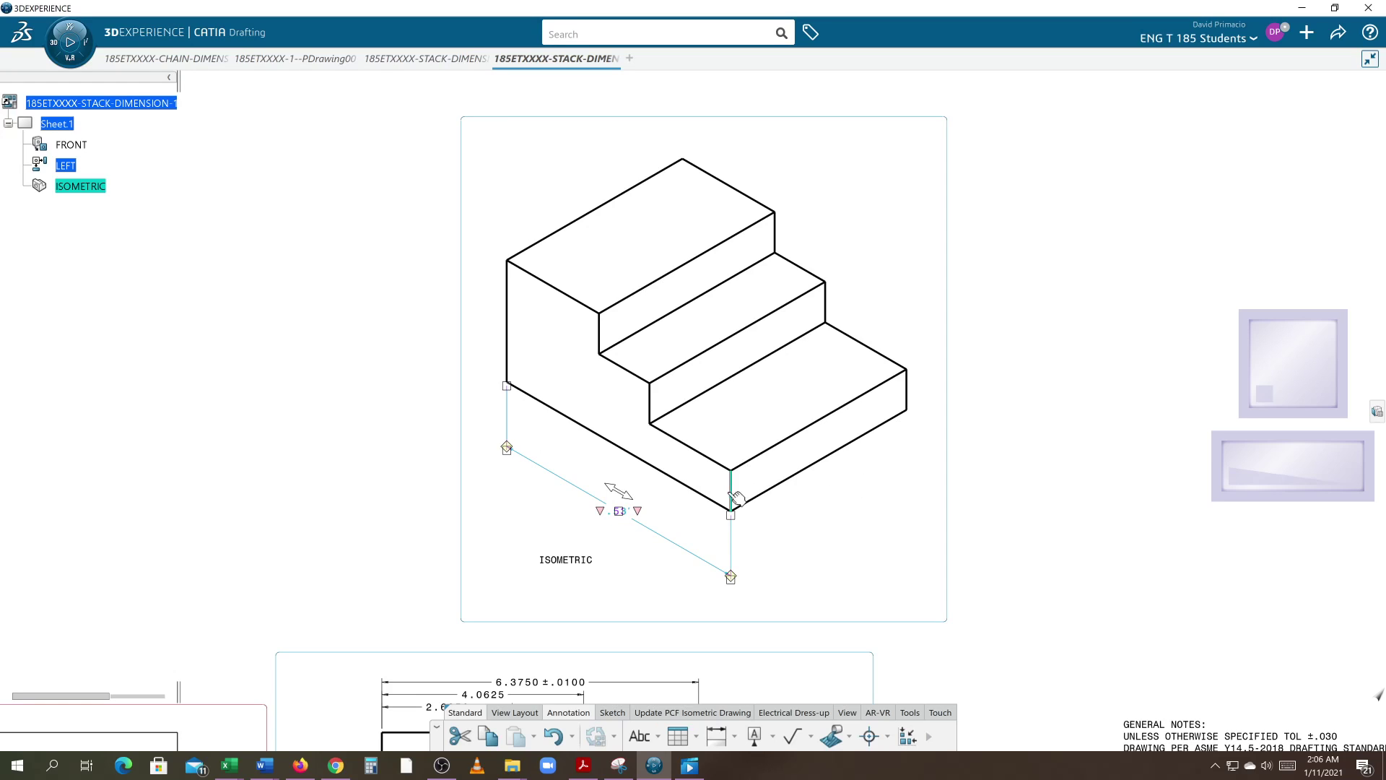
Recreate .42 between the front vertical edge and the right vertical edge.
{"action": "left_click", "coordinate": [717, 736]}
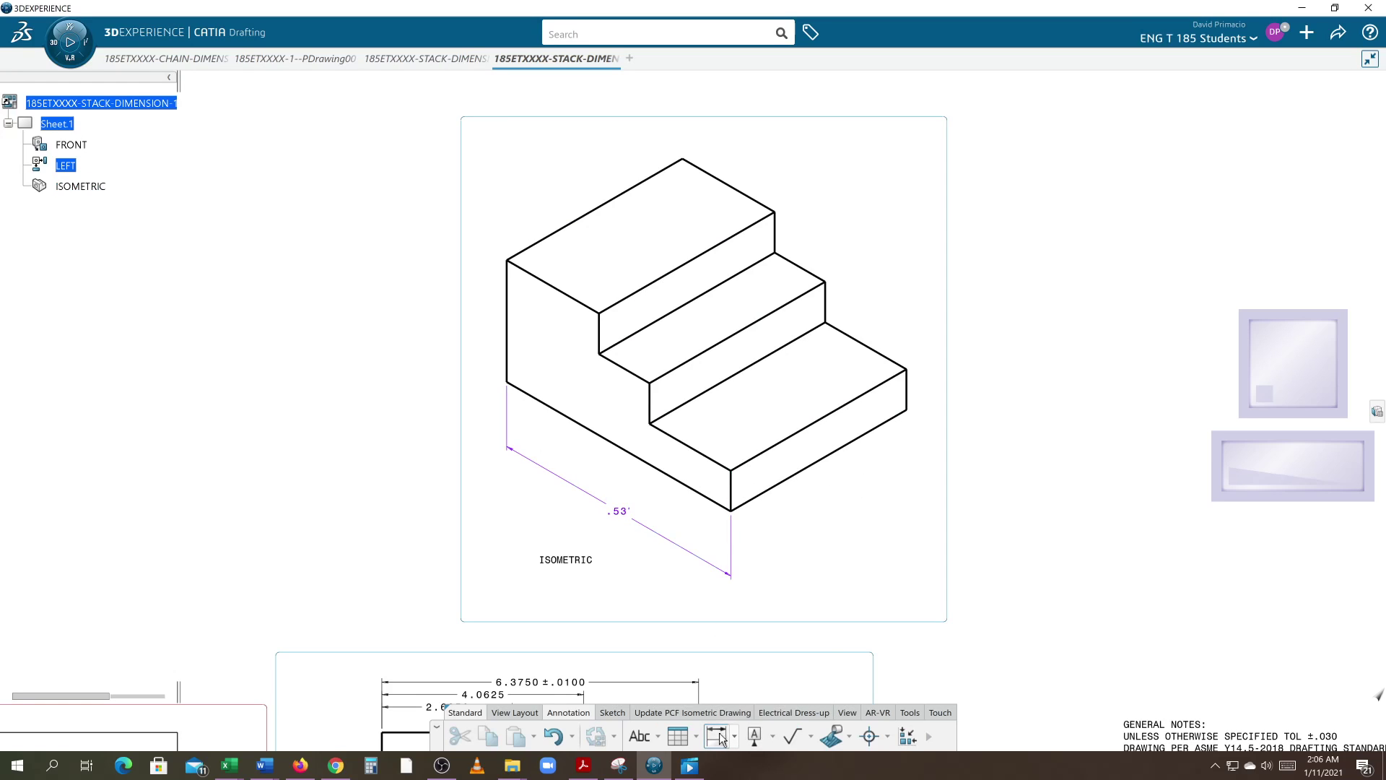
{"action": "left_click", "coordinate": [732, 495]}
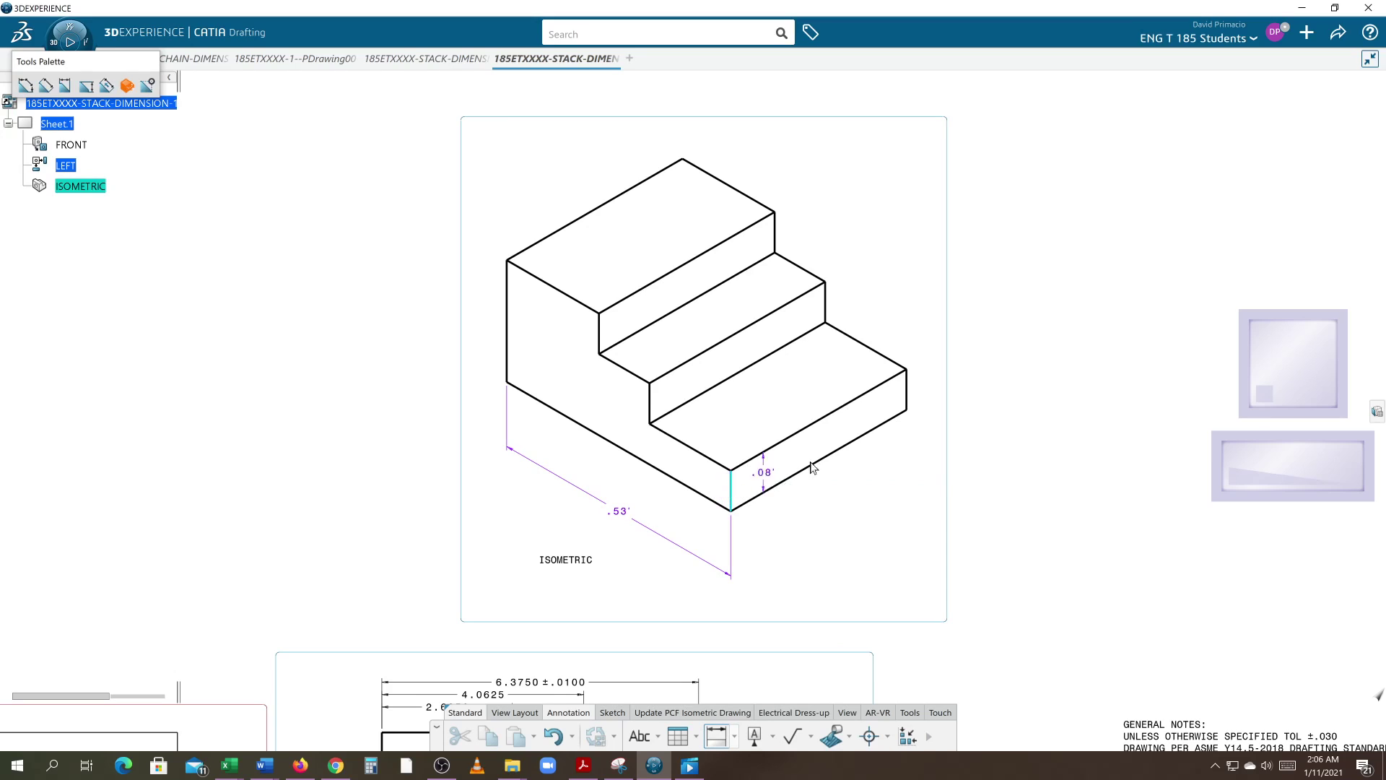
{"action": "left_click", "coordinate": [908, 390]}
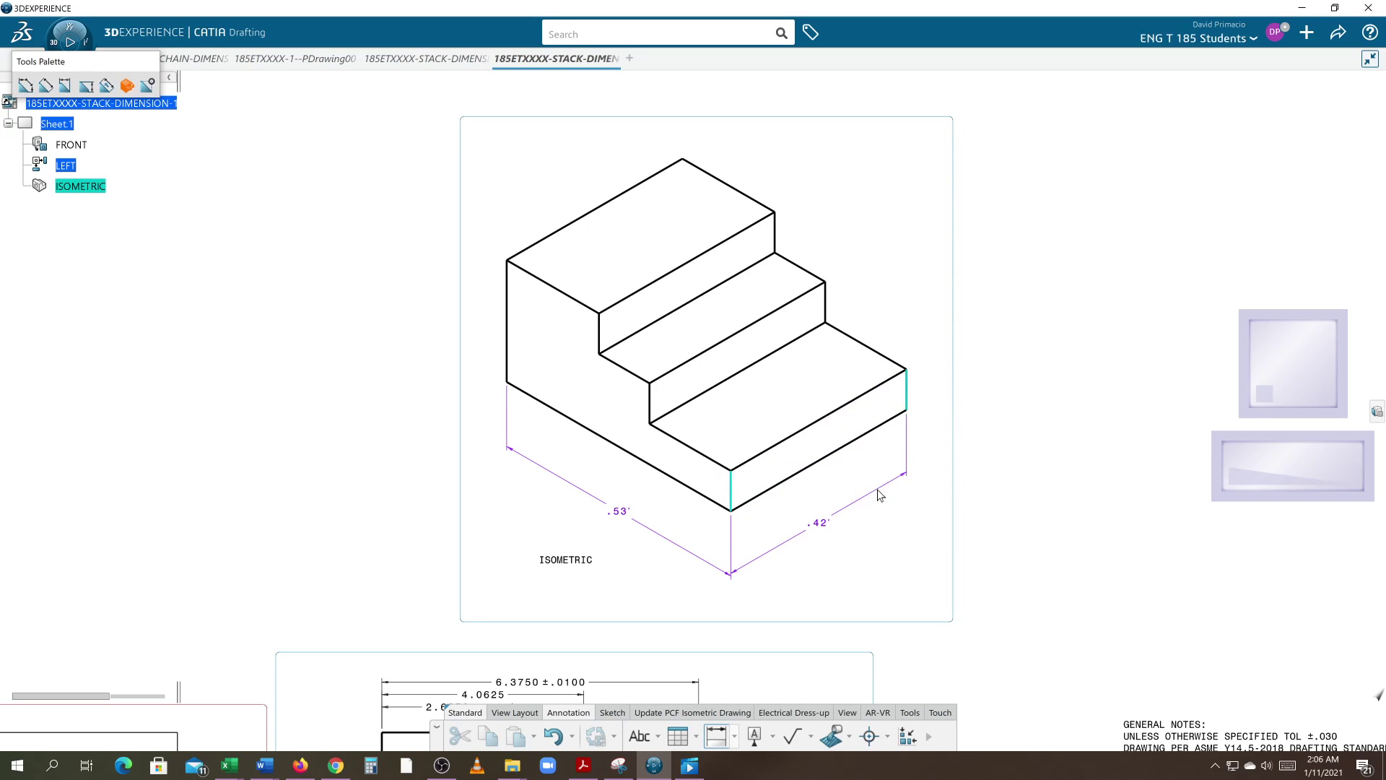
{"action": "left_click", "coordinate": [868, 512]}
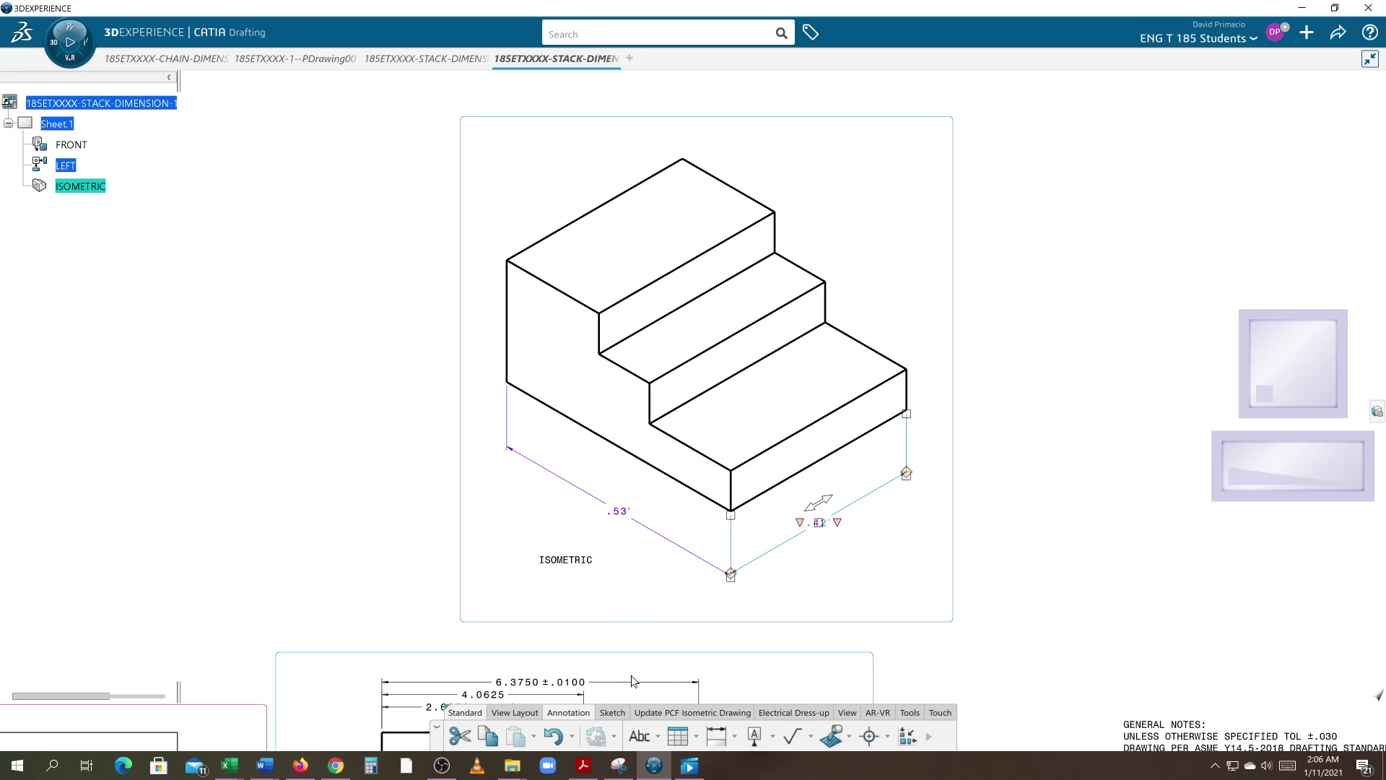
Recreate the .25 height between the top-left and bottom-left edges, placed at left.
{"action": "left_click", "coordinate": [716, 735]}
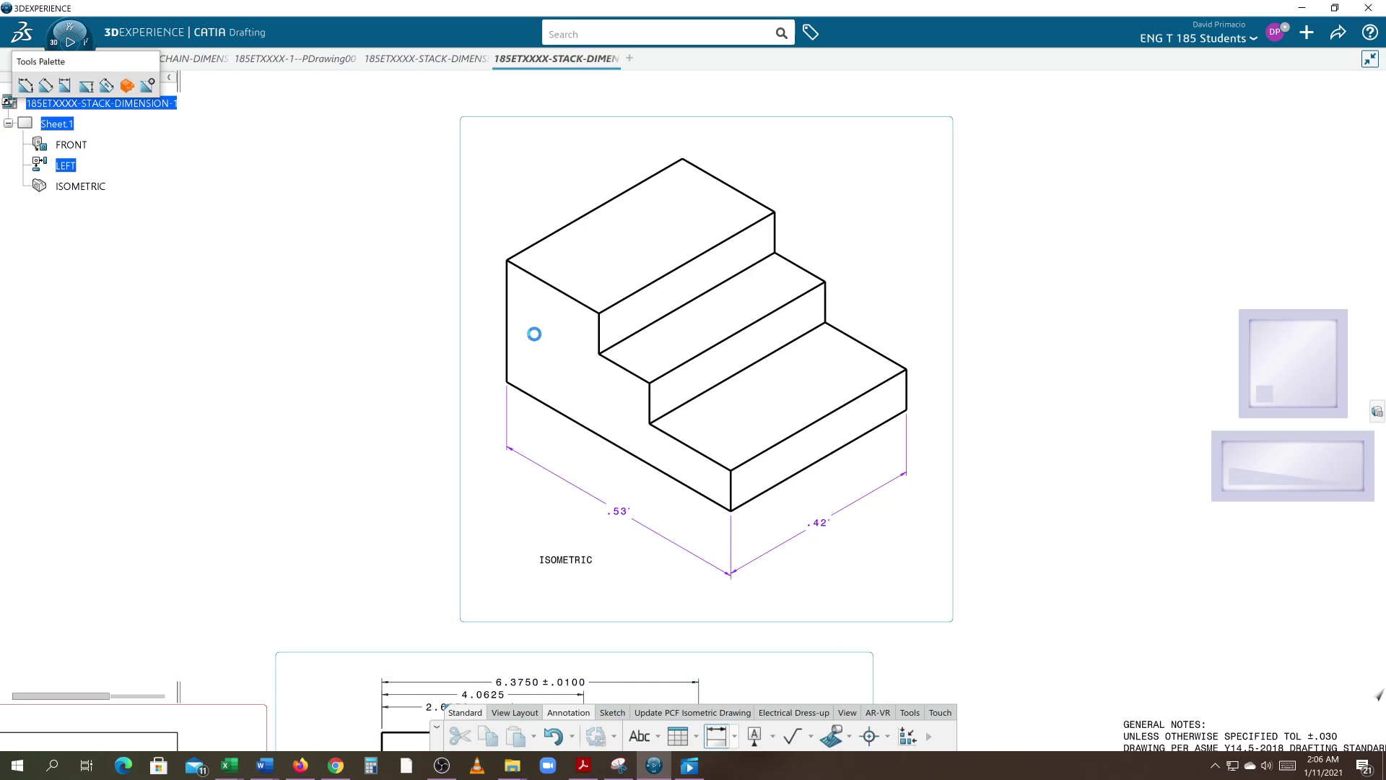
{"action": "left_click", "coordinate": [556, 289]}
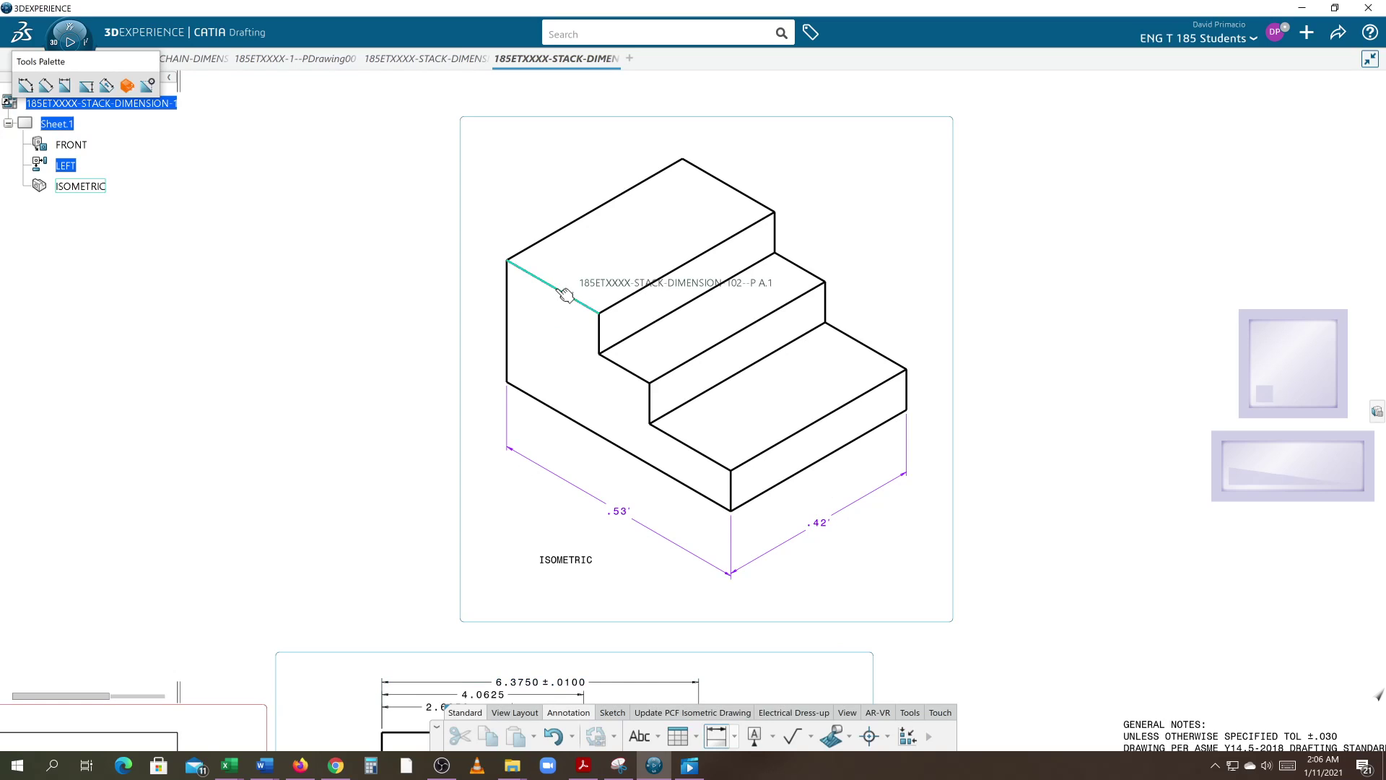
{"action": "left_click", "coordinate": [553, 408]}
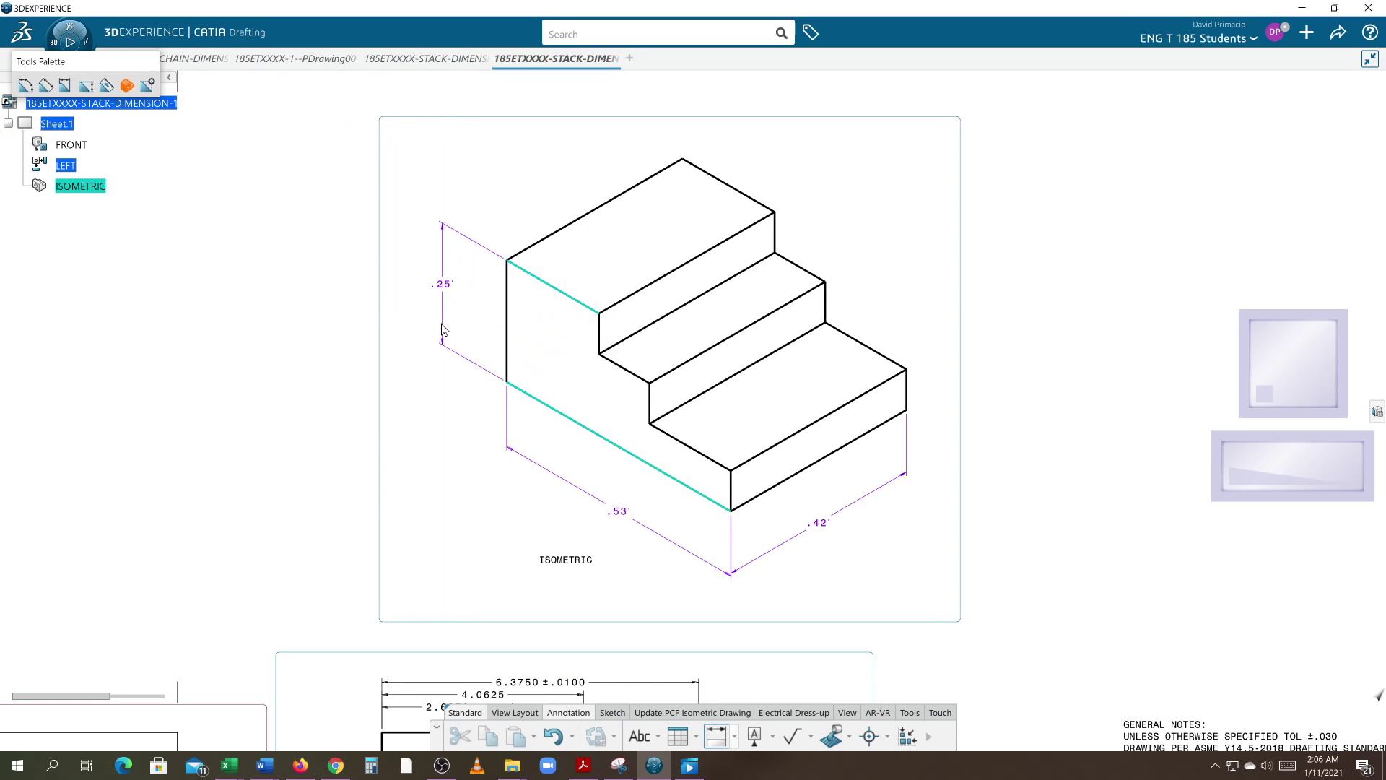
{"action": "left_click", "coordinate": [743, 525]}
{"action": "left_click", "coordinate": [908, 562]}
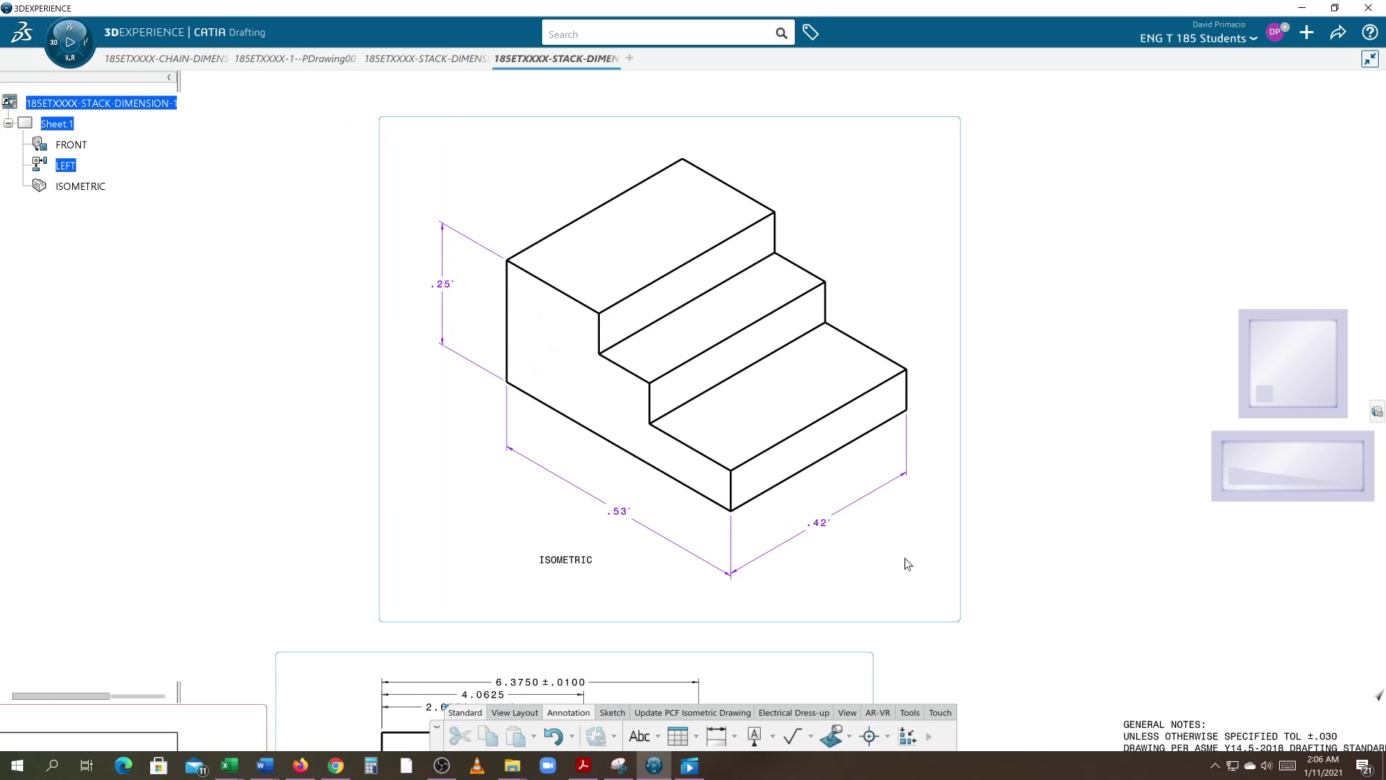
{"action": "middle_click_drag", "start_coordinate": [909, 570], "coordinate": [886, 543]}
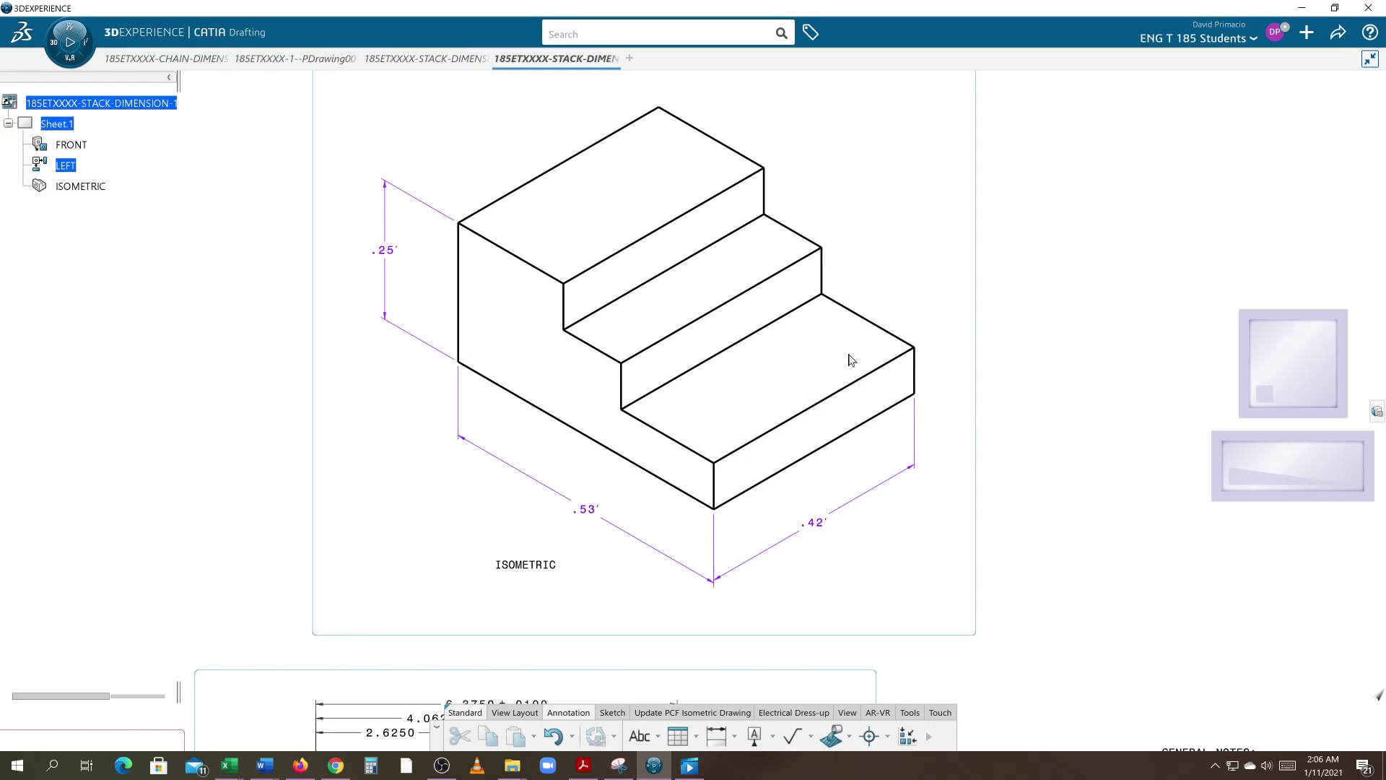
Enable Hidden Lines in the ISOMETRIC view's Generation properties.
{"action": "right_click", "coordinate": [93, 187]}
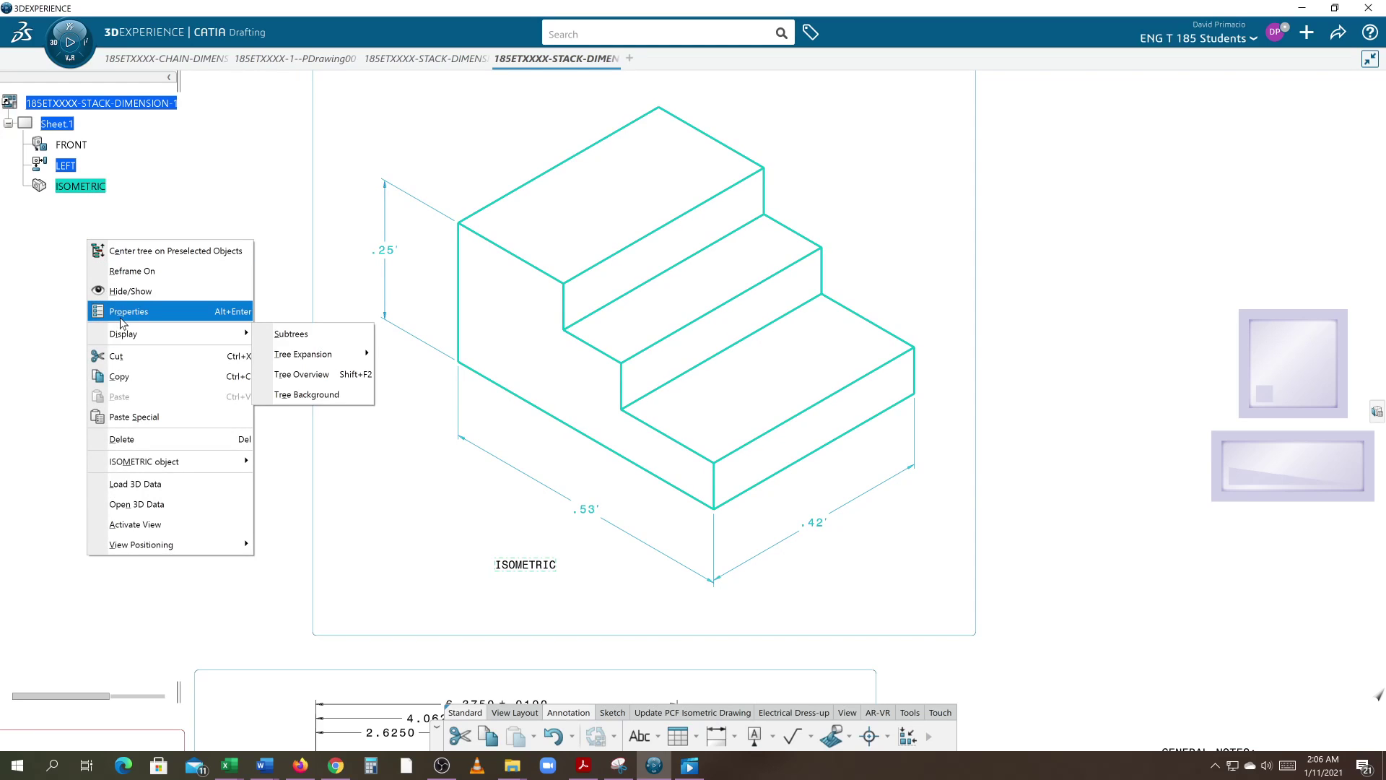
{"action": "left_click", "coordinate": [380, 360]}
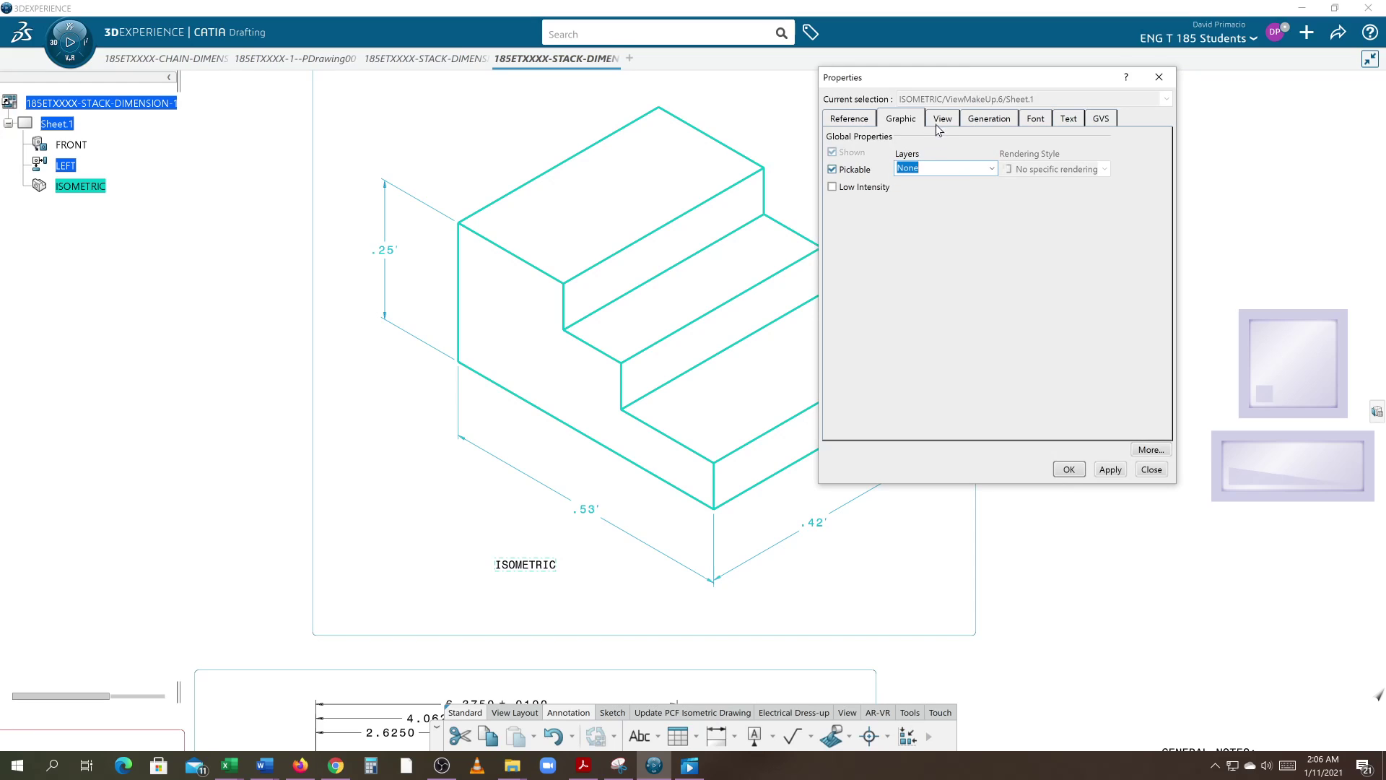
{"action": "left_click", "coordinate": [973, 121]}
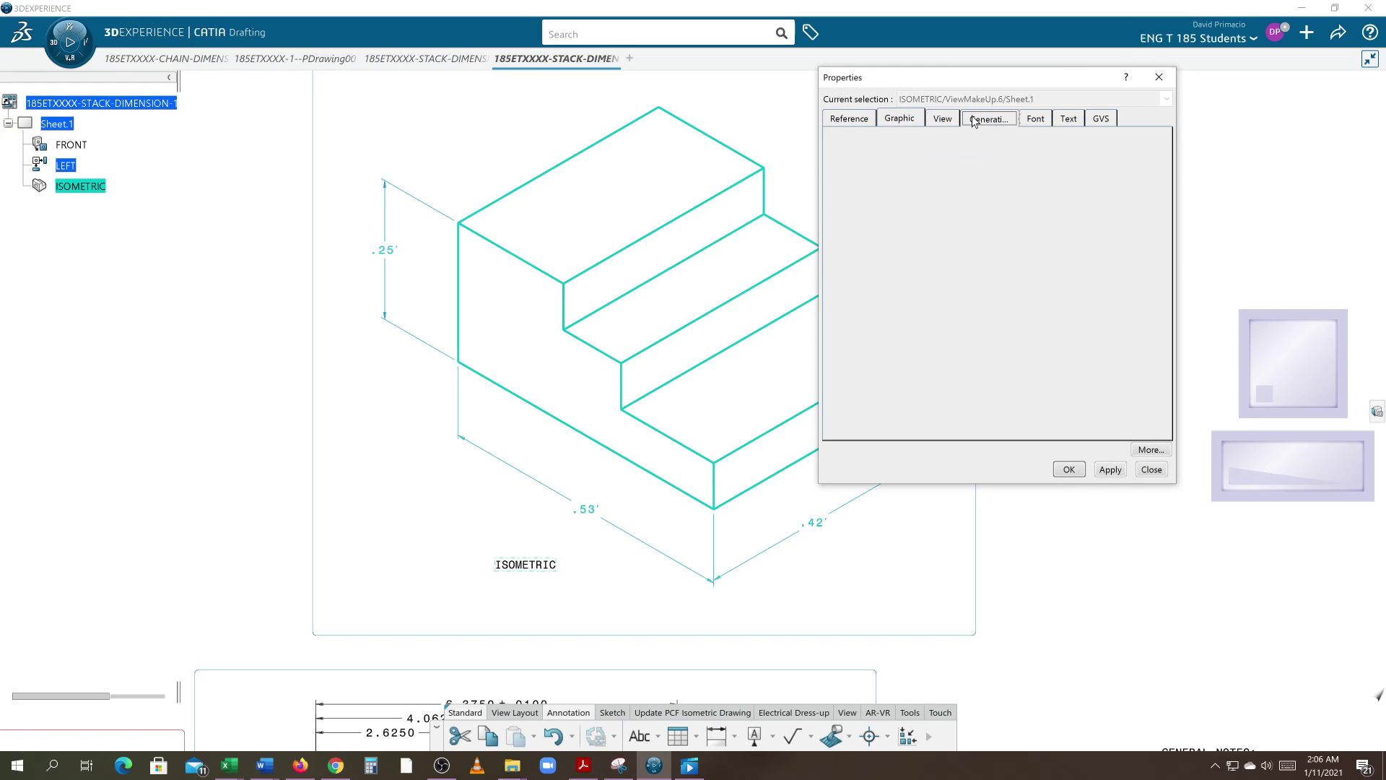
{"action": "left_click", "coordinate": [862, 155]}
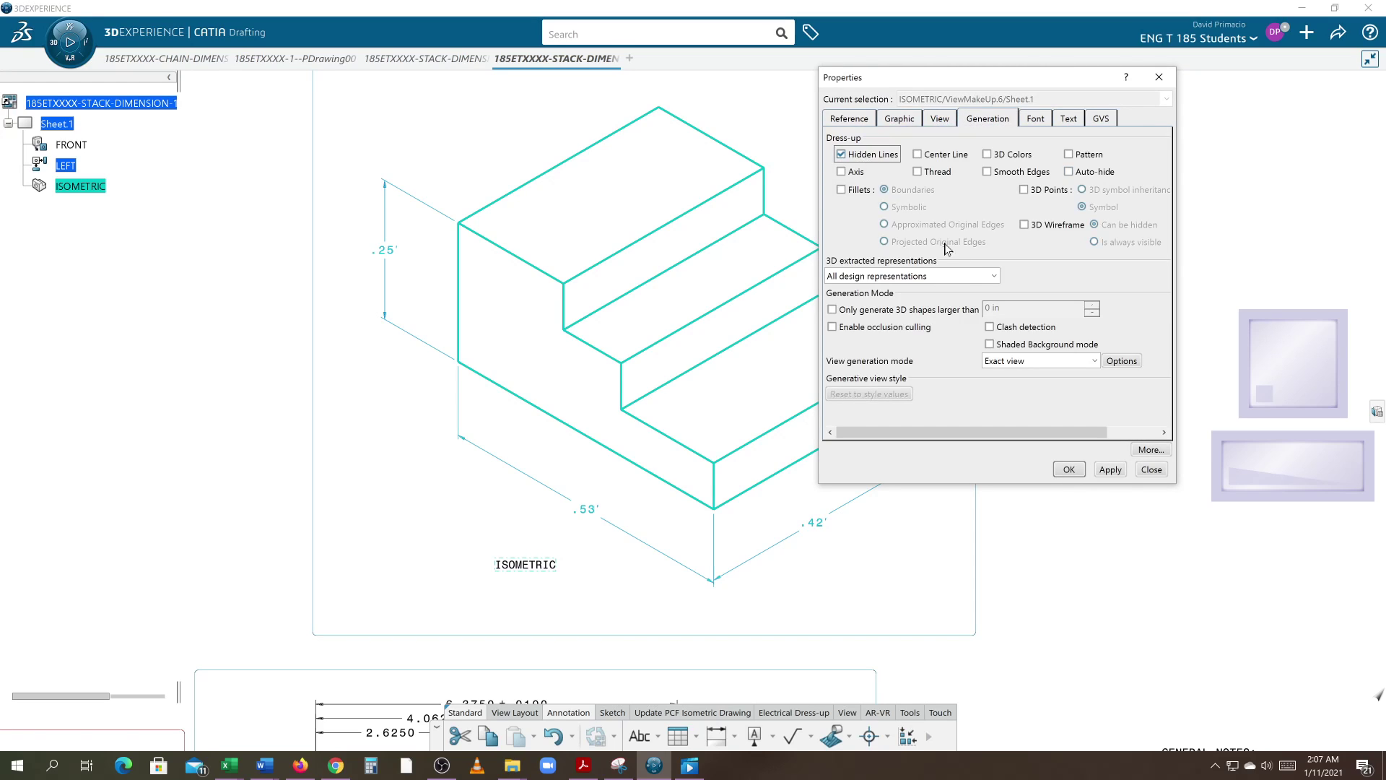
{"action": "left_click", "coordinate": [1110, 470]}
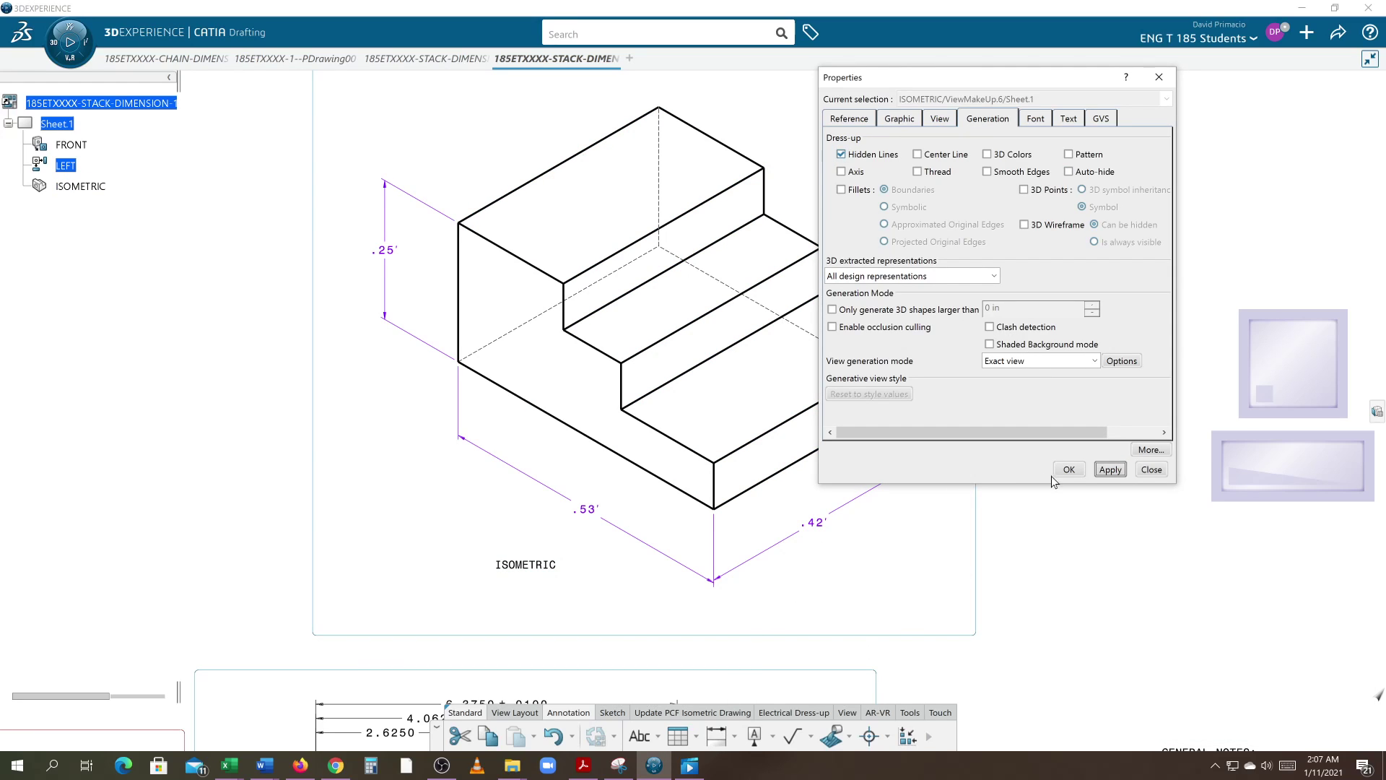
{"action": "left_click", "coordinate": [1069, 469]}
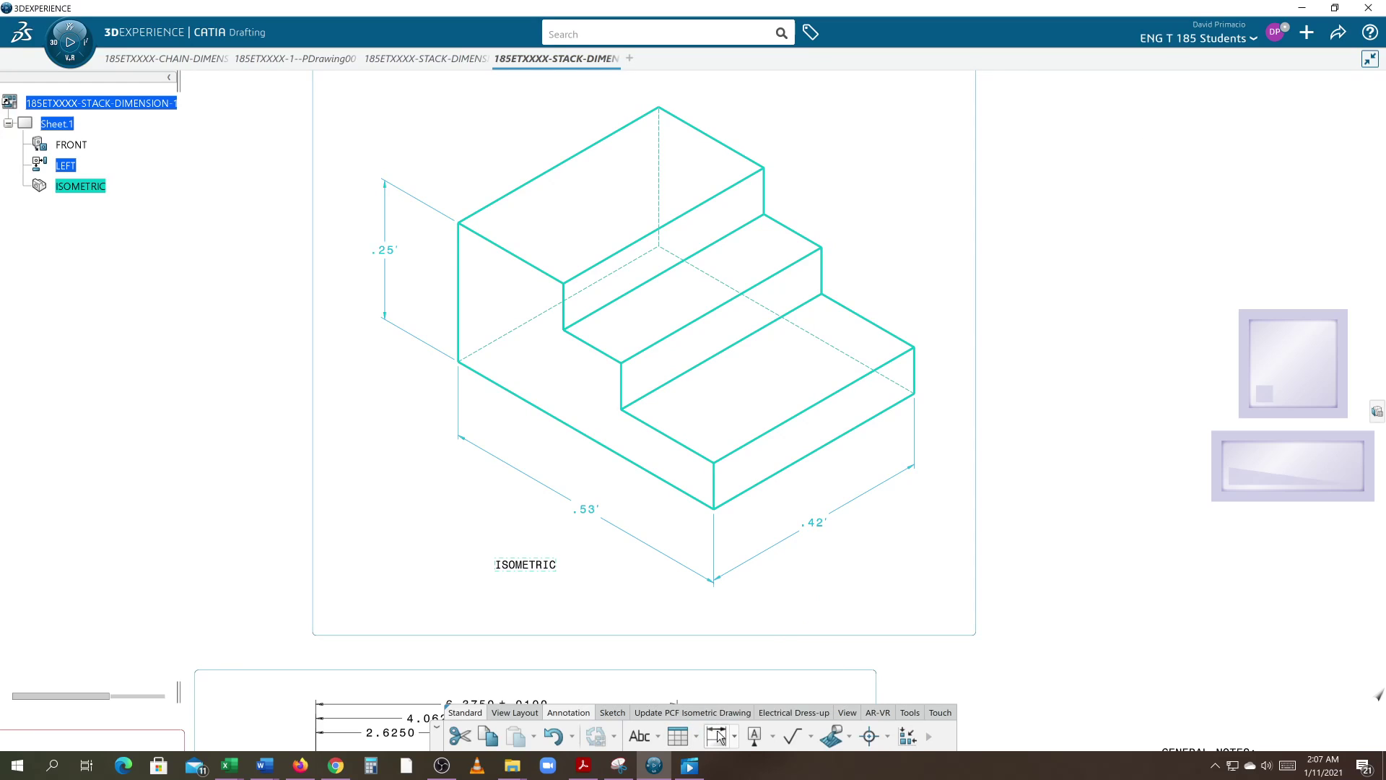
Dimension .42 from the hidden back edge to the front-left bottom edge, placed at right.
{"action": "left_click", "coordinate": [719, 736]}
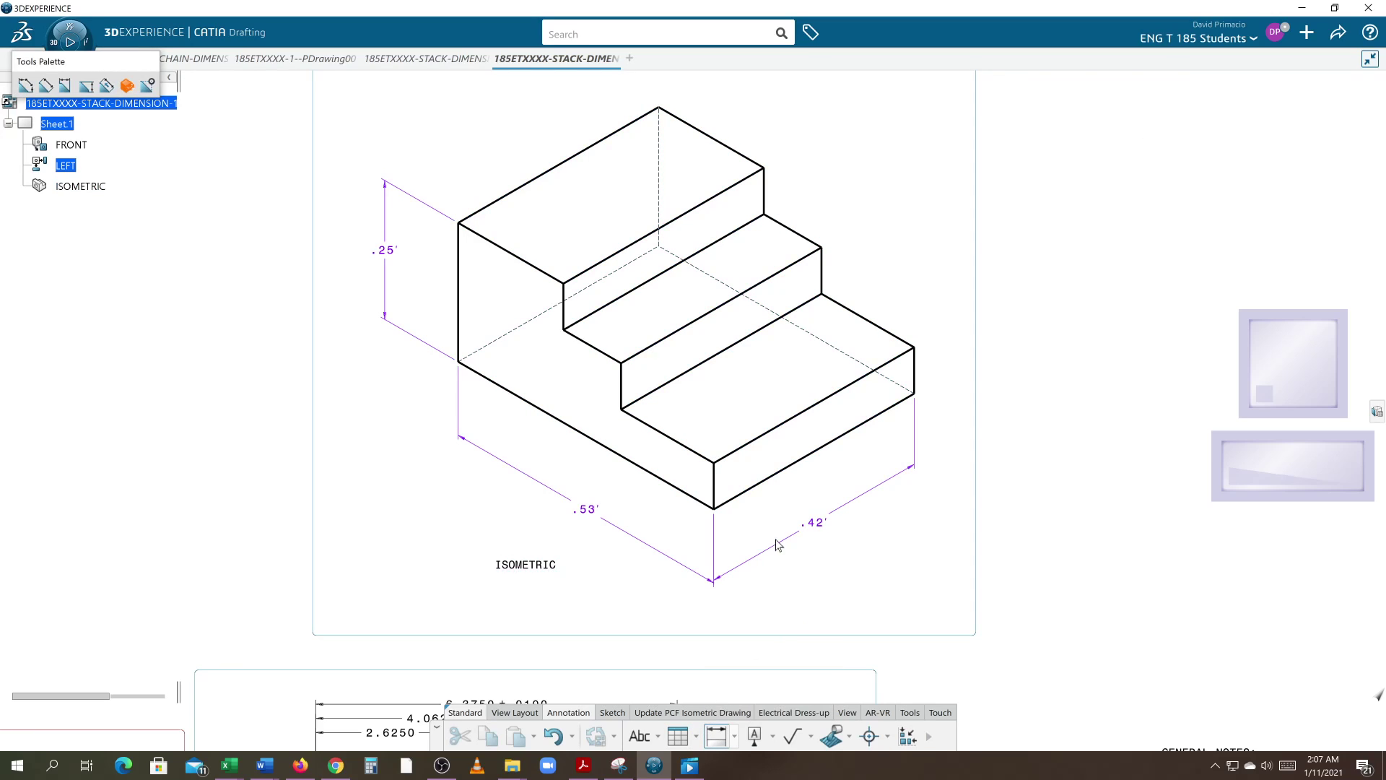
{"action": "left_click", "coordinate": [848, 352]}
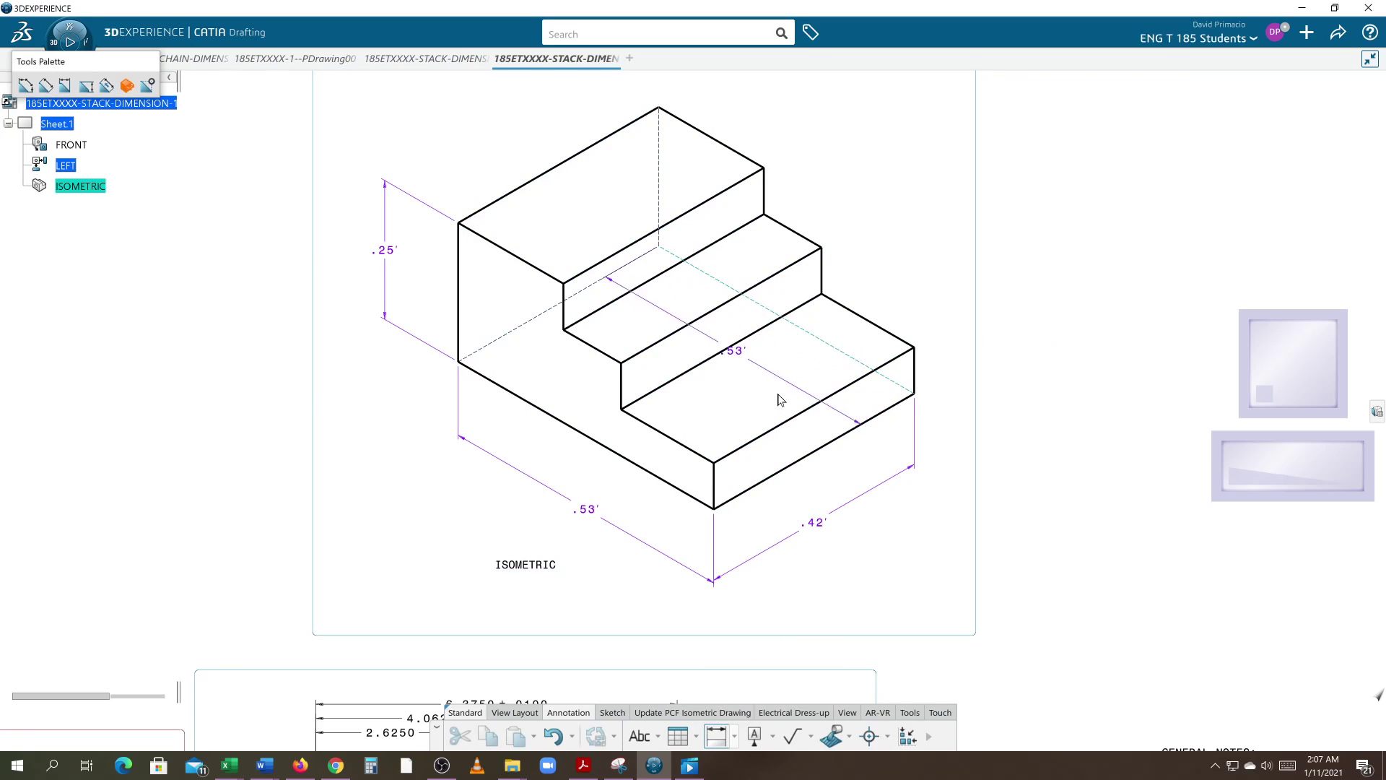
{"action": "left_click", "coordinate": [694, 498]}
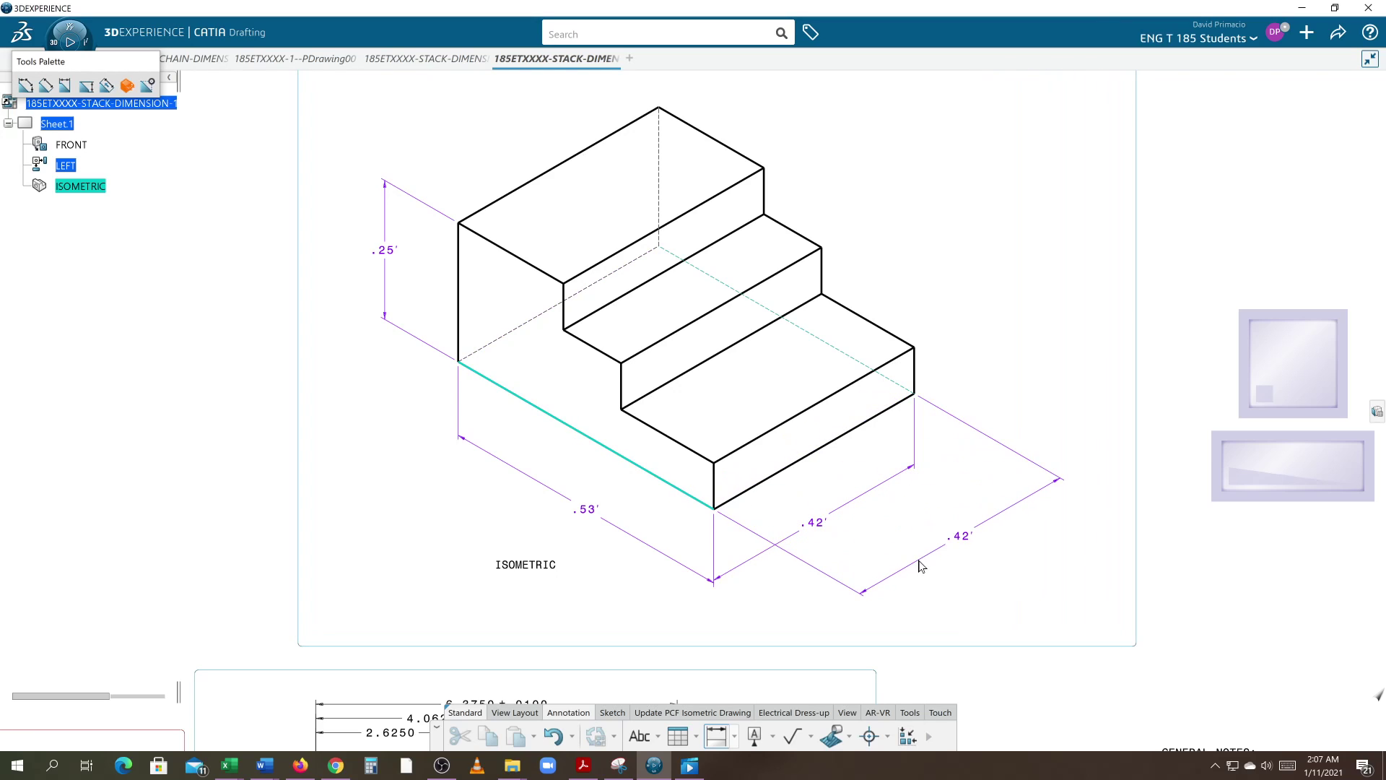
{"action": "left_click", "coordinate": [920, 565]}
{"action": "left_click", "coordinate": [1053, 552]}
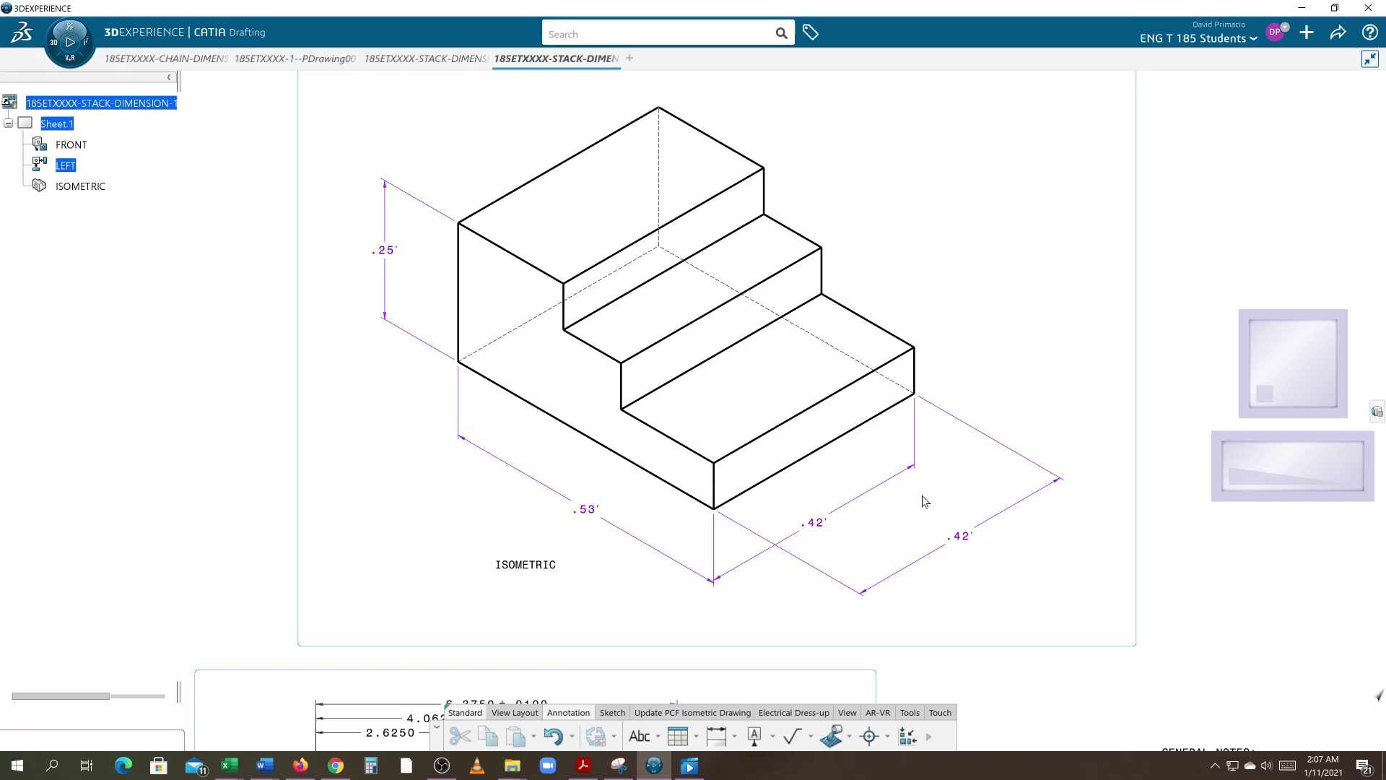
Turn hidden lines back off for the ISOMETRIC view and delete the outer .42' dimension.
{"action": "left_click", "coordinate": [89, 187]}
{"action": "right_click", "coordinate": [89, 187]}
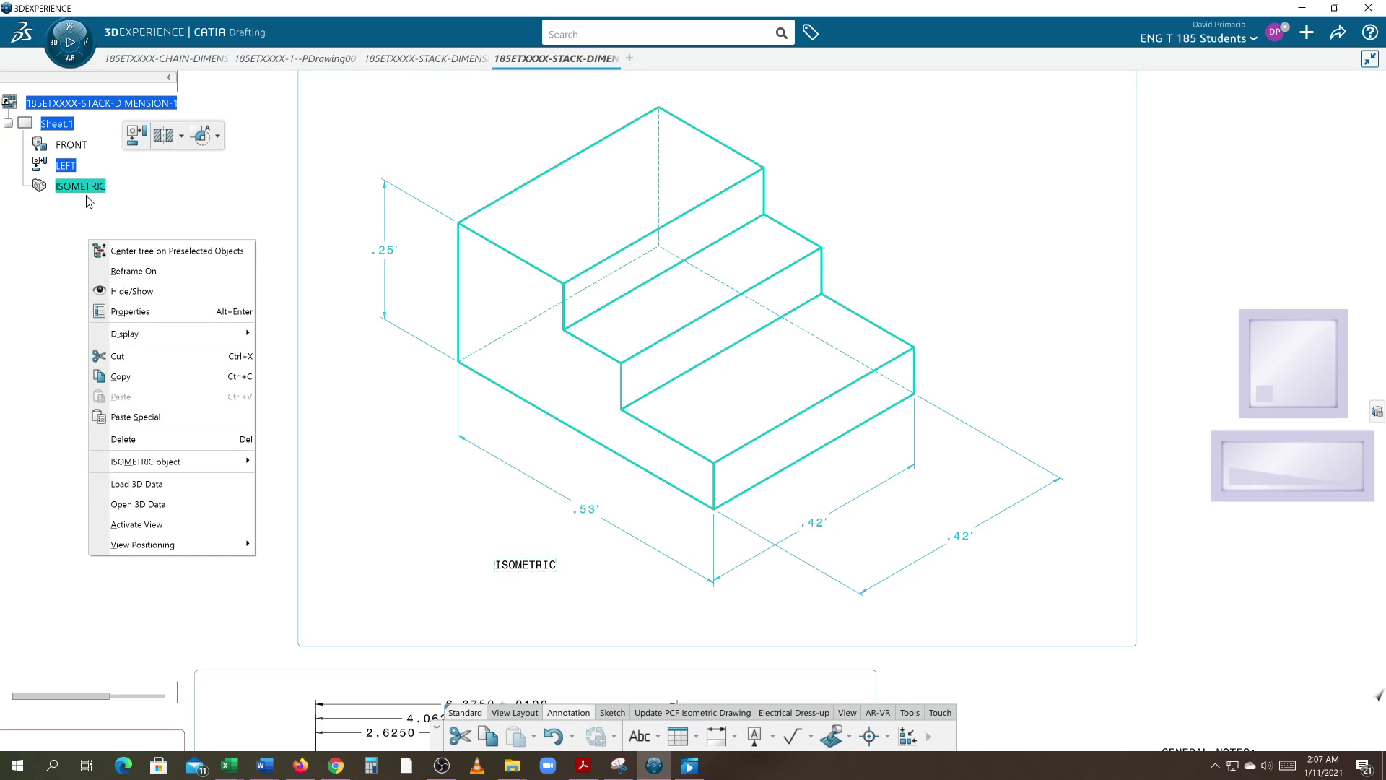
{"action": "left_click", "coordinate": [123, 310]}
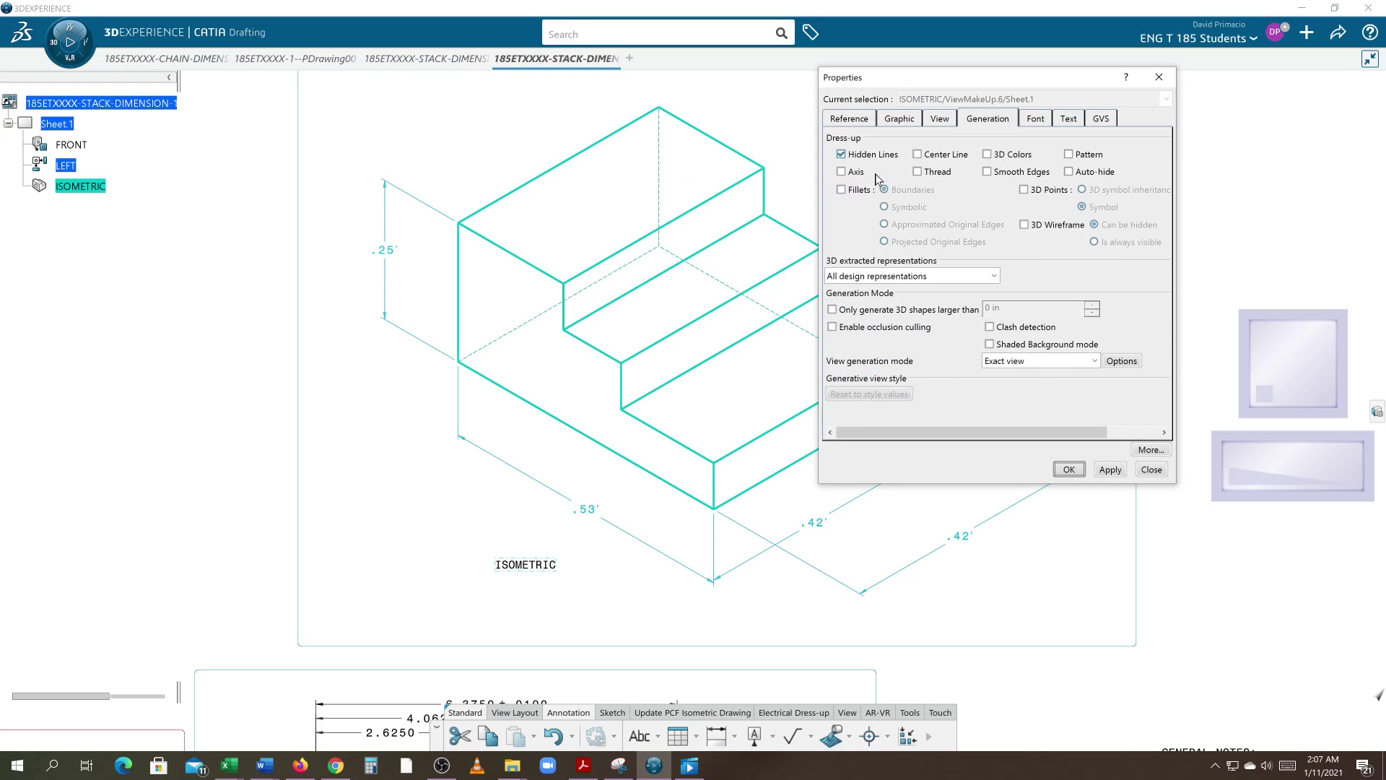
{"action": "left_click", "coordinate": [872, 155]}
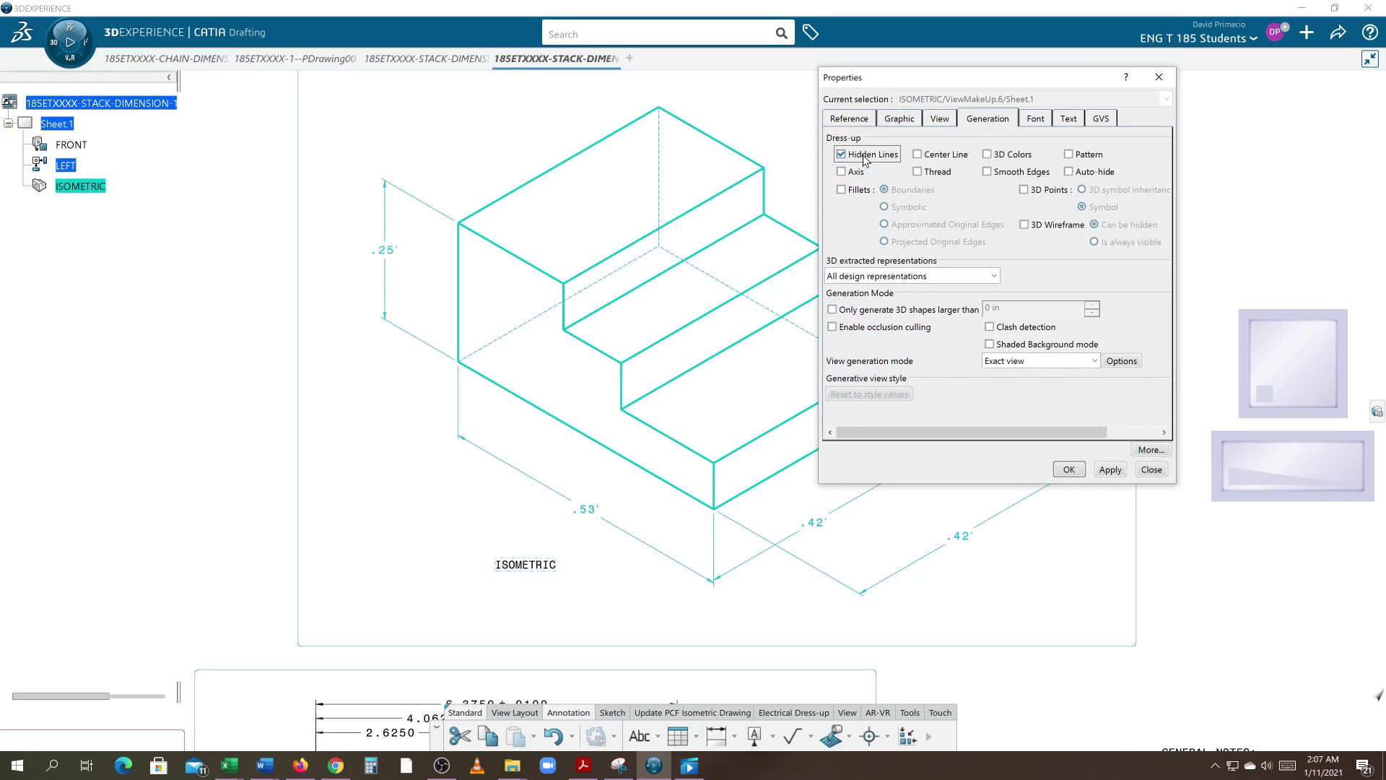
{"action": "left_click", "coordinate": [1107, 470]}
{"action": "left_click", "coordinate": [1069, 470]}
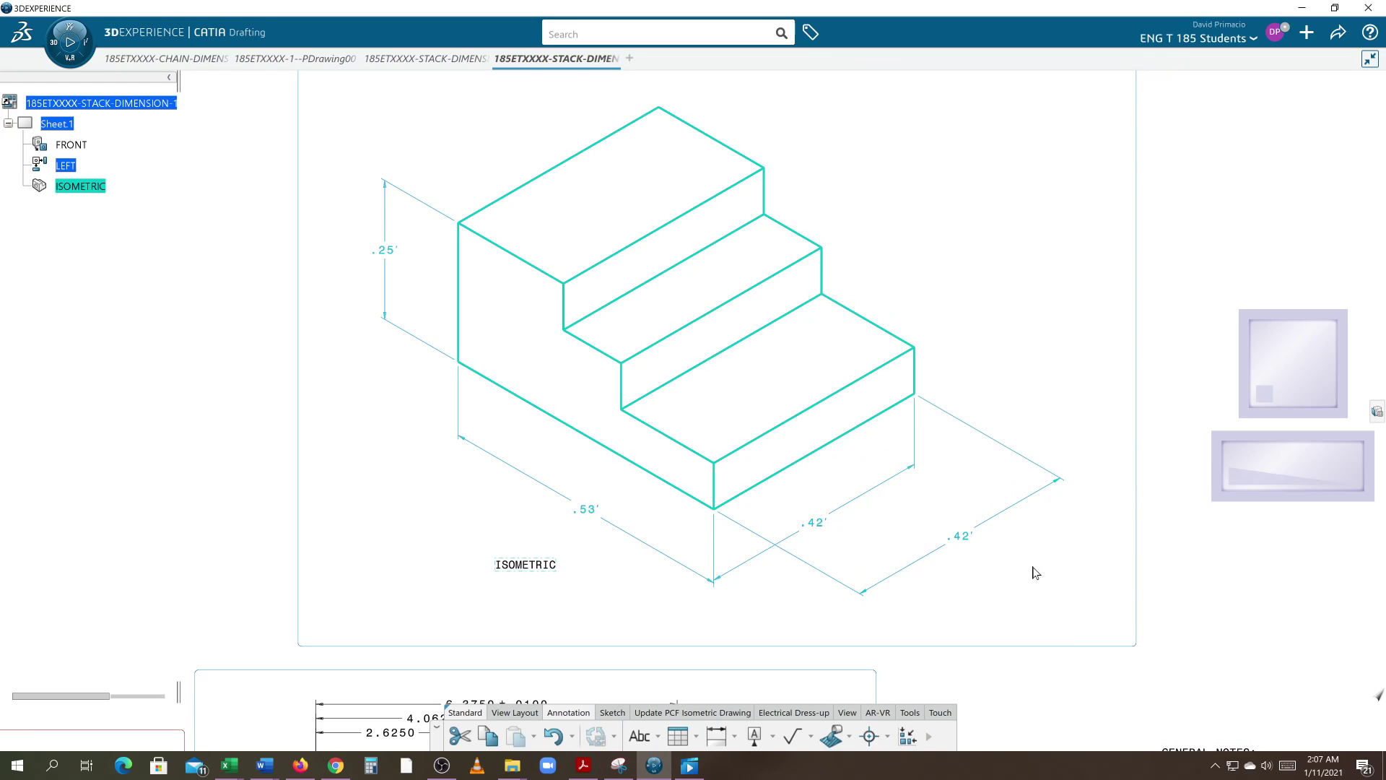
{"action": "left_click", "coordinate": [1003, 514]}
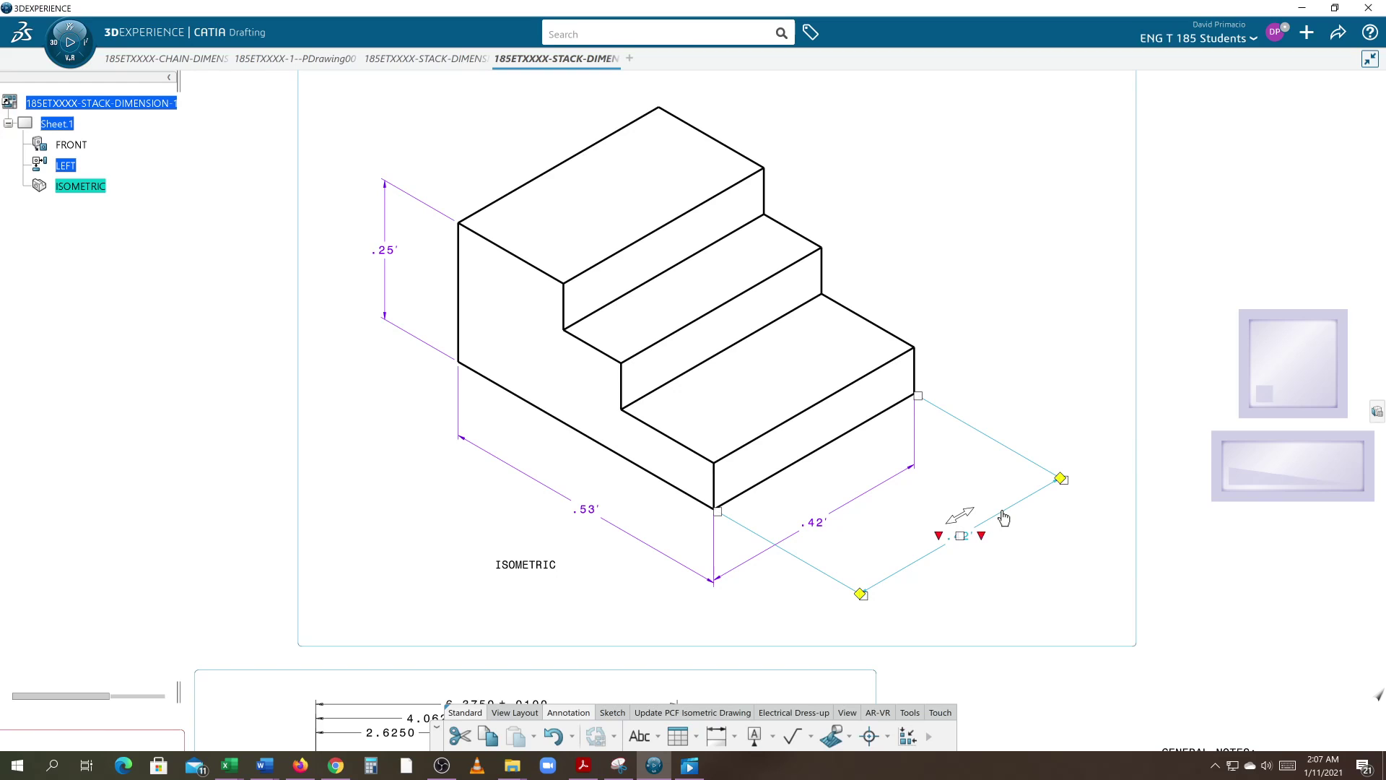
{"action": "key", "text": "Delete"}
Set all isometric dimensions to NUM.DINC format, giving 3.00, 6.38 and 5.00.
{"action": "middle_click_drag", "start_coordinate": [860, 570], "coordinate": [928, 547]}
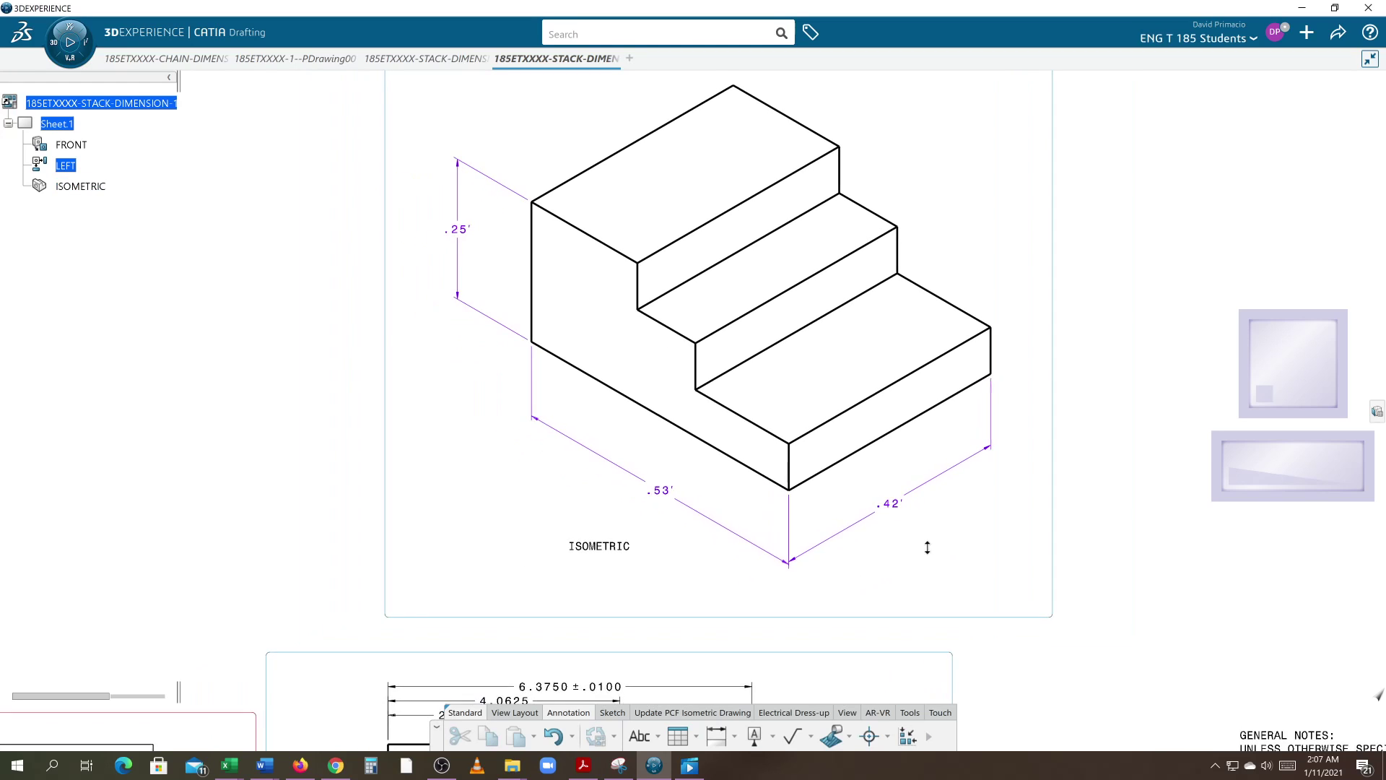
{"action": "scroll", "coordinate": [486, 448], "scroll_direction": "down", "scroll_amount": 3}
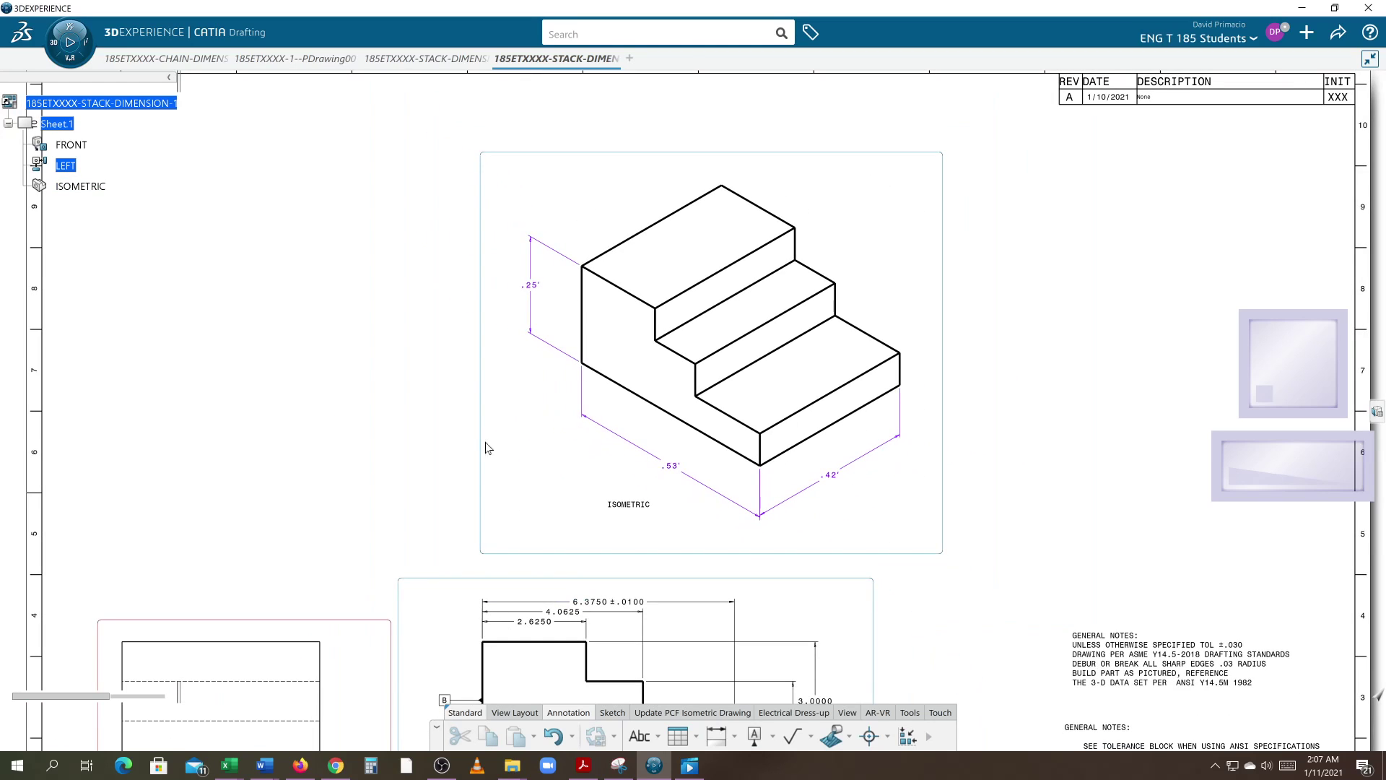
{"action": "left_click_drag", "start_coordinate": [402, 178], "coordinate": [989, 558]}
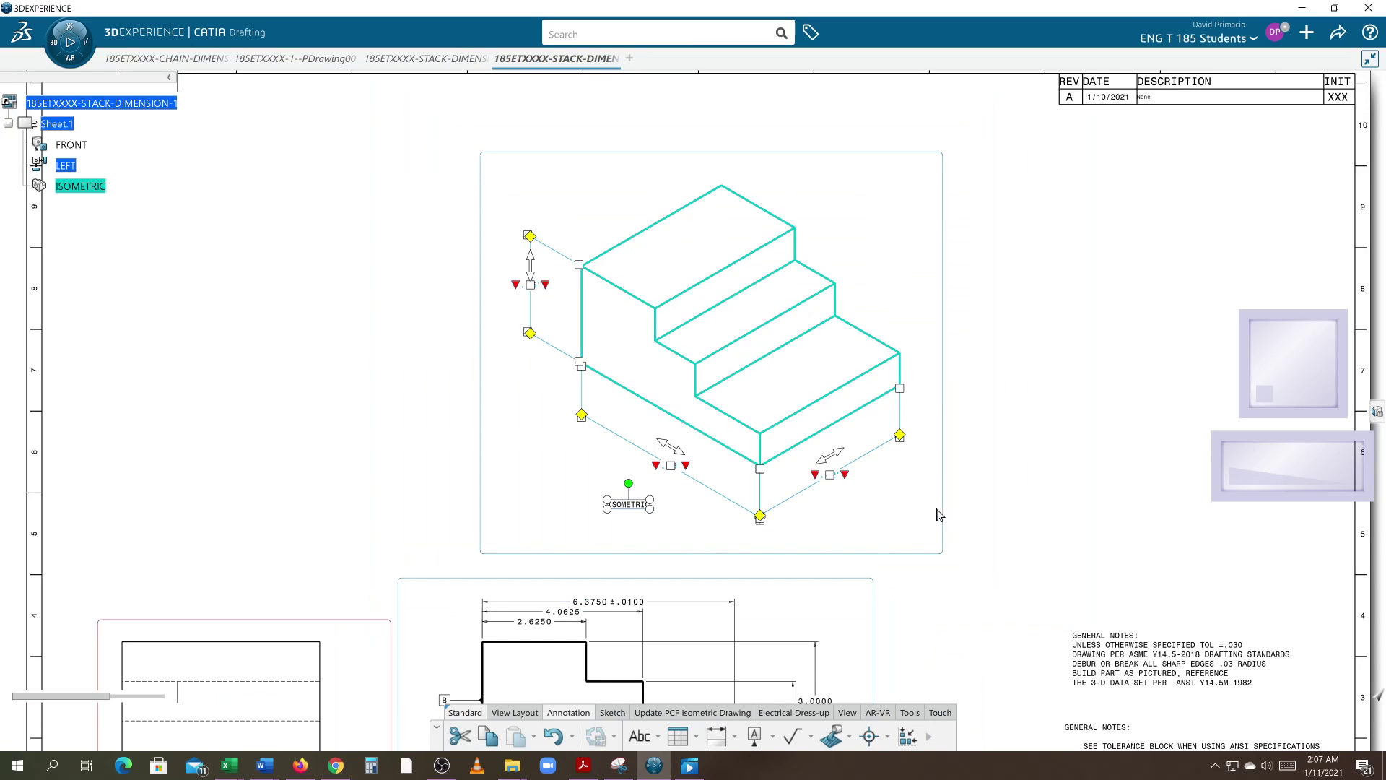
{"action": "right_click", "coordinate": [880, 462]}
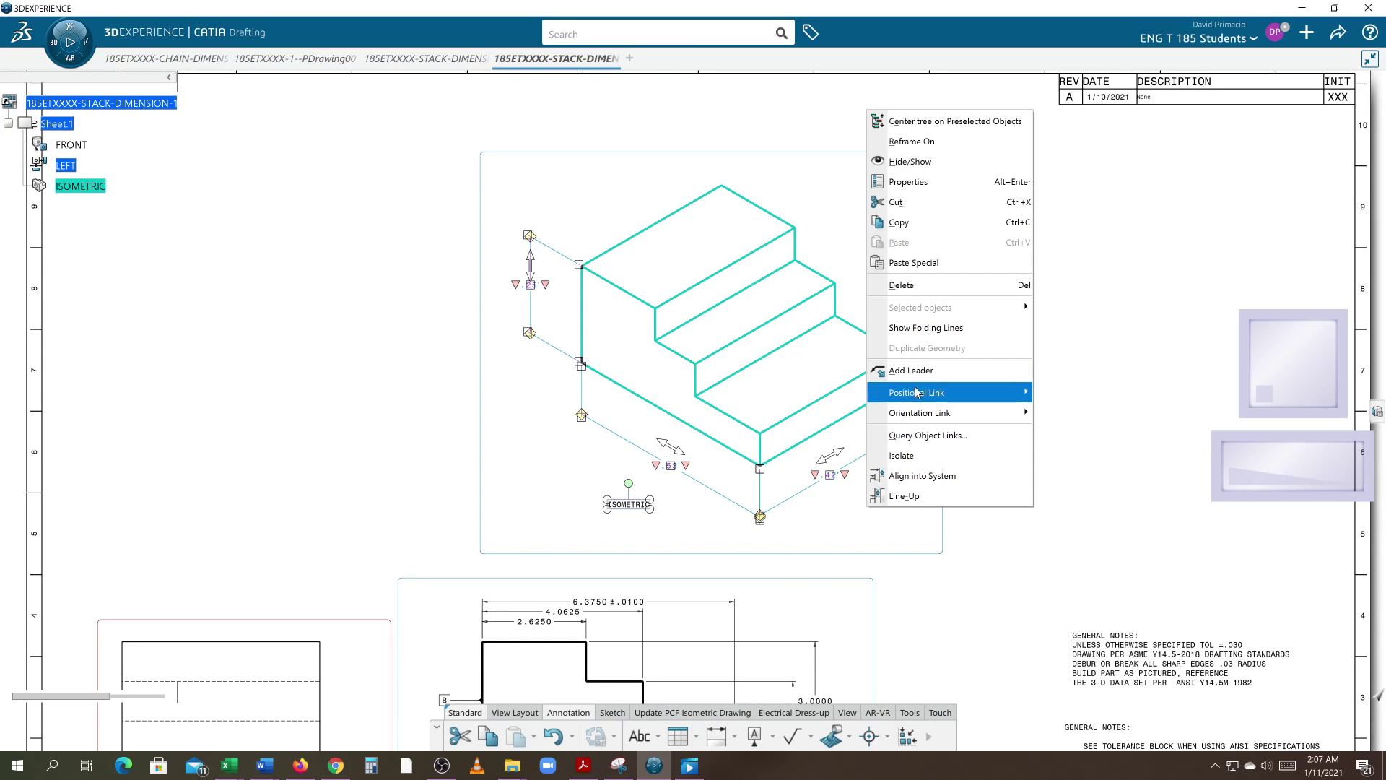
{"action": "left_click", "coordinate": [963, 256]}
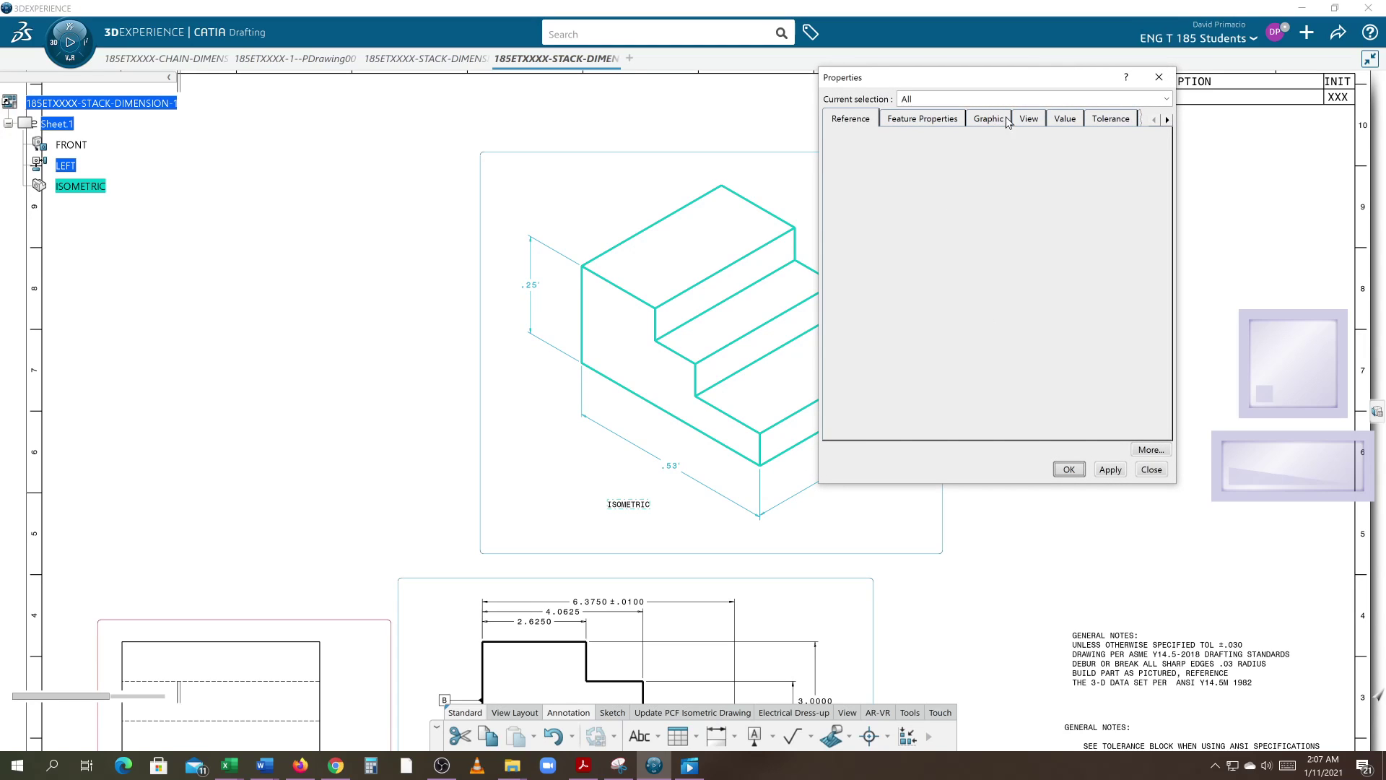
{"action": "left_click", "coordinate": [1052, 120]}
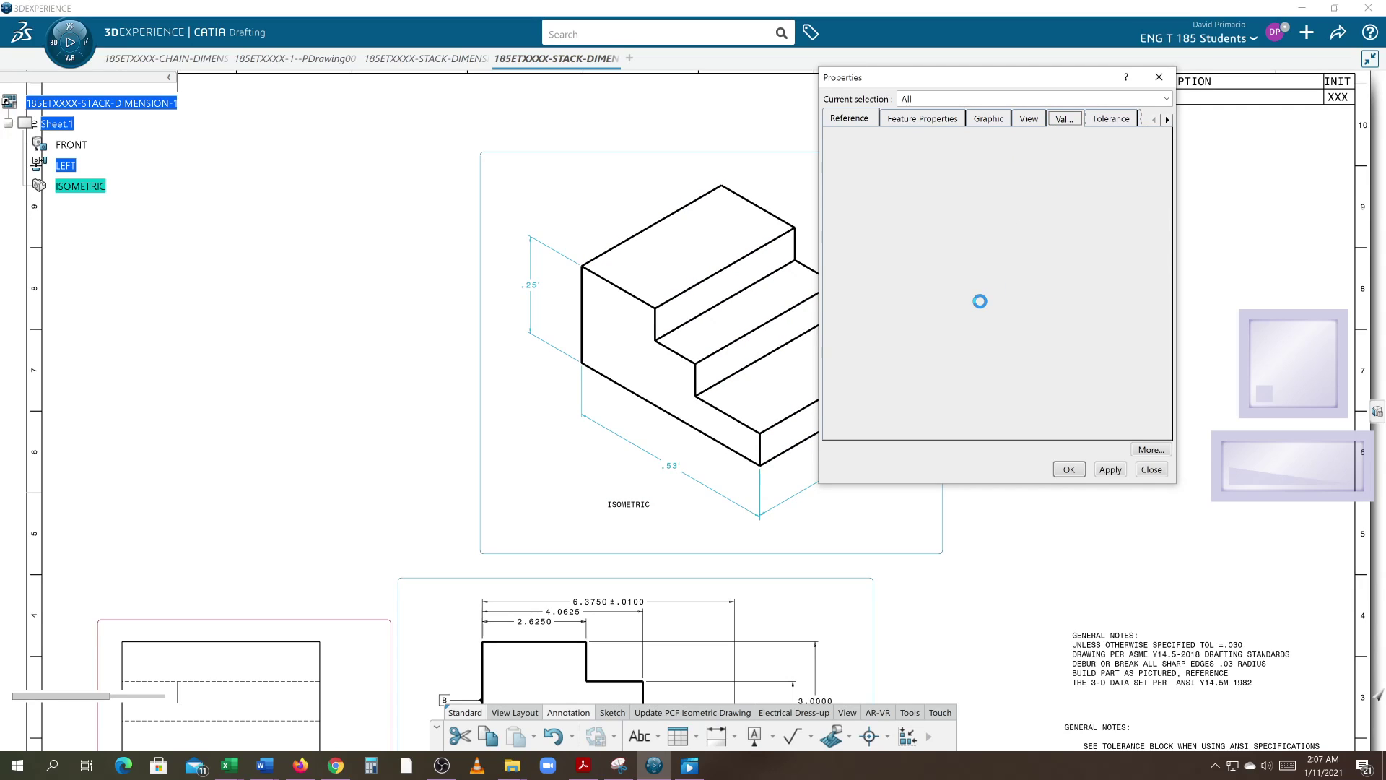
{"action": "left_click", "coordinate": [948, 359]}
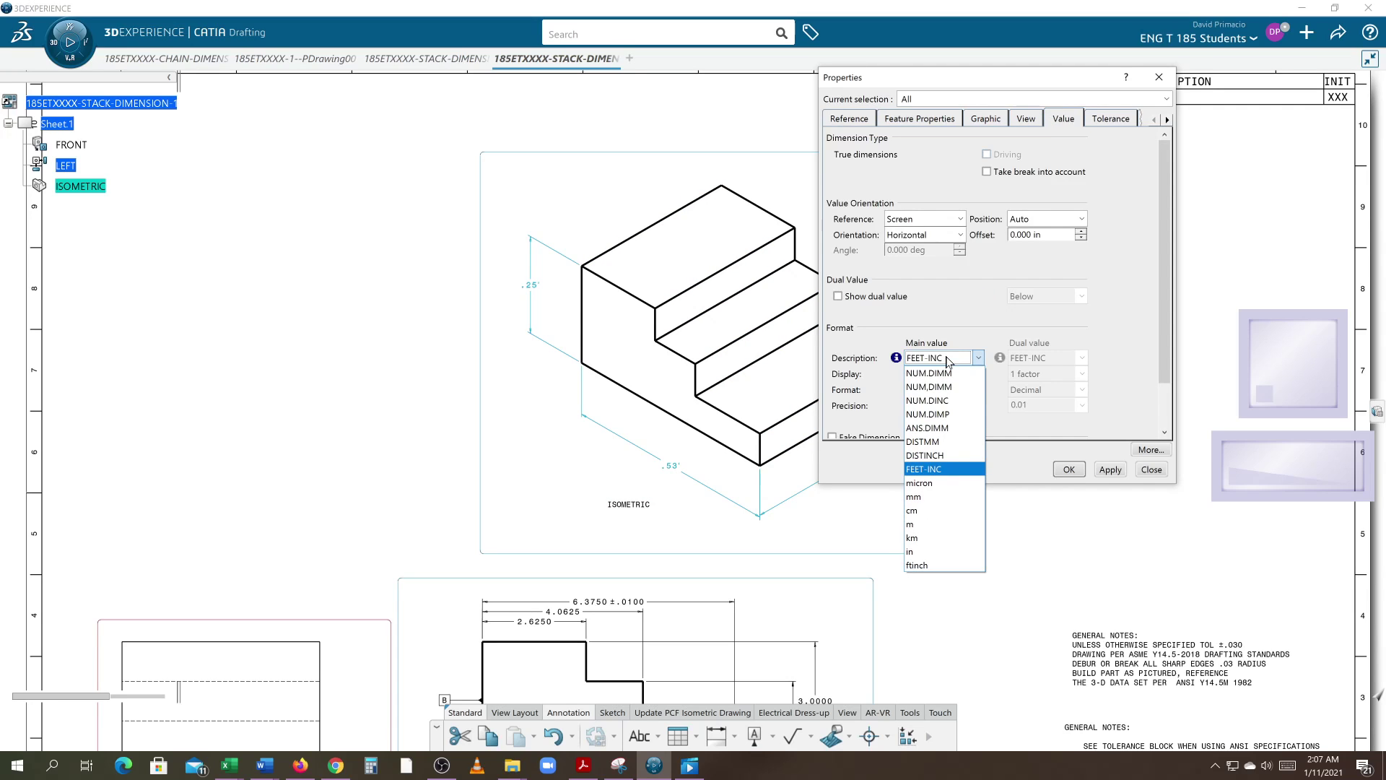
{"action": "left_click", "coordinate": [929, 400]}
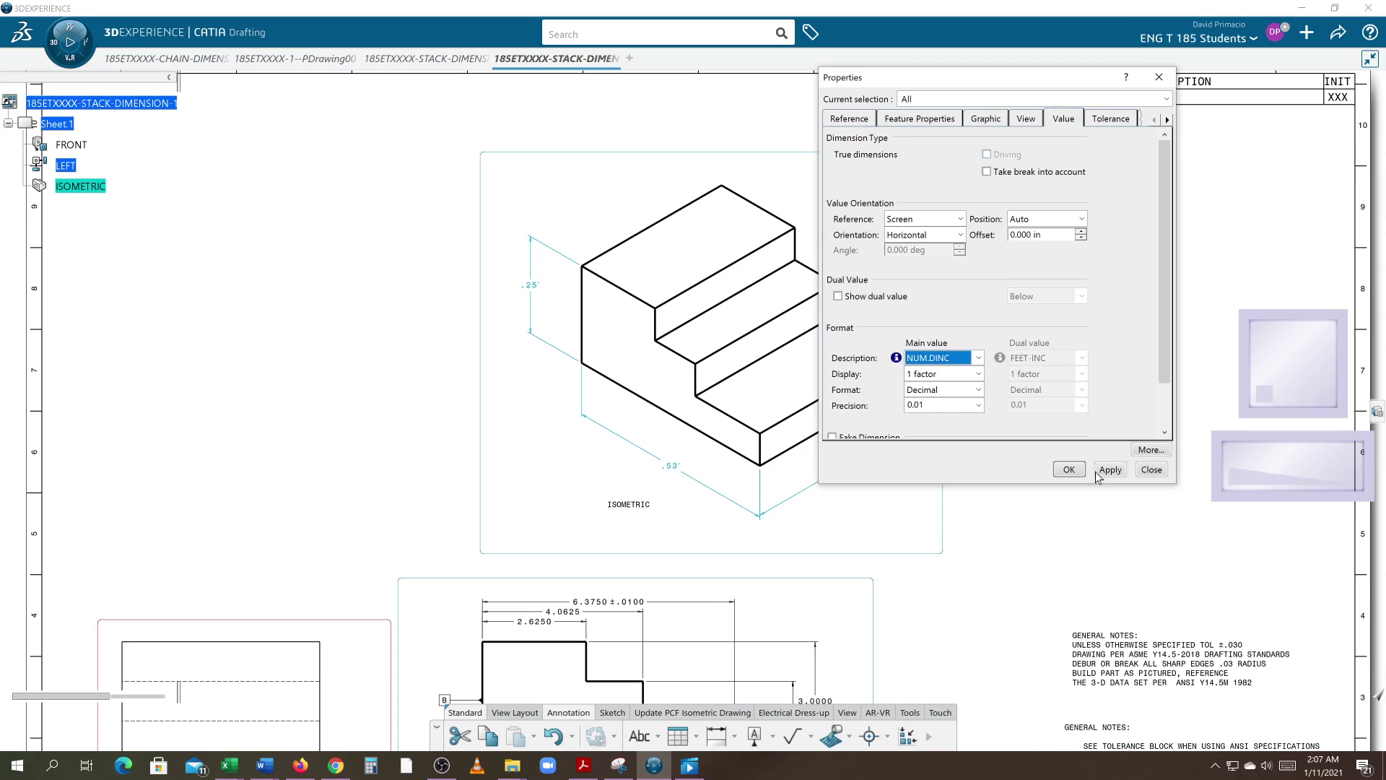
{"action": "left_click", "coordinate": [1070, 469]}
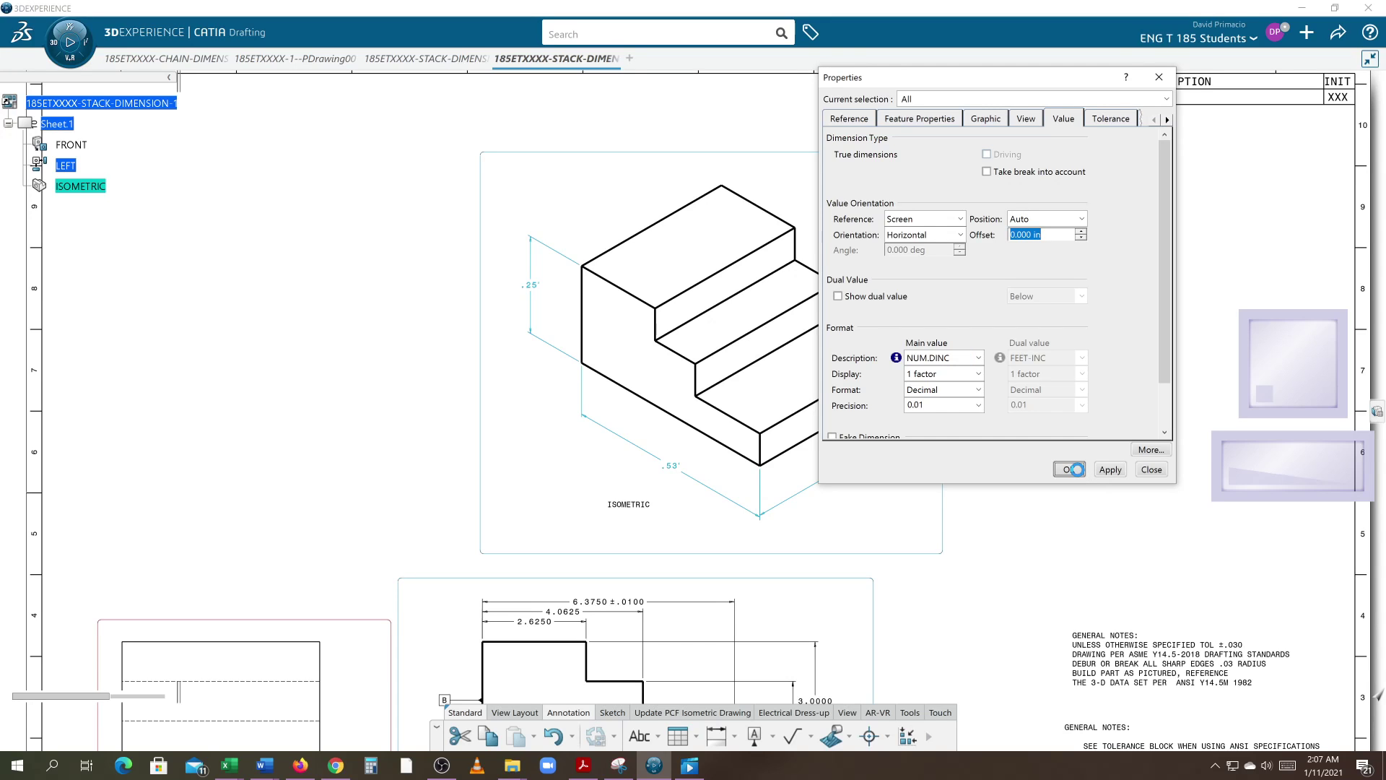
{"action": "mouse_move", "coordinate": [906, 496]}
{"action": "middle_mouse_down"}
{"action": "mouse_move", "coordinate": [897, 463]}
{"action": "mouse_move", "coordinate": [913, 436]}
{"action": "mouse_move", "coordinate": [904, 534]}
{"action": "middle_mouse_up"}
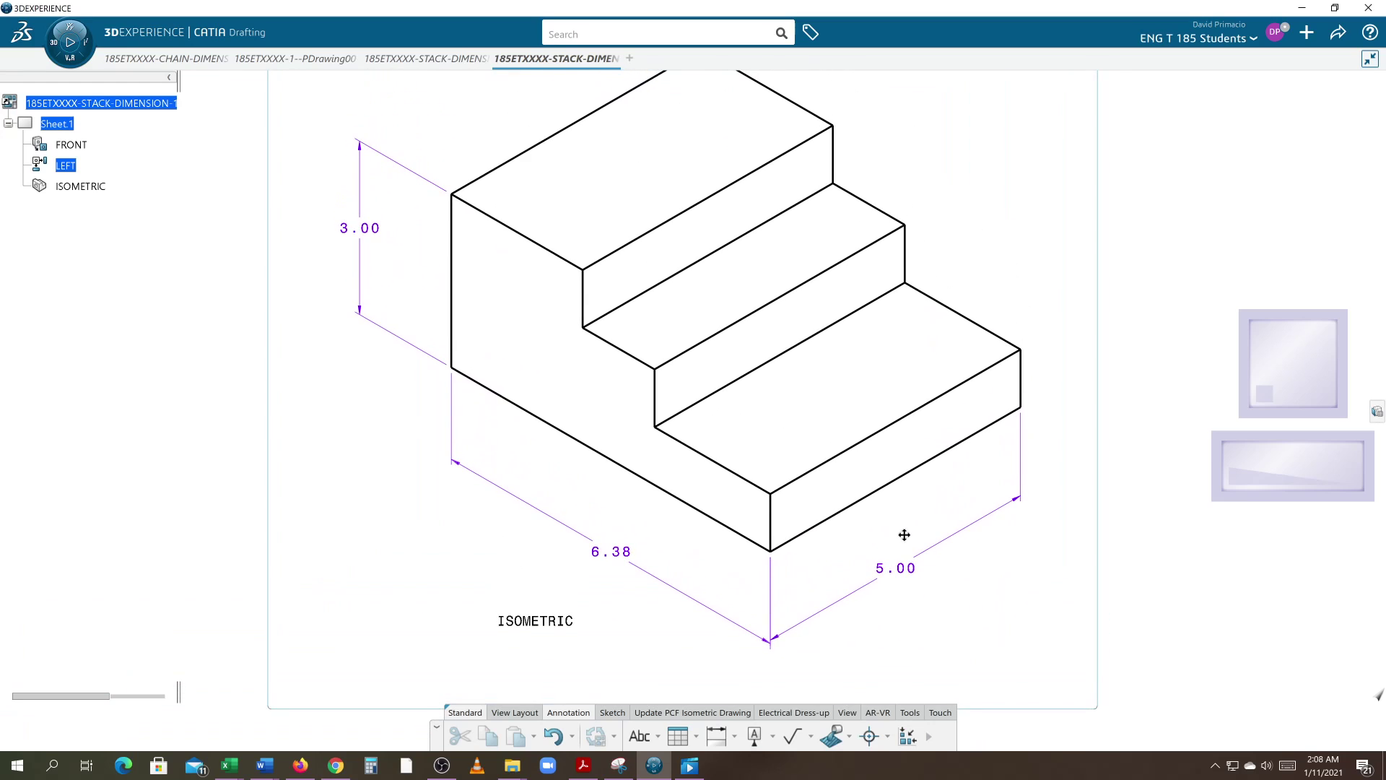
{"action": "middle_click_drag", "start_coordinate": [984, 563], "coordinate": [991, 586]}
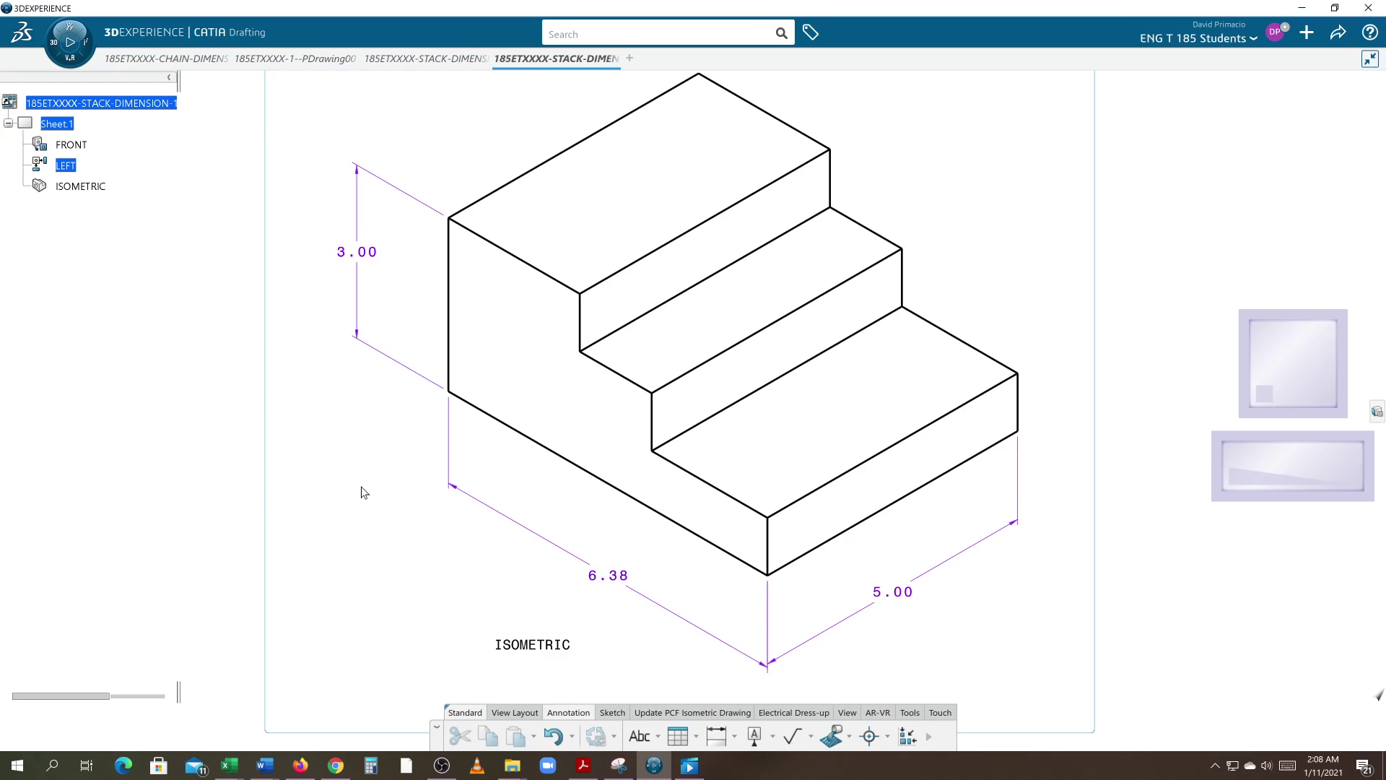
Add '(' before and ')' after the 3.00 height dimension value.
{"action": "left_click", "coordinate": [360, 255]}
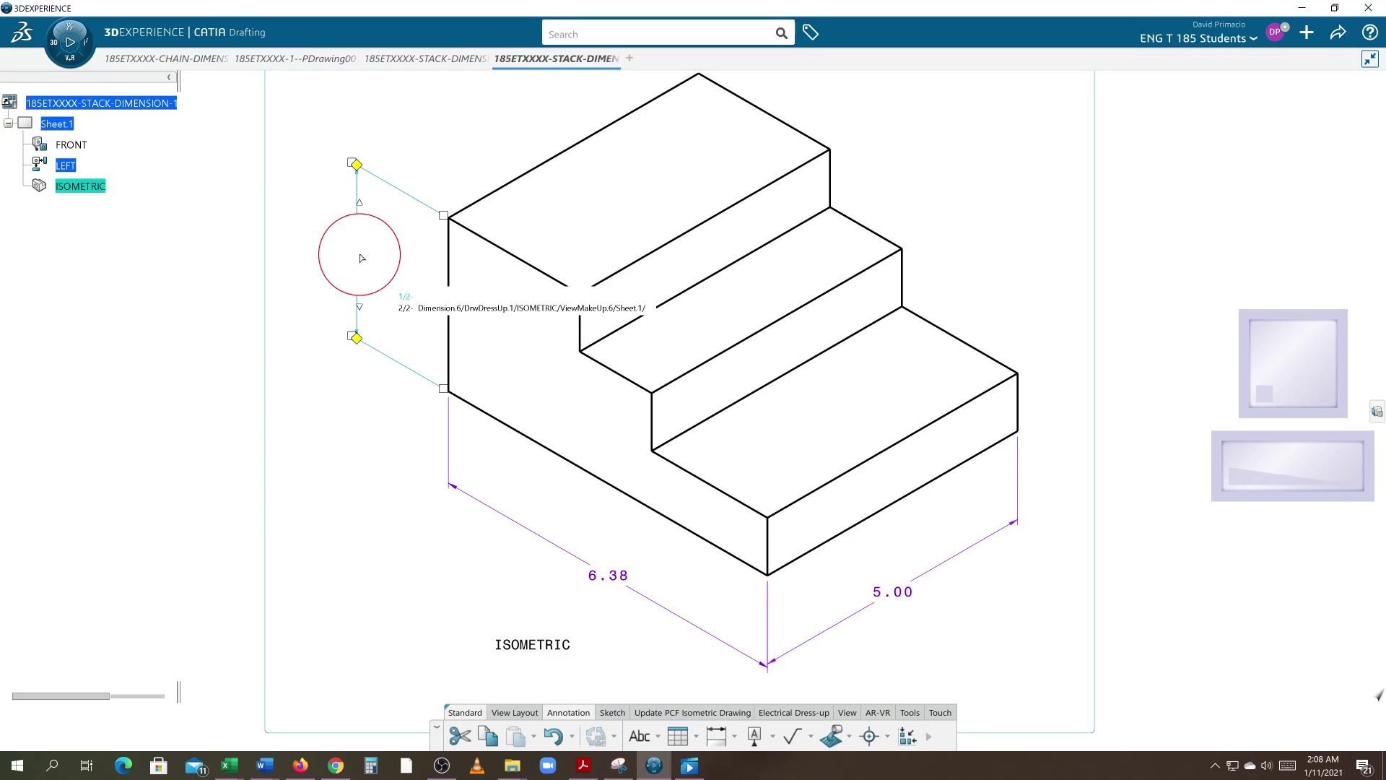
{"action": "left_click", "coordinate": [302, 325]}
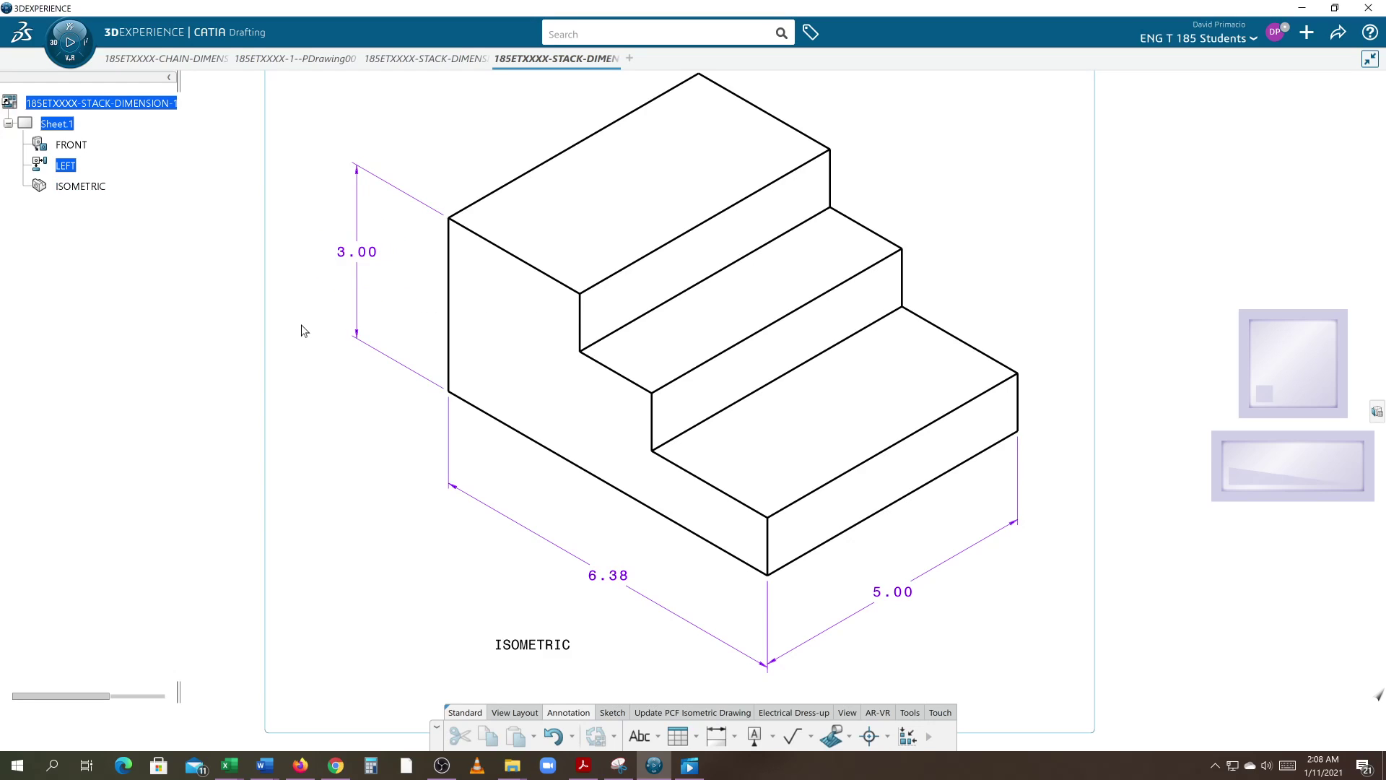
{"action": "left_click", "coordinate": [356, 264]}
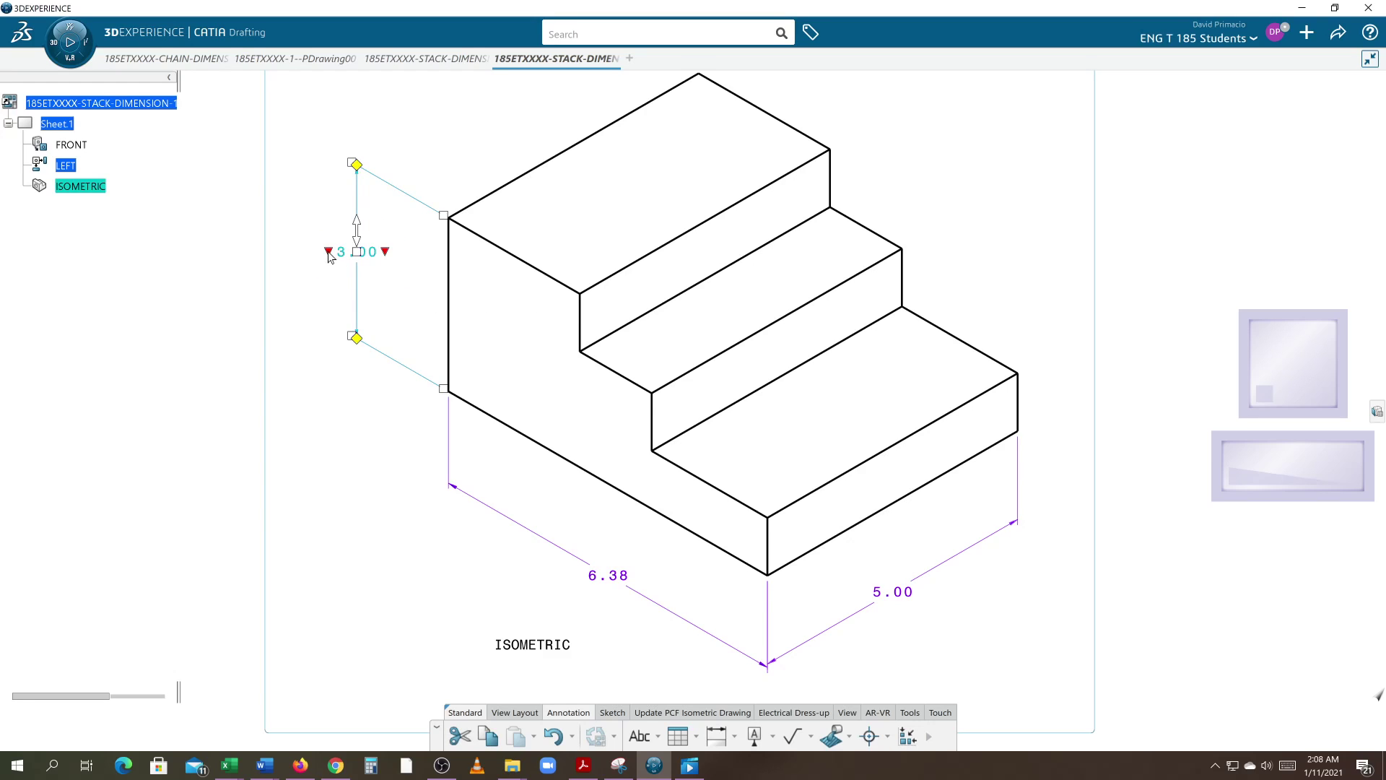
{"action": "left_click", "coordinate": [329, 253]}
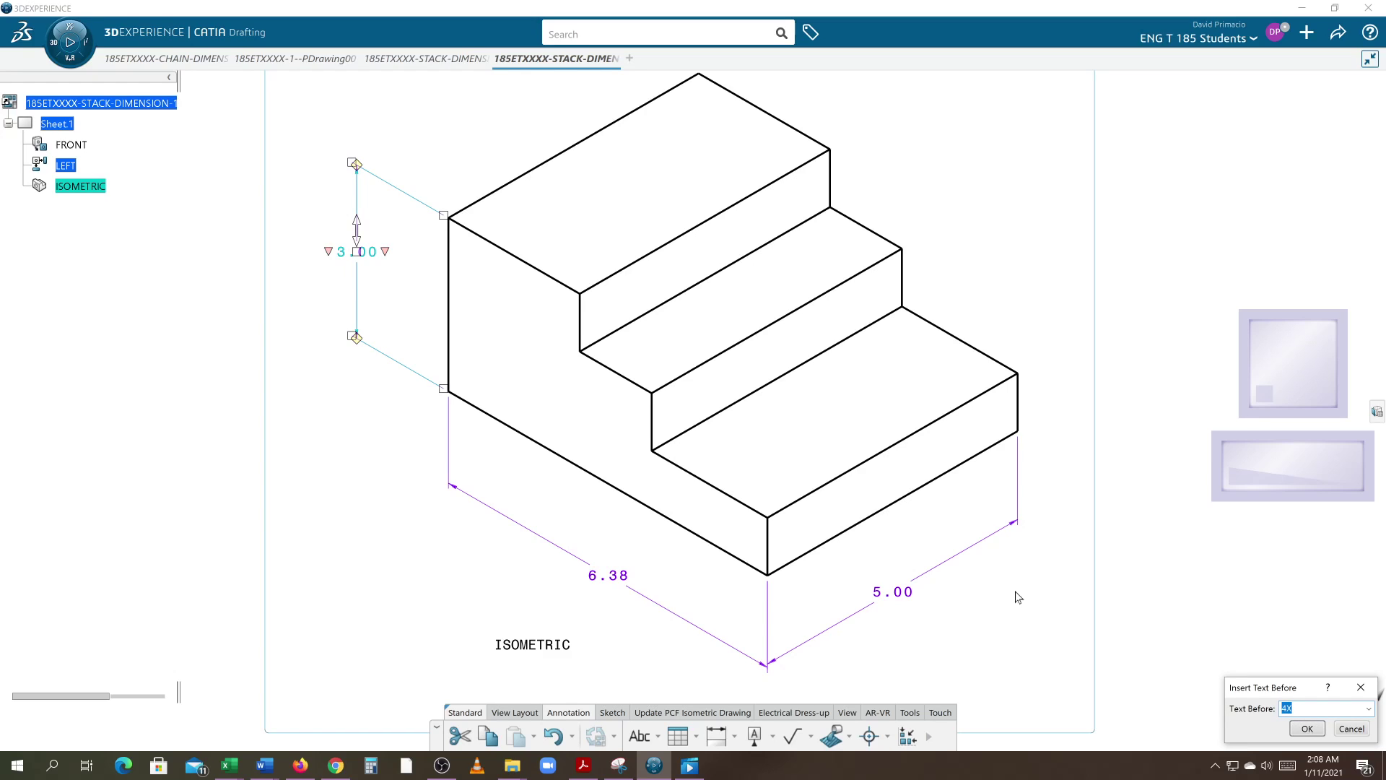
{"action": "left_click_drag", "start_coordinate": [1244, 682], "coordinate": [181, 195]}
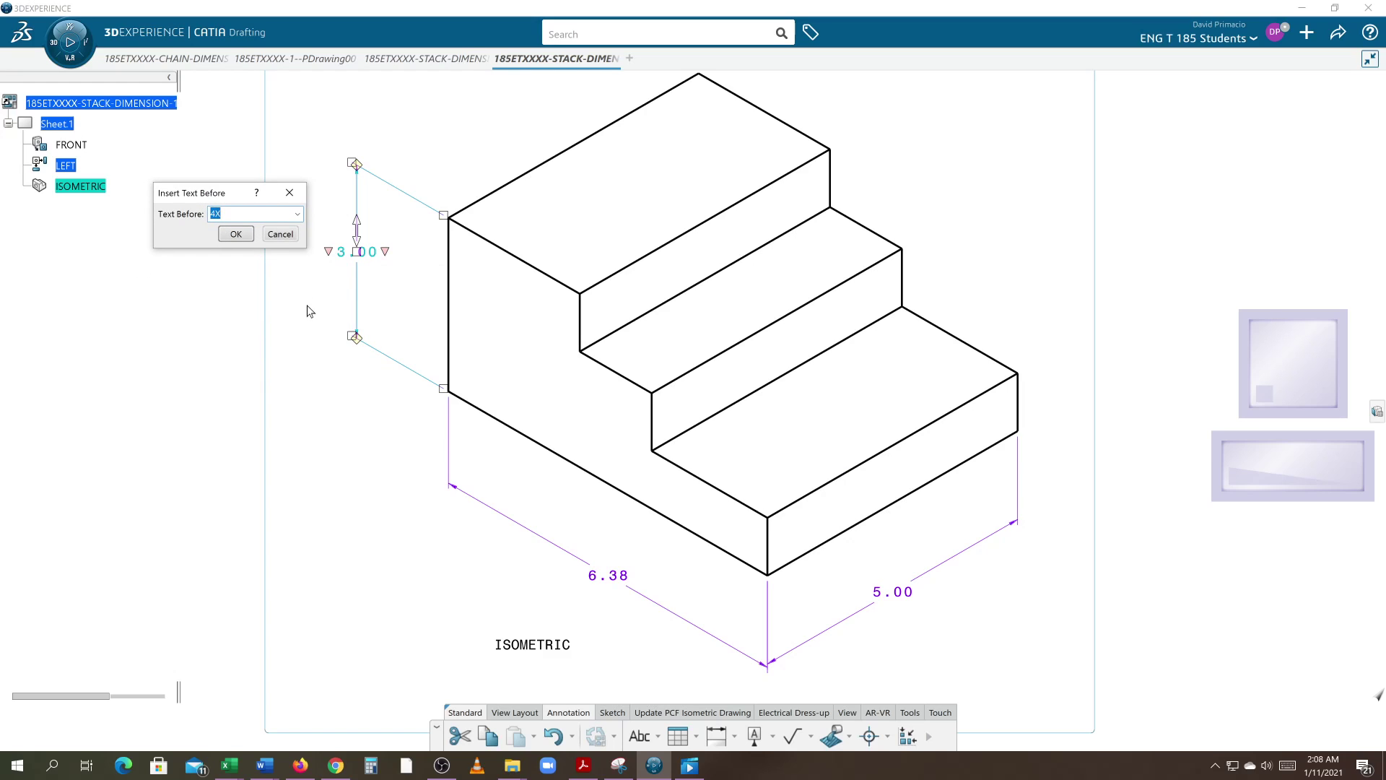
{"action": "type", "text": "("}
{"action": "left_click", "coordinate": [235, 233]}
{"action": "left_click", "coordinate": [387, 253]}
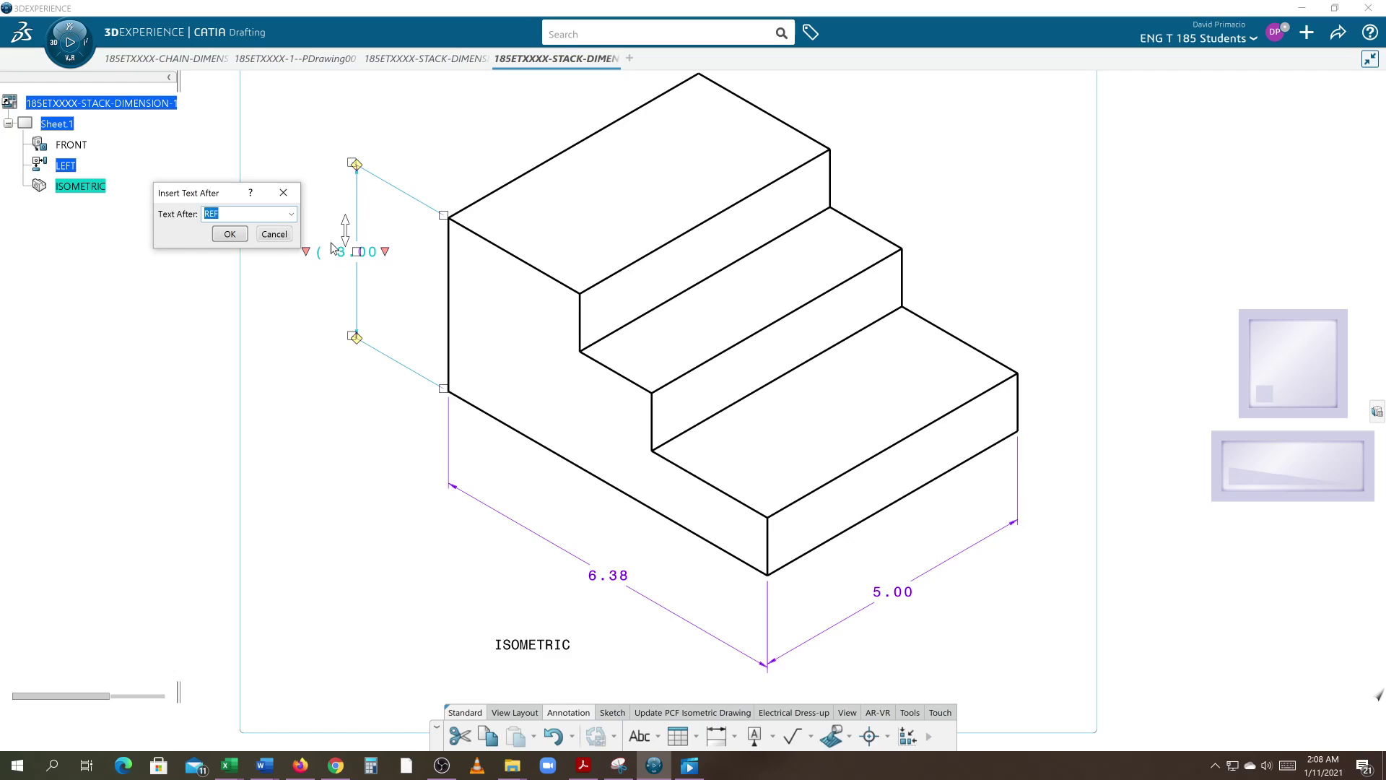
{"action": "type", "text": ")"}
{"action": "left_click", "coordinate": [230, 234]}
{"action": "left_click", "coordinate": [278, 337]}
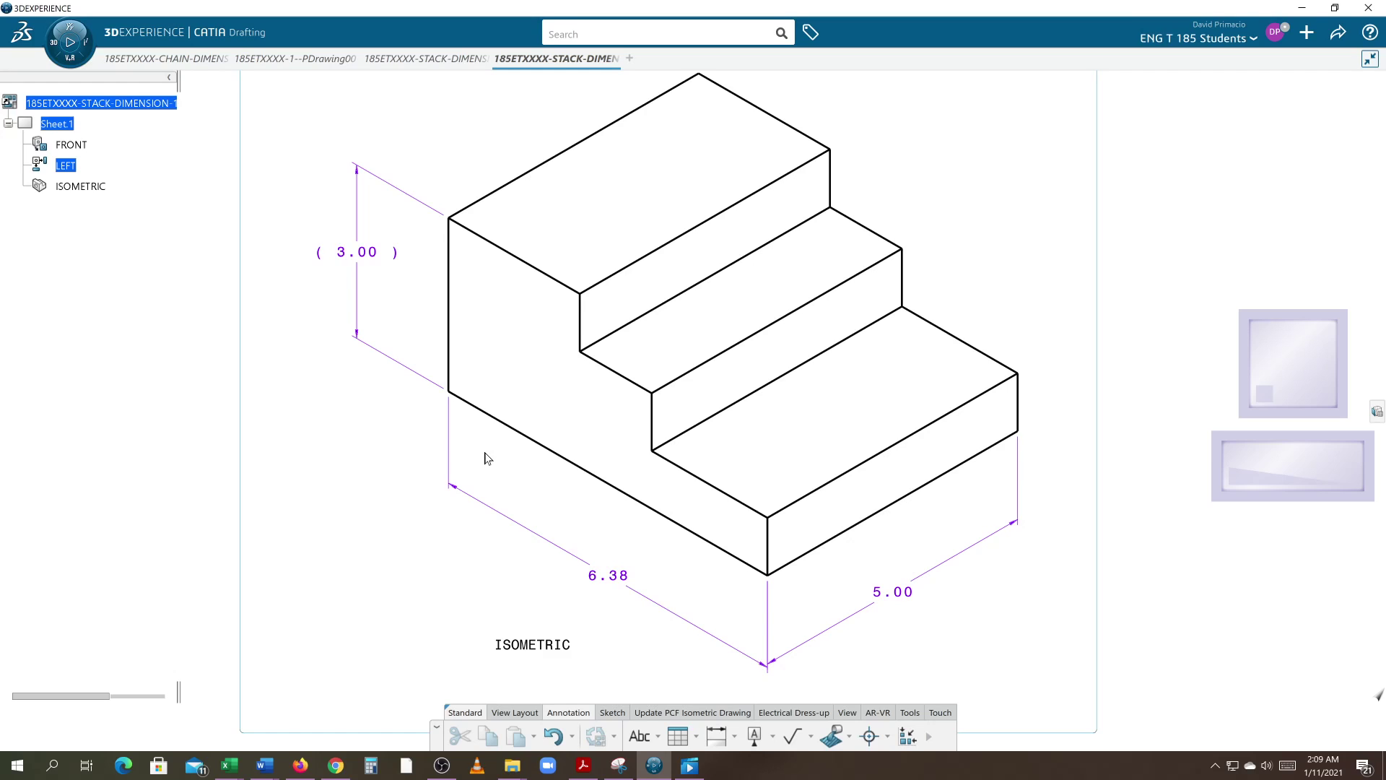
Put '(' and ')' around the 6.38 dimension's main value in its Dimension Texts properties.
{"action": "left_click", "coordinate": [605, 585]}
{"action": "right_click", "coordinate": [603, 584]}
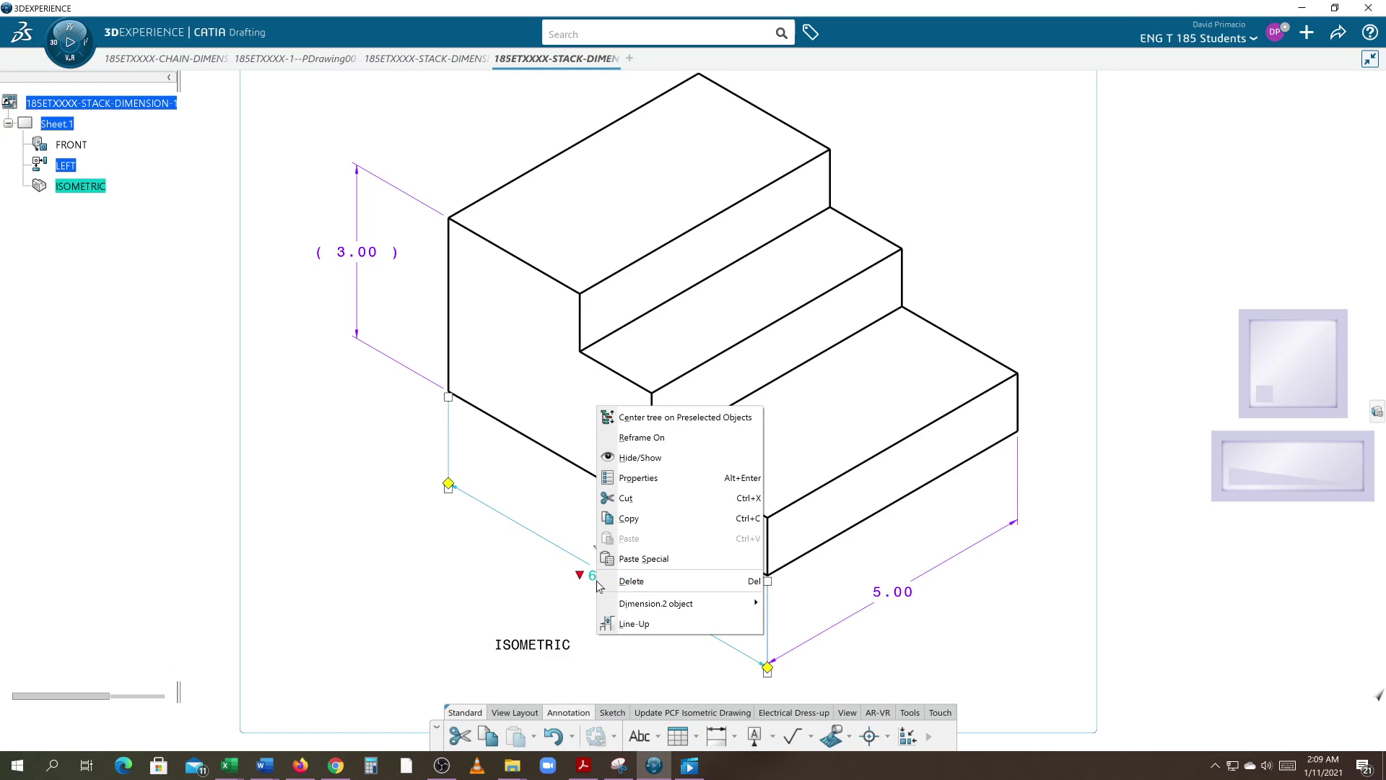
{"action": "left_click", "coordinate": [620, 482]}
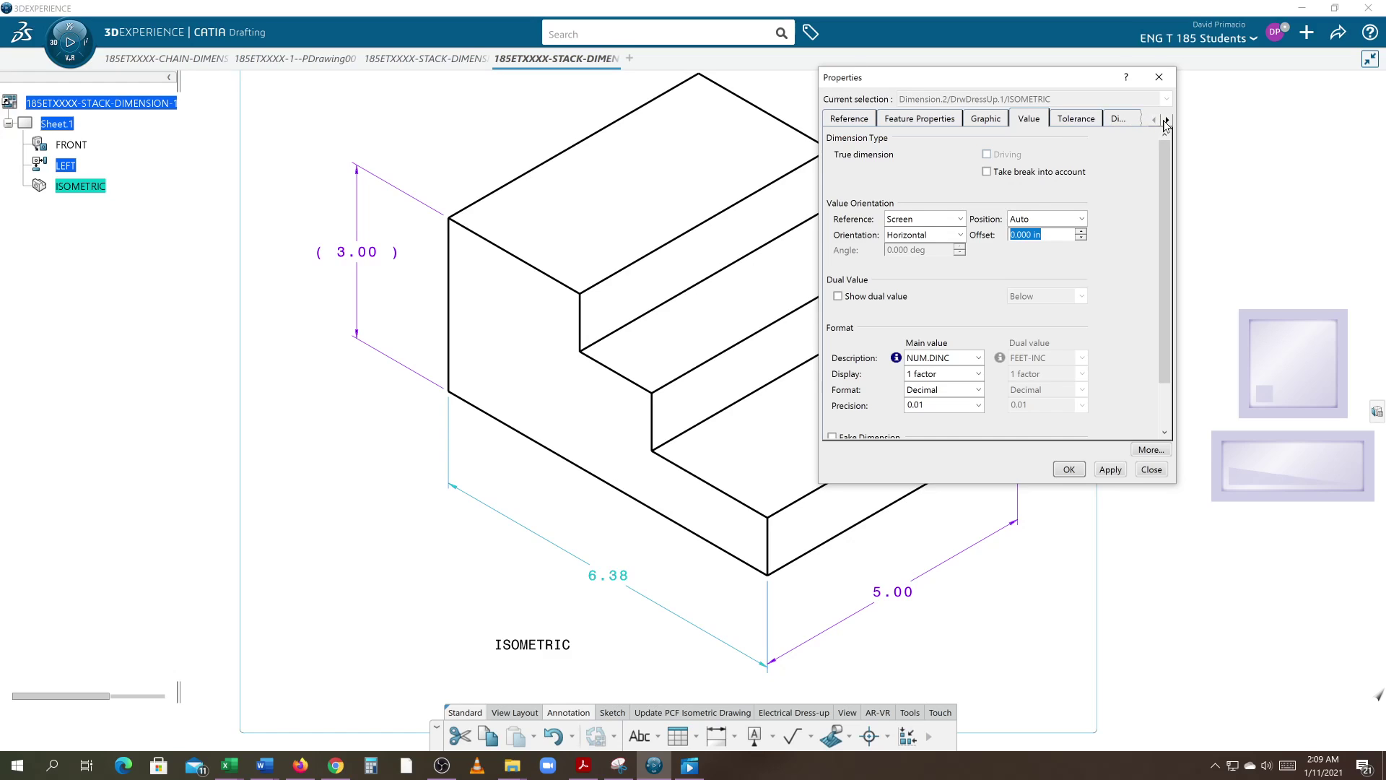
{"action": "left_click", "coordinate": [1165, 120]}
{"action": "left_click", "coordinate": [1166, 120]}
{"action": "left_click", "coordinate": [1166, 120]}
{"action": "left_click", "coordinate": [1165, 121]}
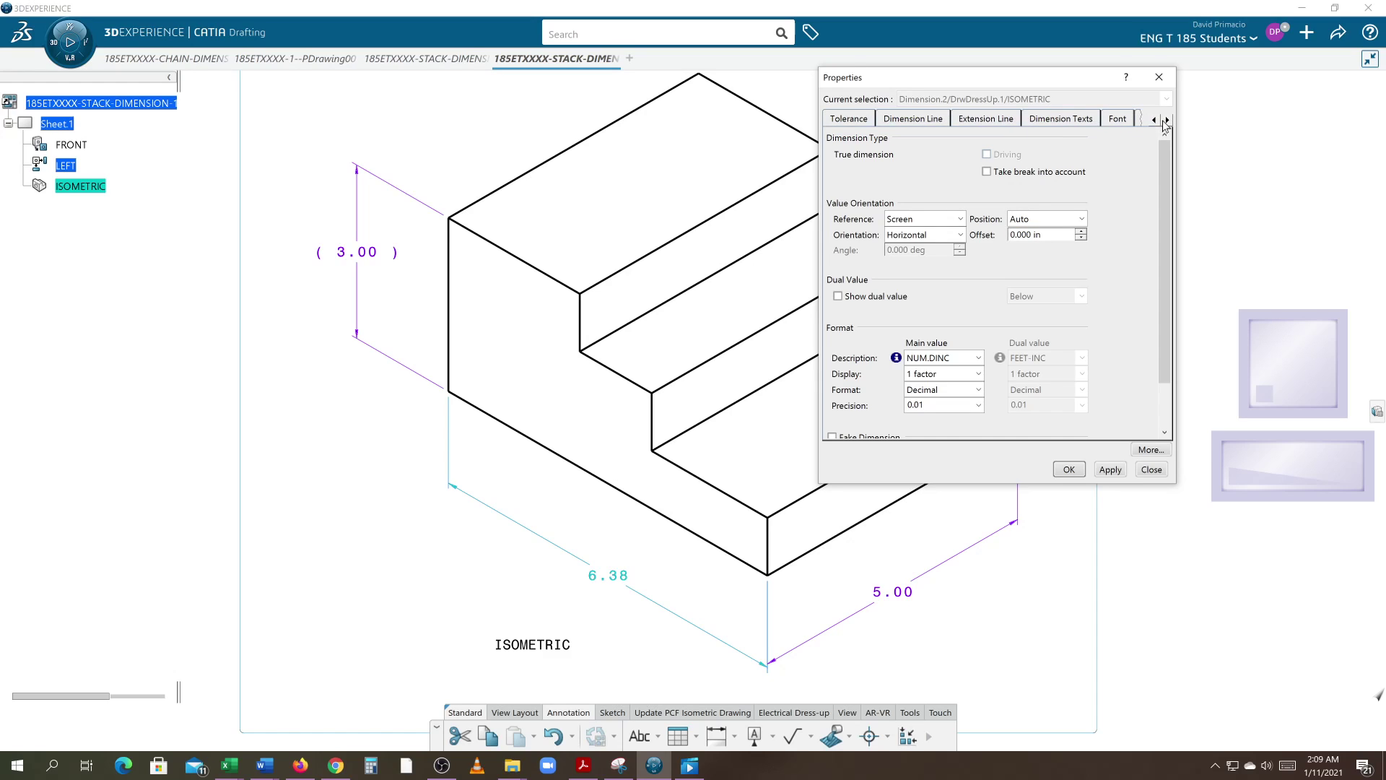
{"action": "left_click", "coordinate": [1088, 124]}
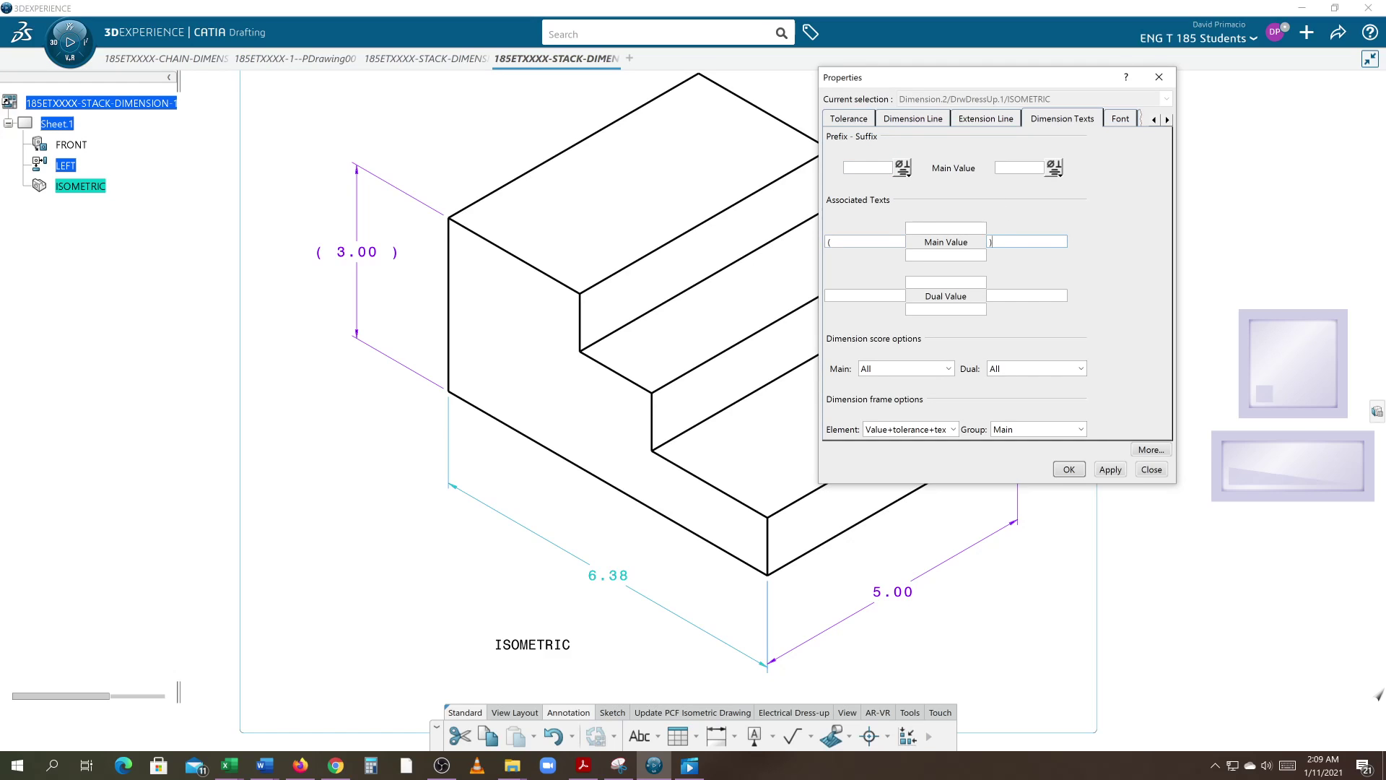
{"action": "left_click", "coordinate": [1068, 469]}
{"action": "left_click", "coordinate": [675, 642]}
{"action": "scroll", "coordinate": [670, 578], "scroll_direction": "down", "scroll_amount": 2}
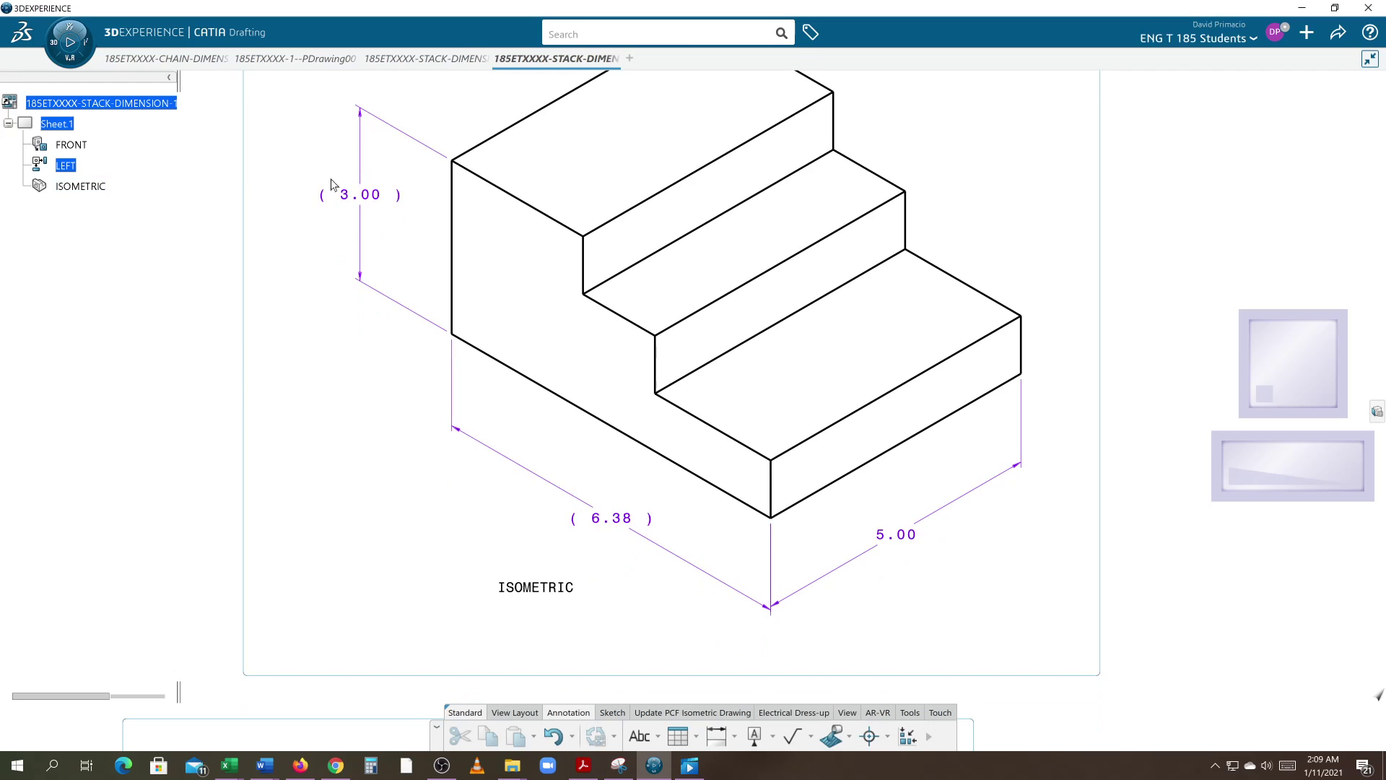
Insert the text REF after the 5.00 depth dimension value.
{"action": "scroll", "coordinate": [873, 544], "scroll_direction": "up", "scroll_amount": 5}
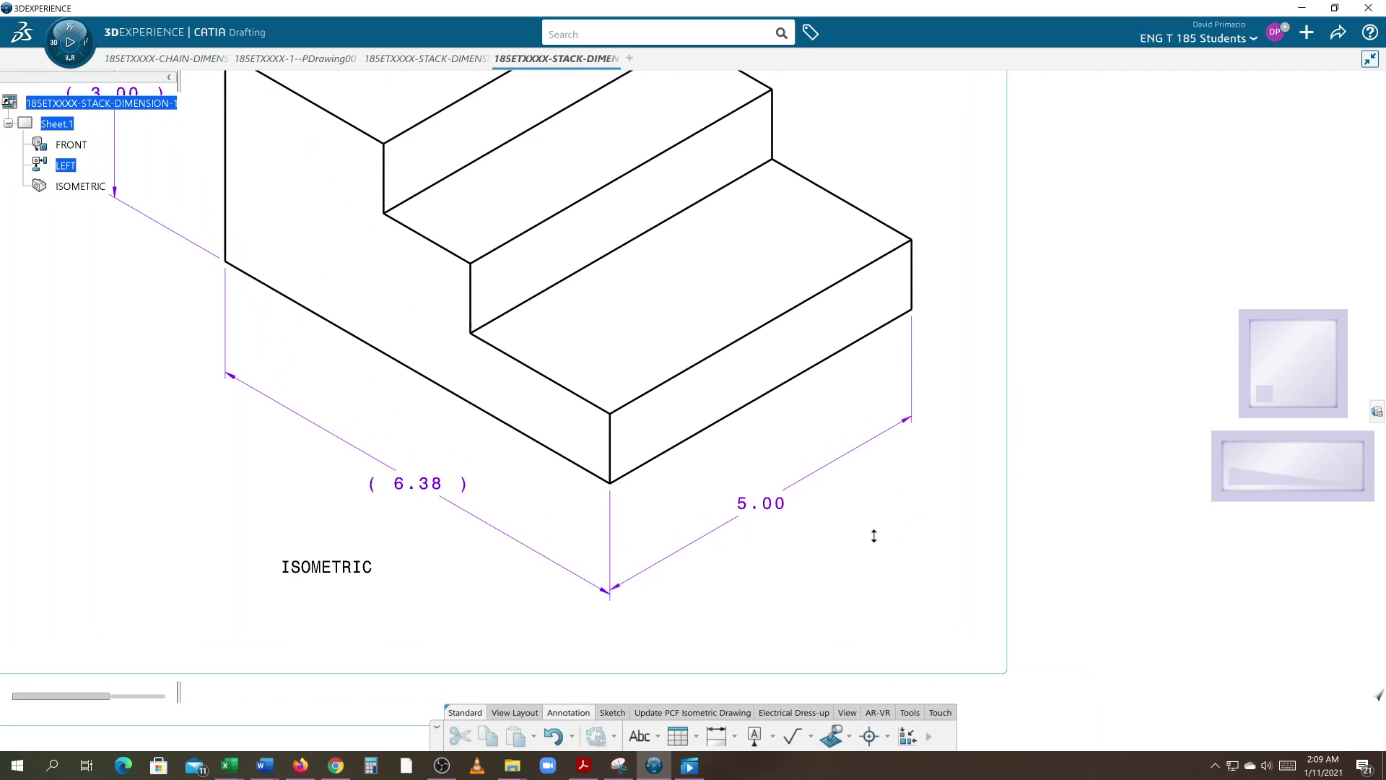
{"action": "left_click", "coordinate": [913, 513]}
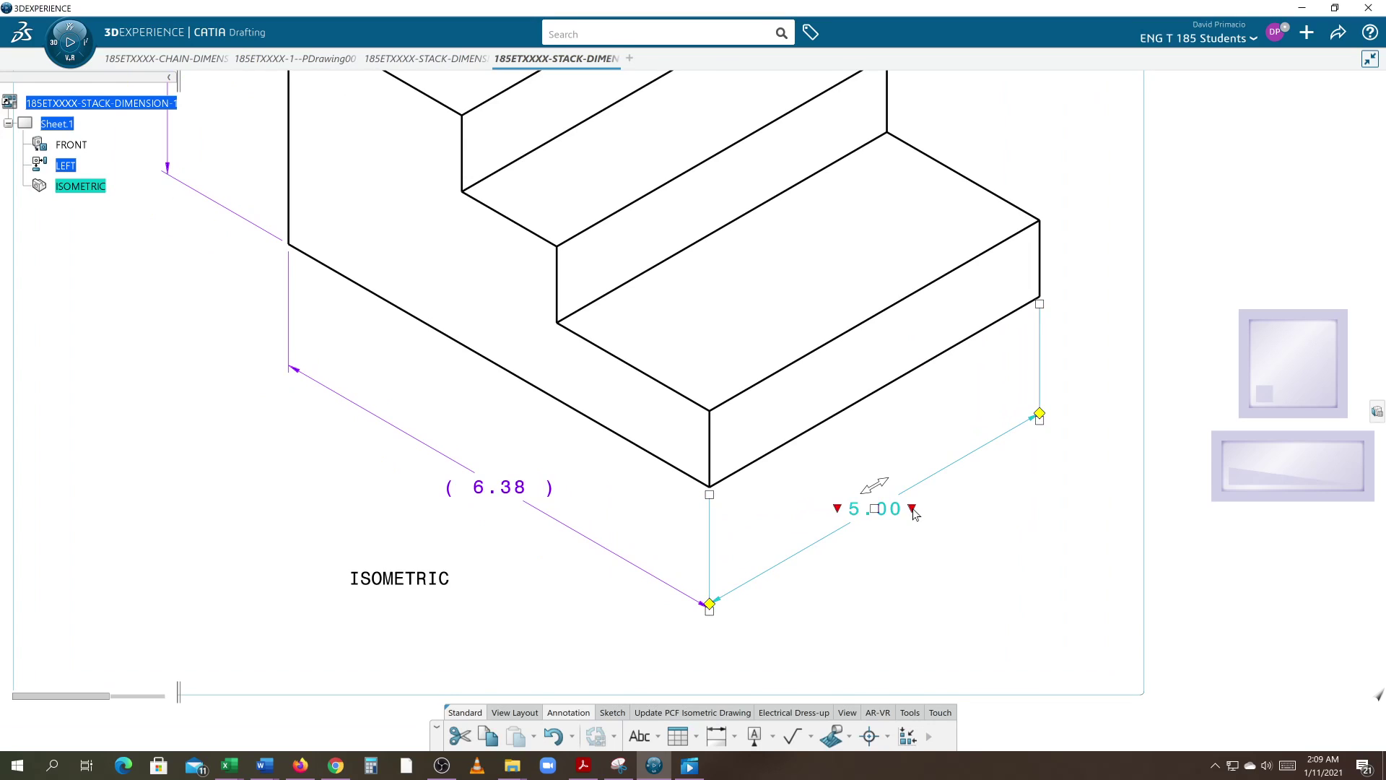
{"action": "left_click", "coordinate": [913, 510]}
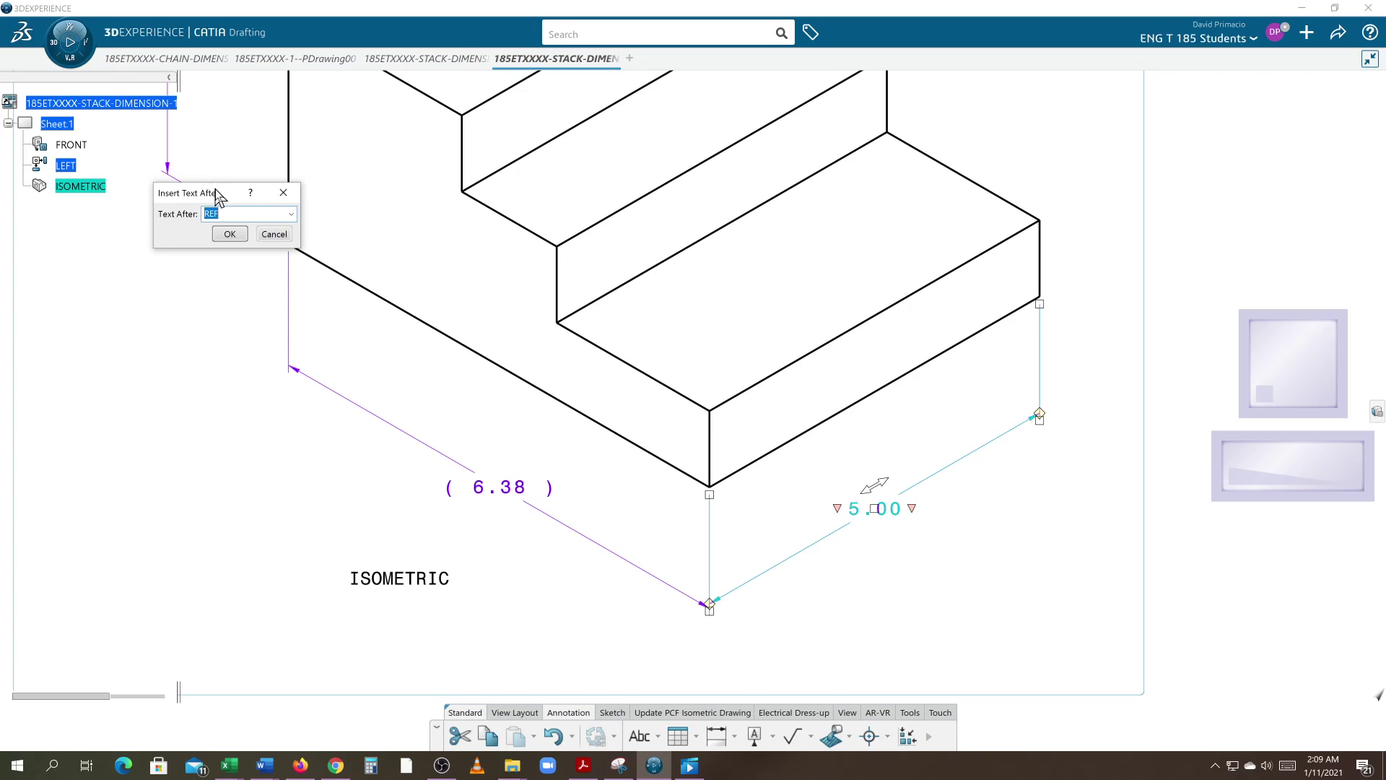
{"action": "left_click_drag", "start_coordinate": [211, 190], "coordinate": [977, 418]}
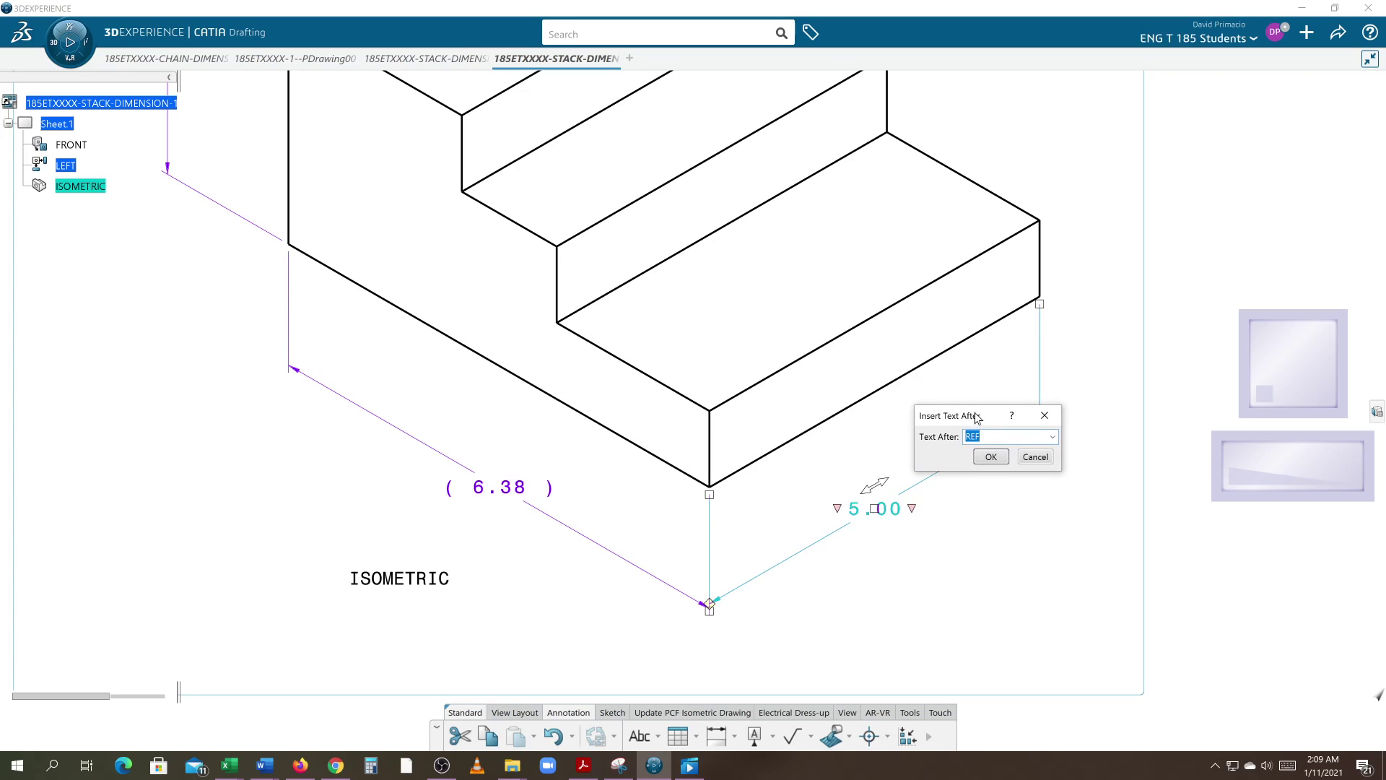
{"action": "left_click", "coordinate": [991, 457]}
{"action": "left_click", "coordinate": [937, 541]}
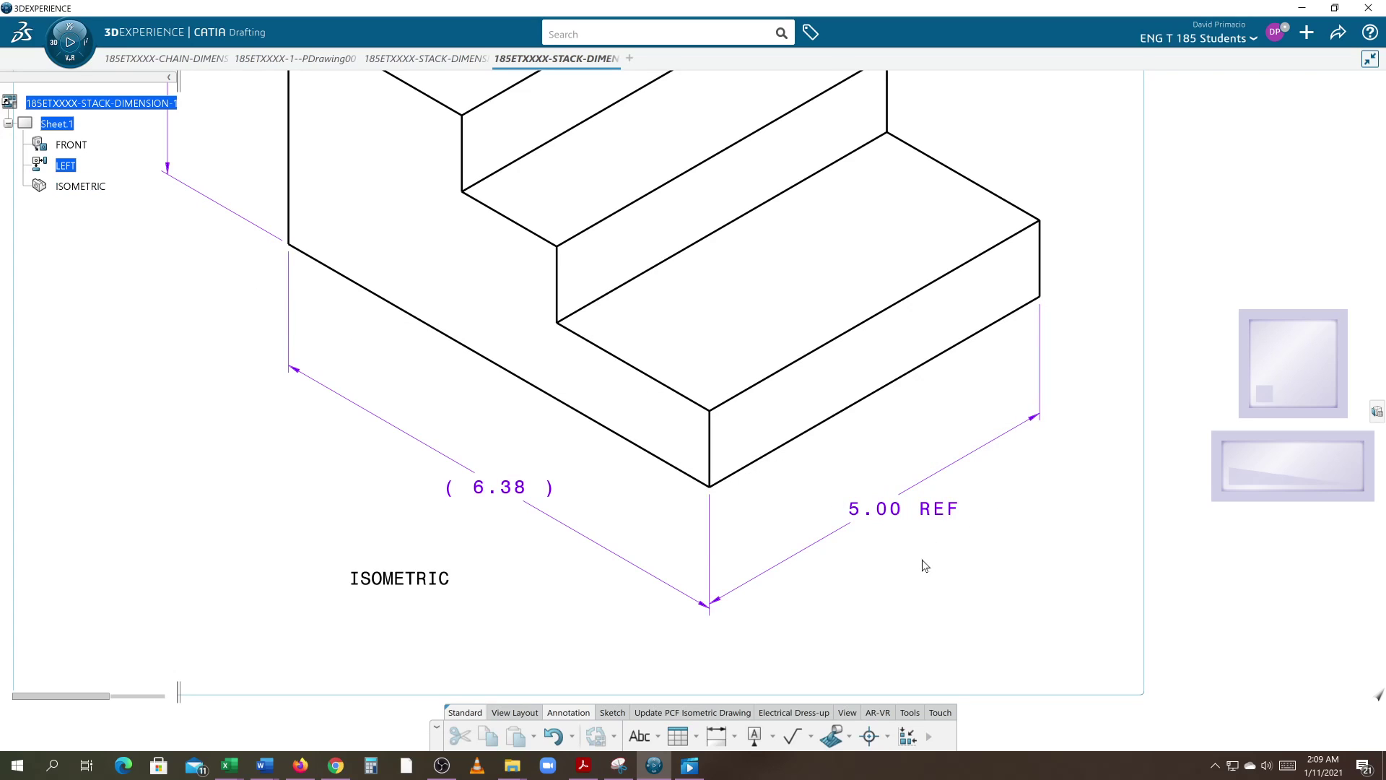
{"action": "mouse_move", "coordinate": [876, 556]}
{"action": "middle_mouse_down"}
{"action": "mouse_move", "coordinate": [942, 530]}
{"action": "mouse_move", "coordinate": [940, 551]}
{"action": "mouse_move", "coordinate": [854, 551]}
{"action": "mouse_move", "coordinate": [885, 584]}
{"action": "mouse_move", "coordinate": [891, 561]}
{"action": "mouse_move", "coordinate": [895, 578]}
{"action": "middle_mouse_up"}
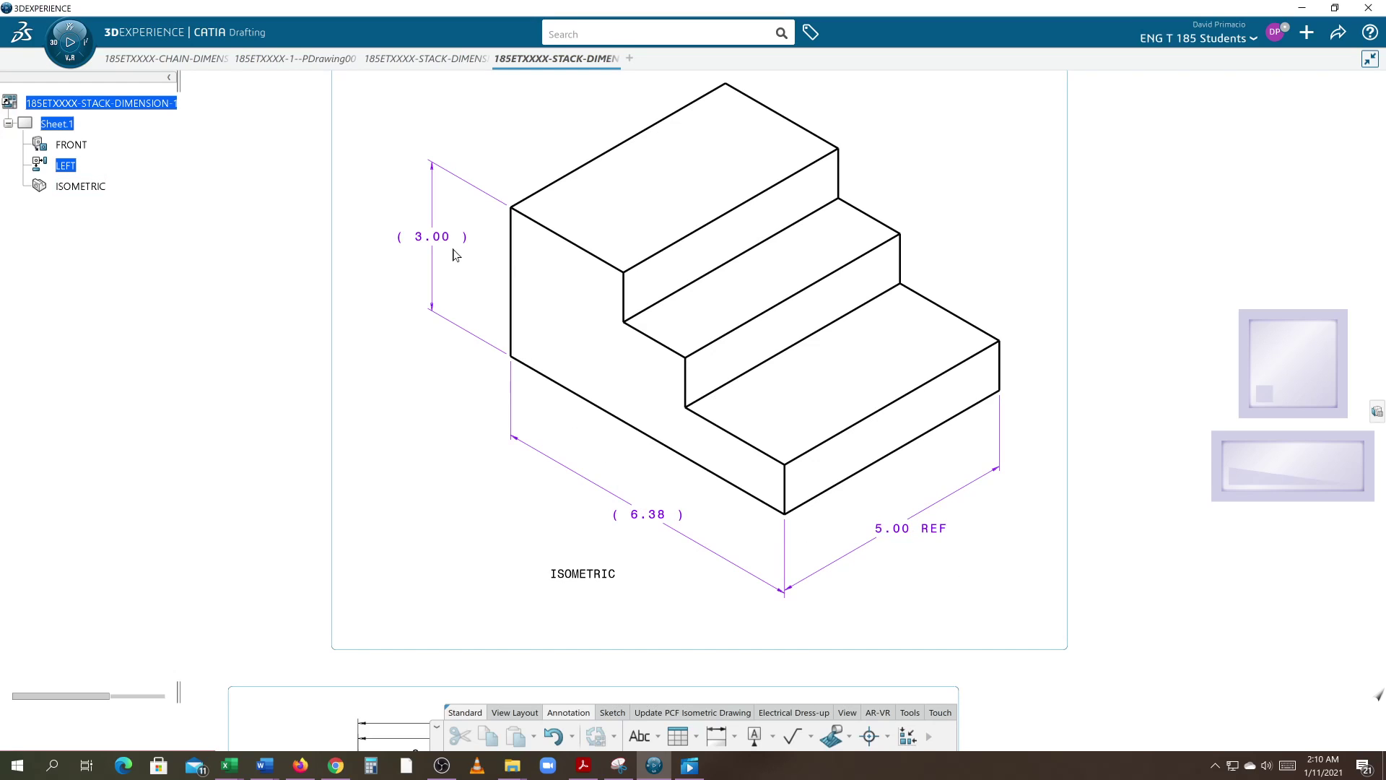
Zoom into the dimensioned isometric view and slide the ISOMETRIC label a little left beneath it.
{"action": "mouse_move", "coordinate": [815, 538]}
{"action": "middle_mouse_down"}
{"action": "mouse_move", "coordinate": [805, 566]}
{"action": "mouse_move", "coordinate": [874, 568]}
{"action": "middle_mouse_up"}
{"action": "scroll", "coordinate": [873, 568], "scroll_direction": "up", "scroll_amount": 3}
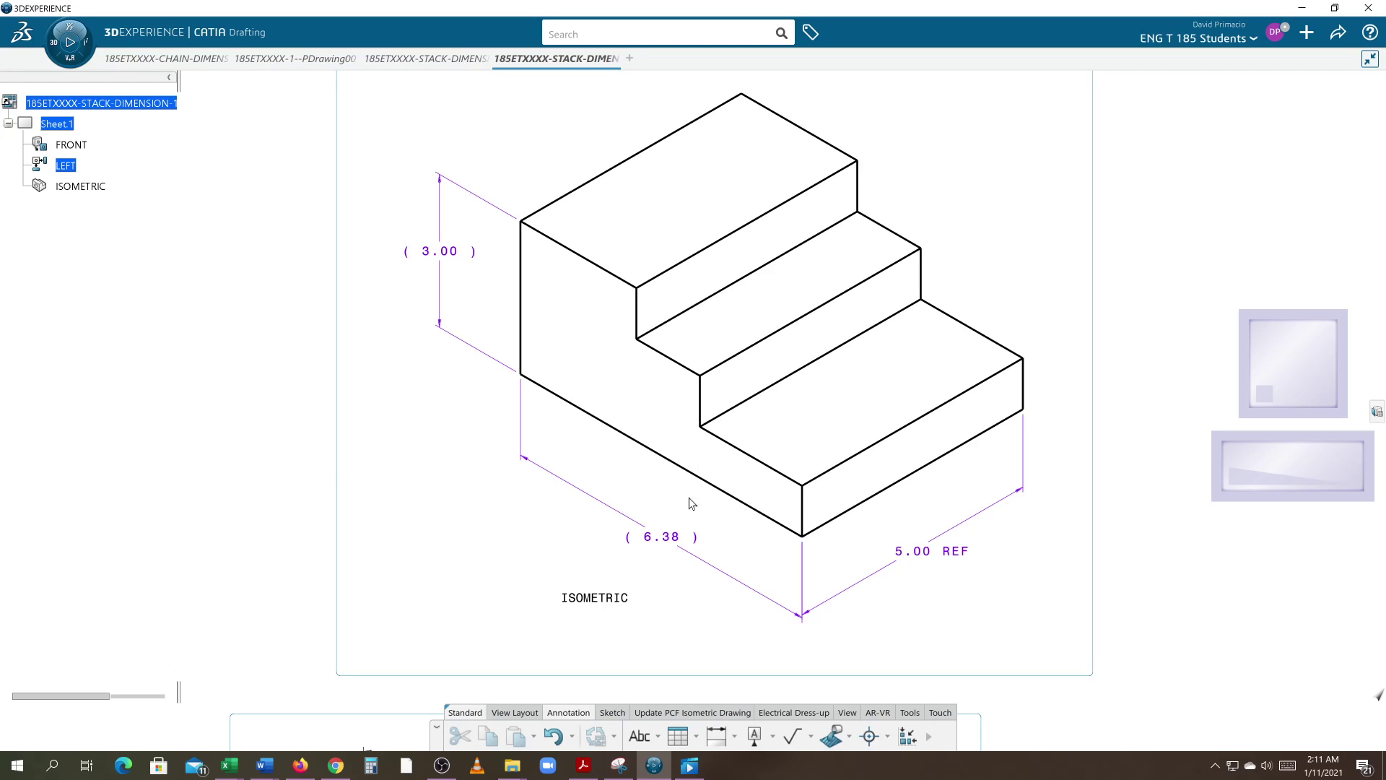
{"action": "scroll", "coordinate": [751, 581], "scroll_direction": "down", "scroll_amount": 3}
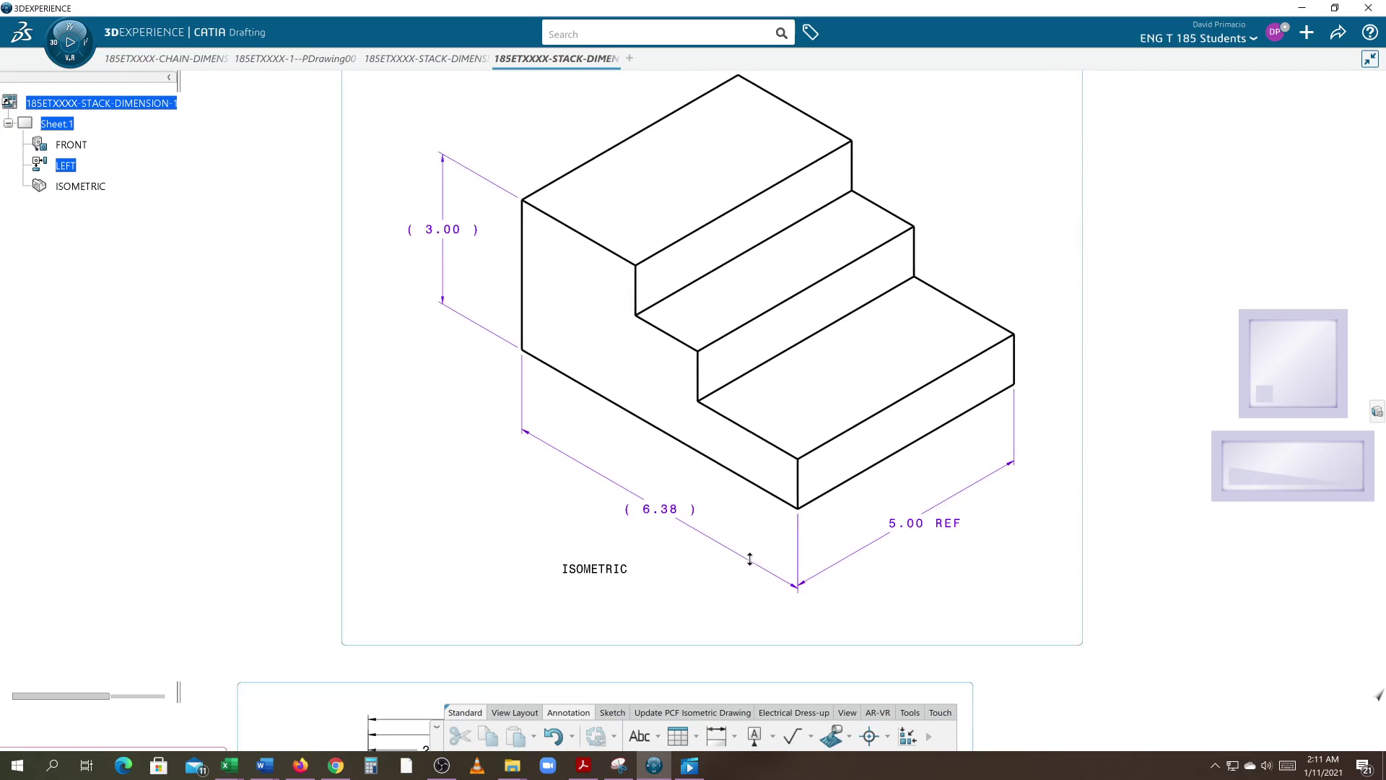
{"action": "scroll", "coordinate": [748, 565], "scroll_direction": "up", "scroll_amount": 3}
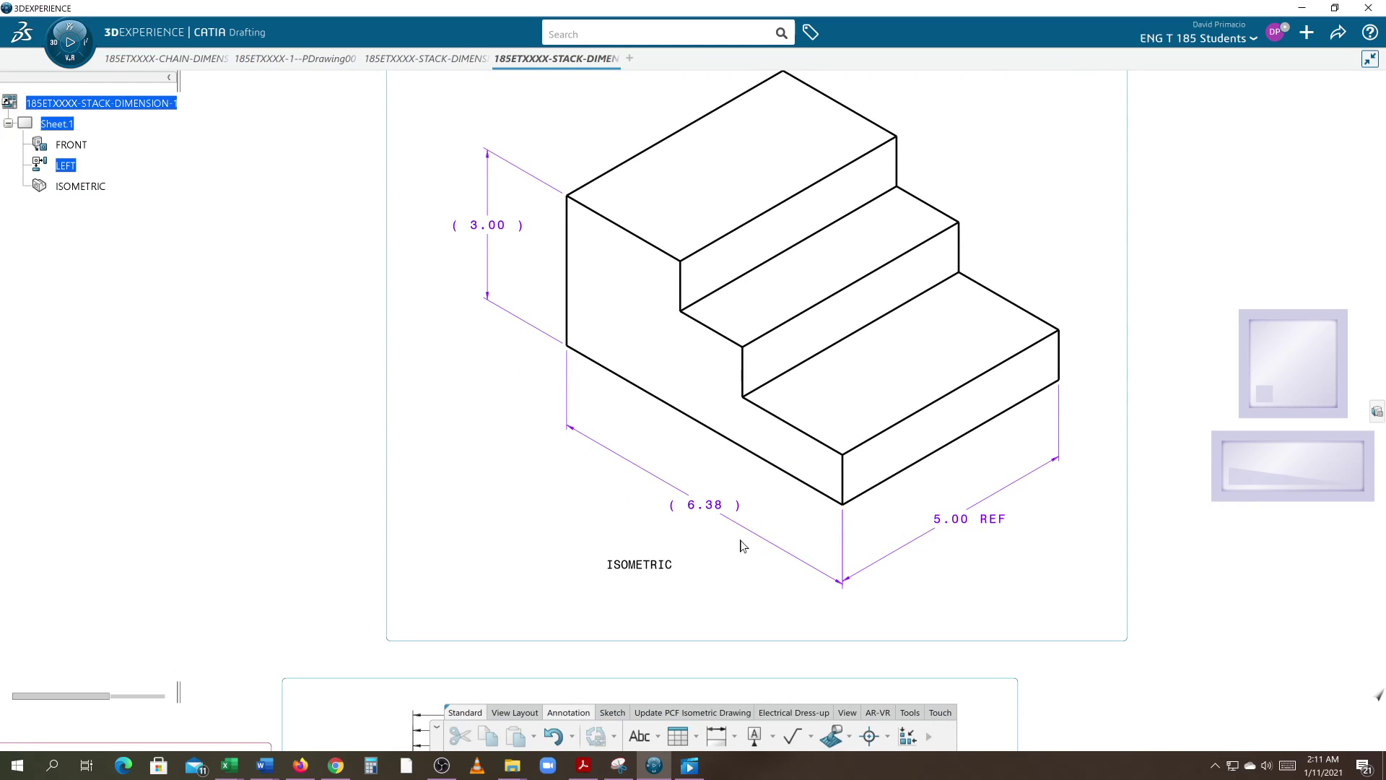
{"action": "scroll", "coordinate": [754, 550], "scroll_direction": "up", "scroll_amount": 3}
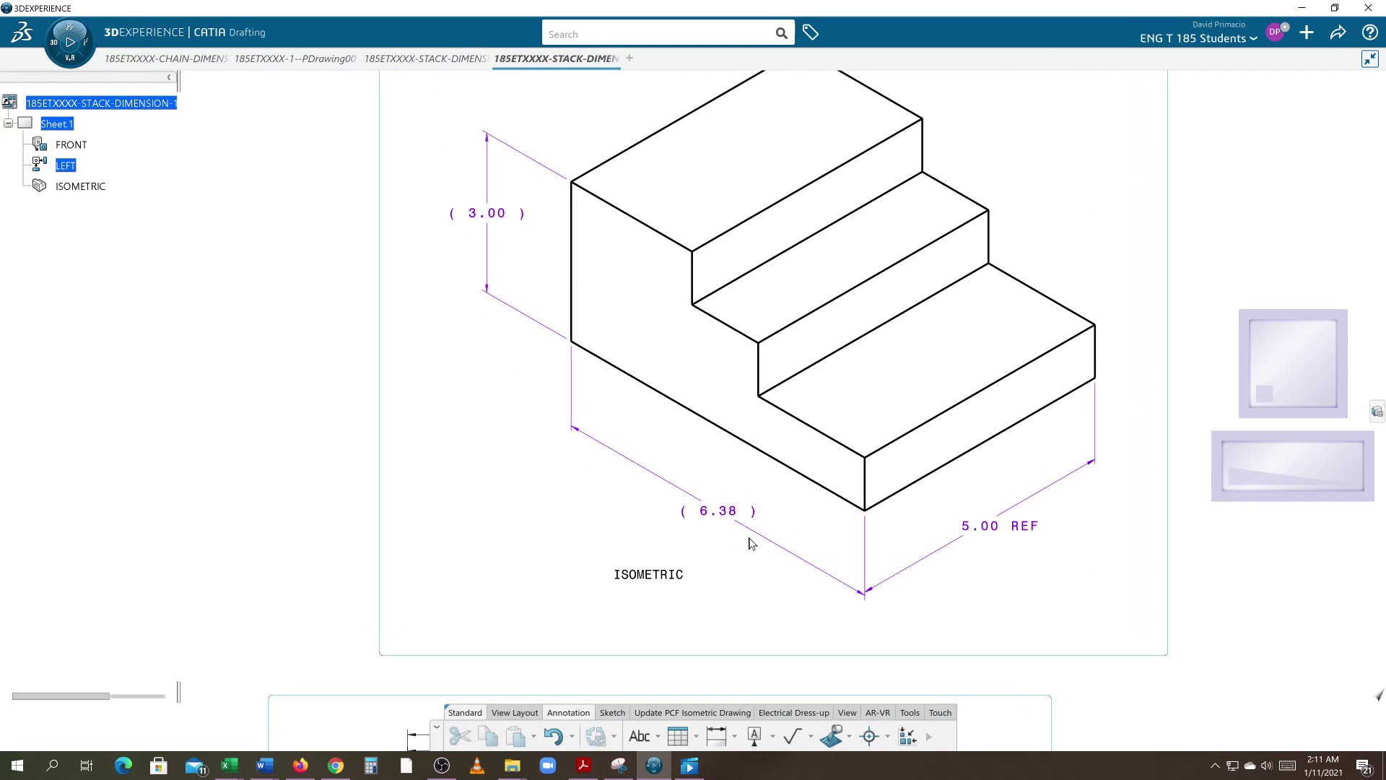
{"action": "left_click_drag", "start_coordinate": [649, 583], "coordinate": [590, 584]}
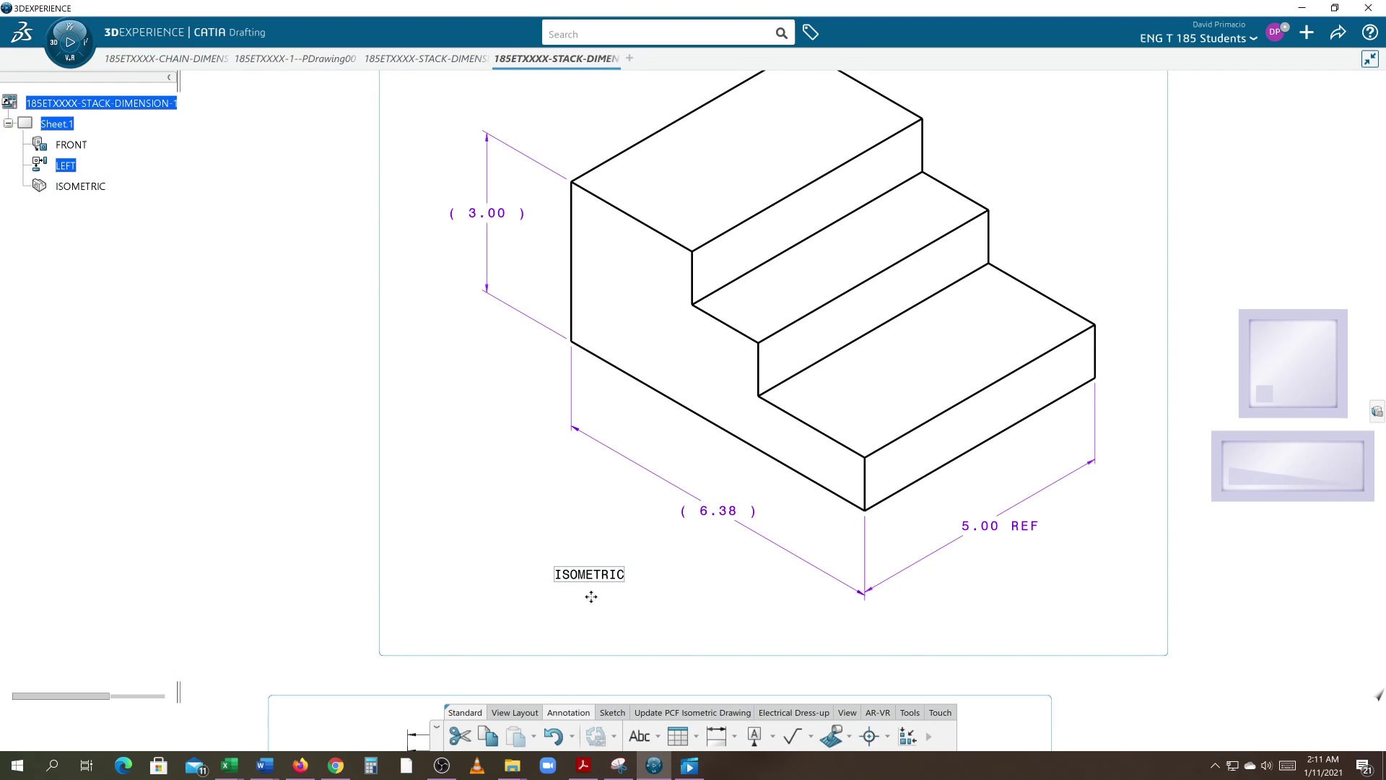
{"action": "middle_click_drag", "start_coordinate": [606, 610], "coordinate": [595, 587]}
{"action": "mouse_move", "coordinate": [577, 553]}
{"action": "left_mouse_down"}
{"action": "mouse_move", "coordinate": [598, 562]}
{"action": "mouse_move", "coordinate": [693, 500]}
{"action": "mouse_move", "coordinate": [688, 311]}
{"action": "mouse_move", "coordinate": [665, 543]}
{"action": "mouse_move", "coordinate": [587, 562]}
{"action": "left_mouse_up"}
Edit the ISOMETRIC label so its first line reads '-xxxx ISOMETRIC VIEW'.
{"action": "double_click", "coordinate": [587, 562]}
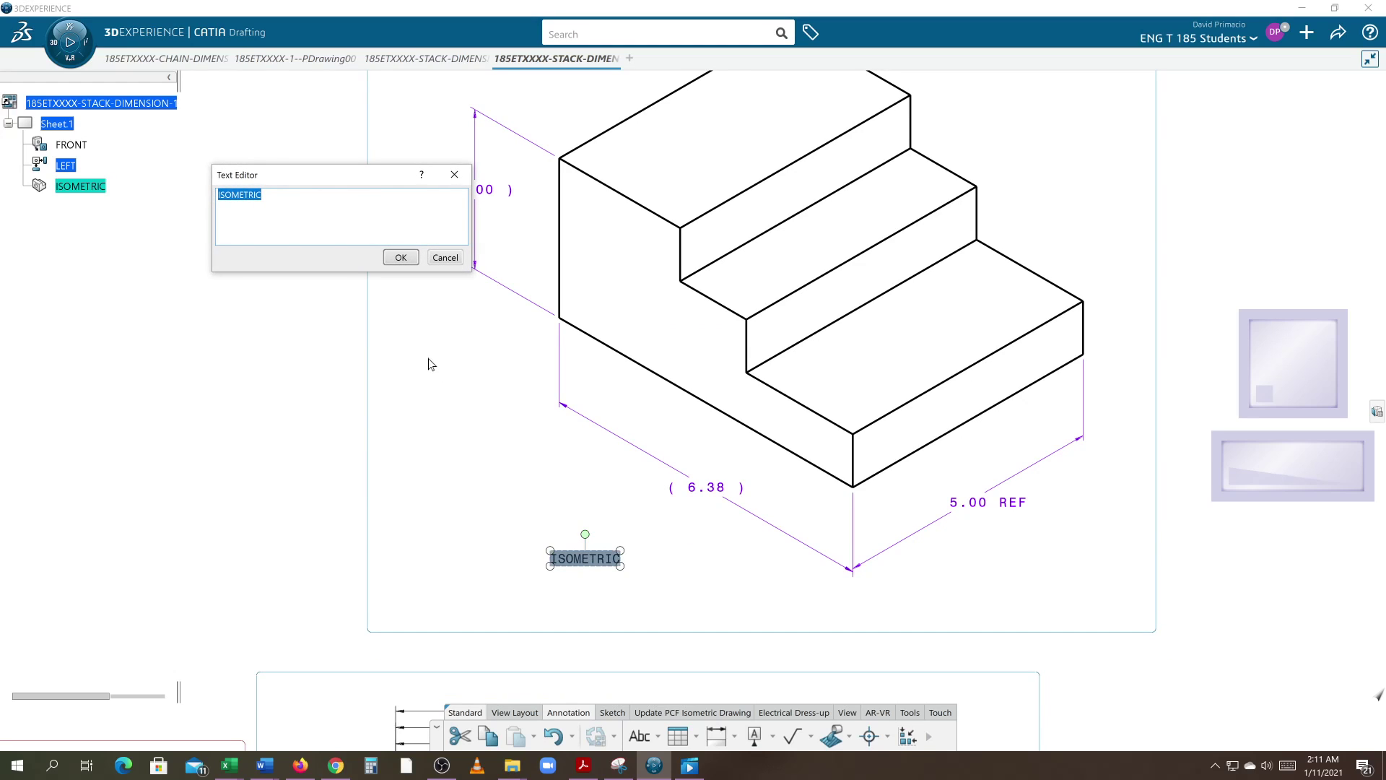
{"action": "key", "text": "Home"}
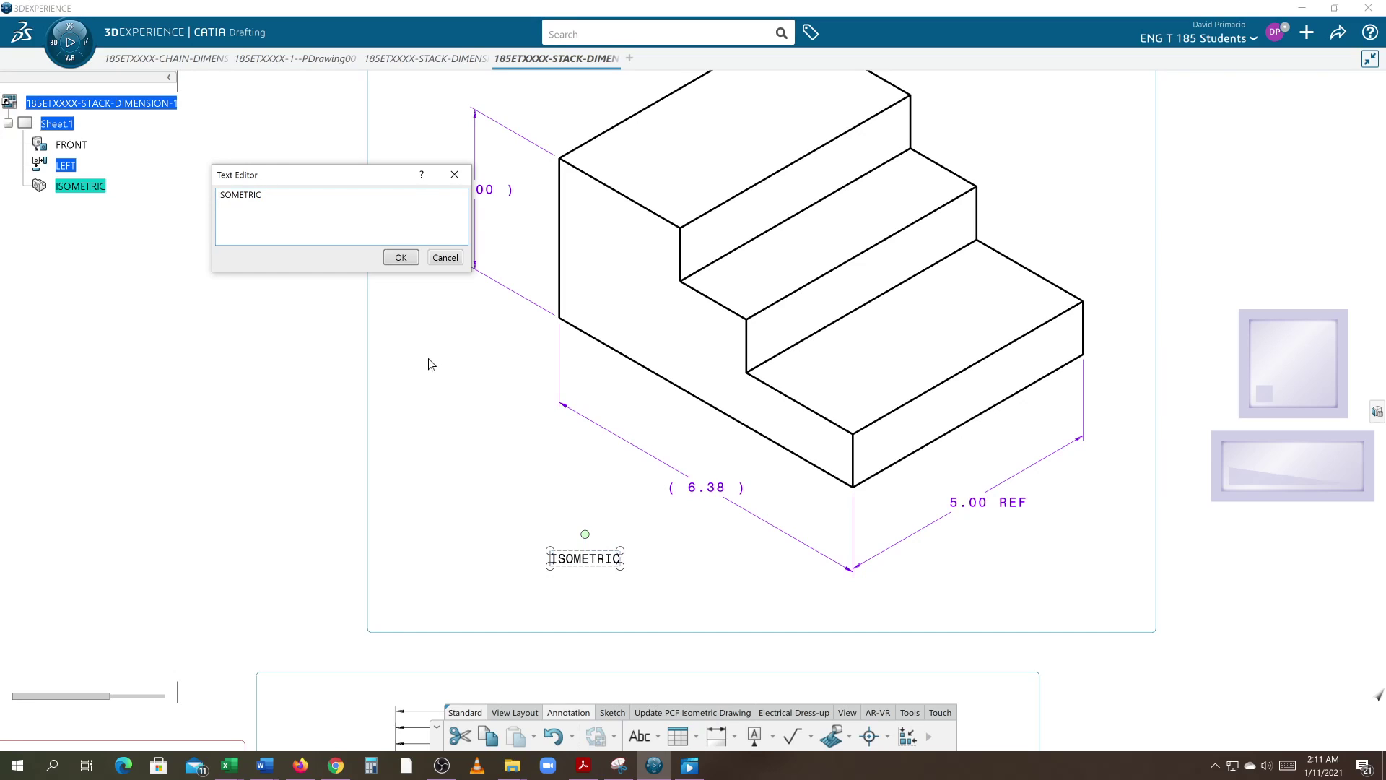
{"action": "type", "text": "-"}
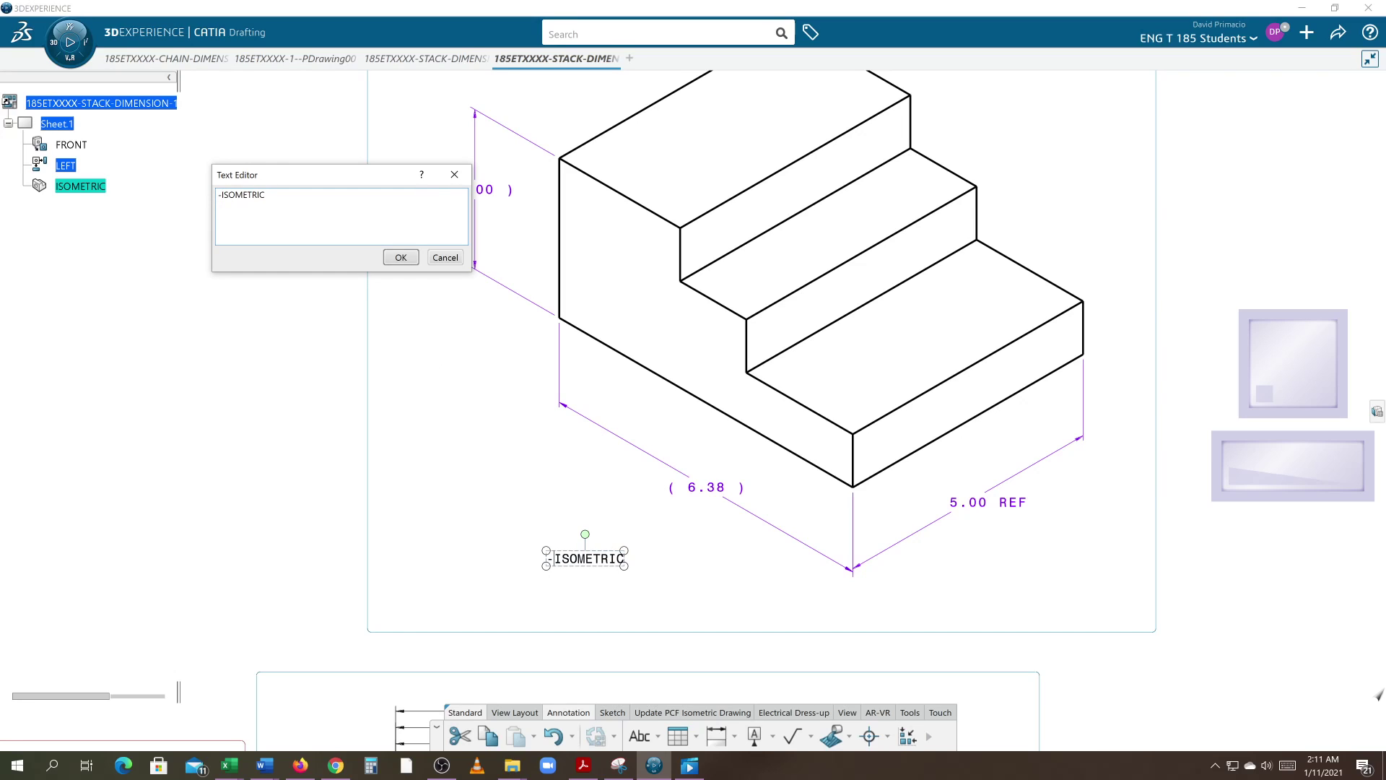
{"action": "type", "text": "xxxx"}
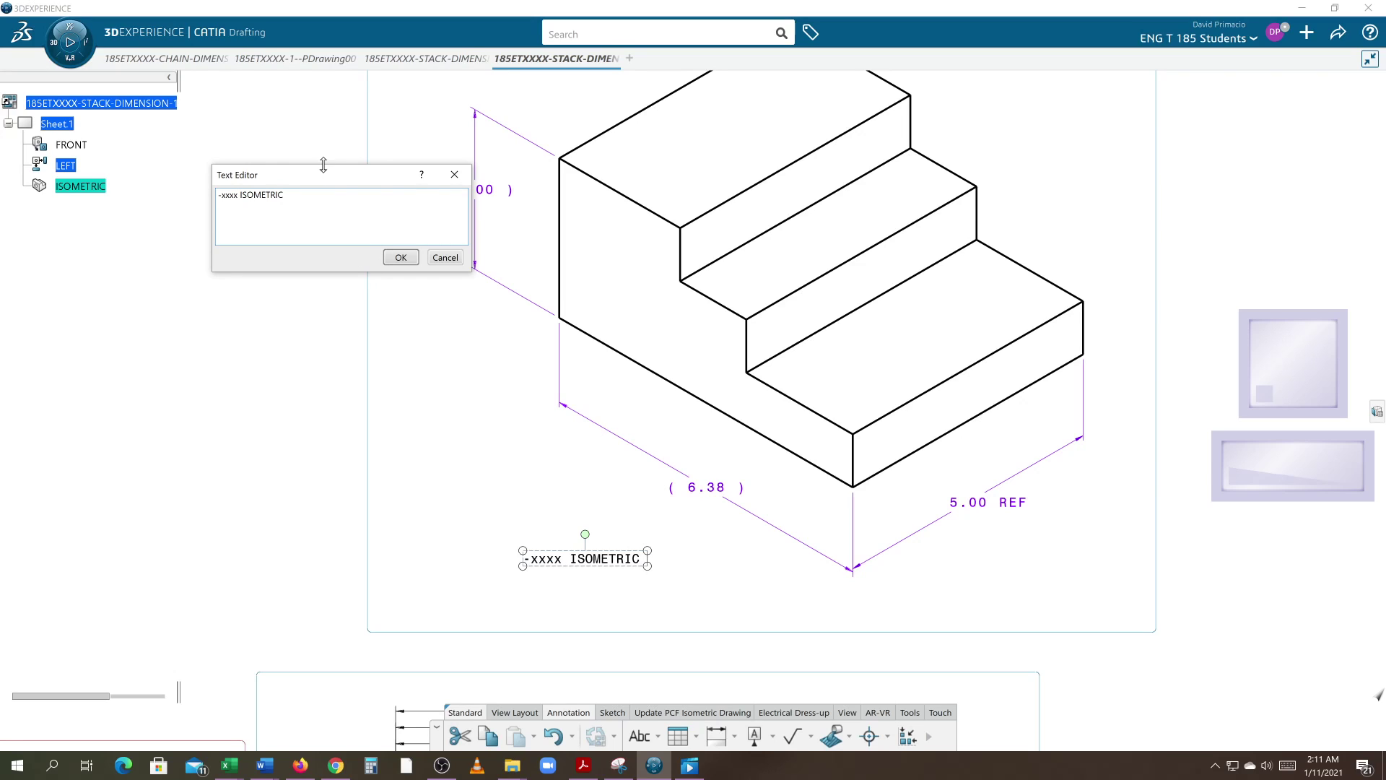
{"action": "type", "text": "VIEW"}
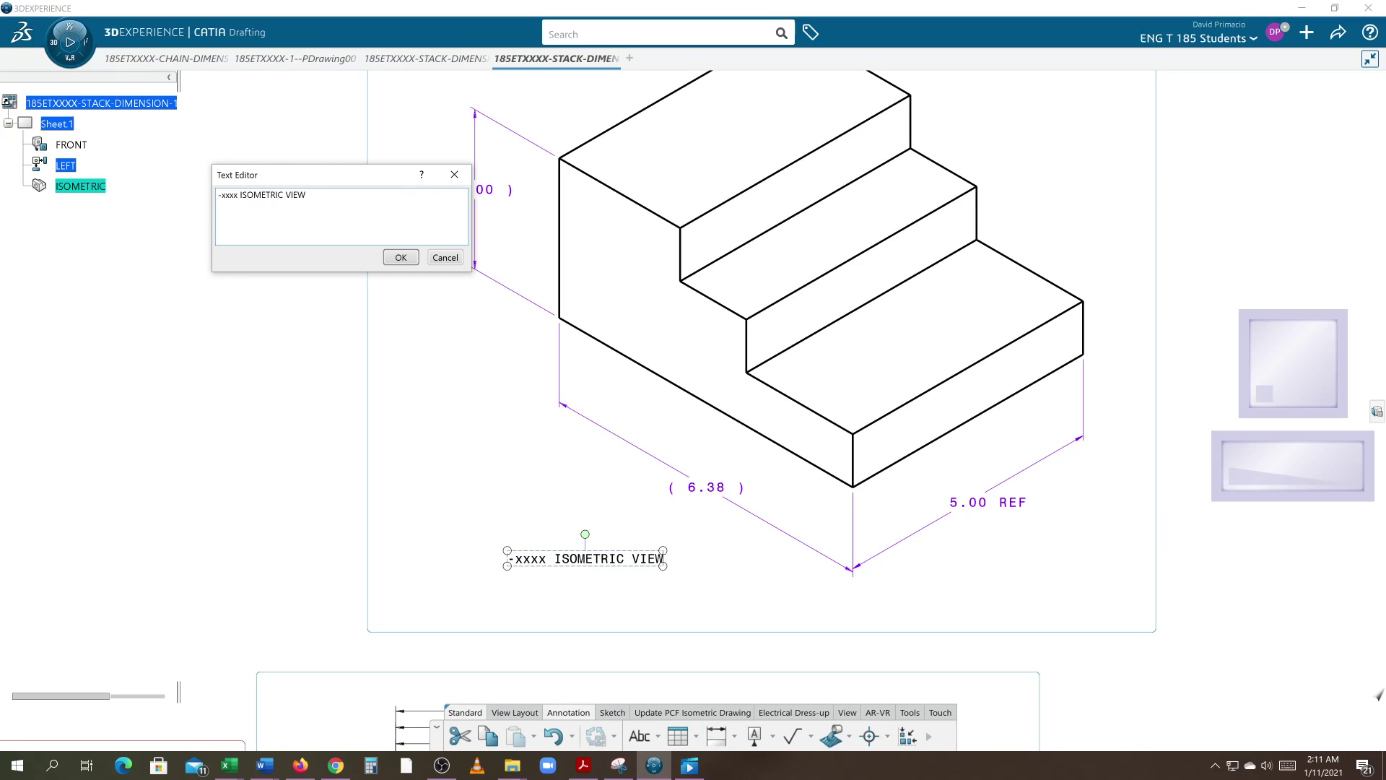
{"action": "key", "text": "Return"}
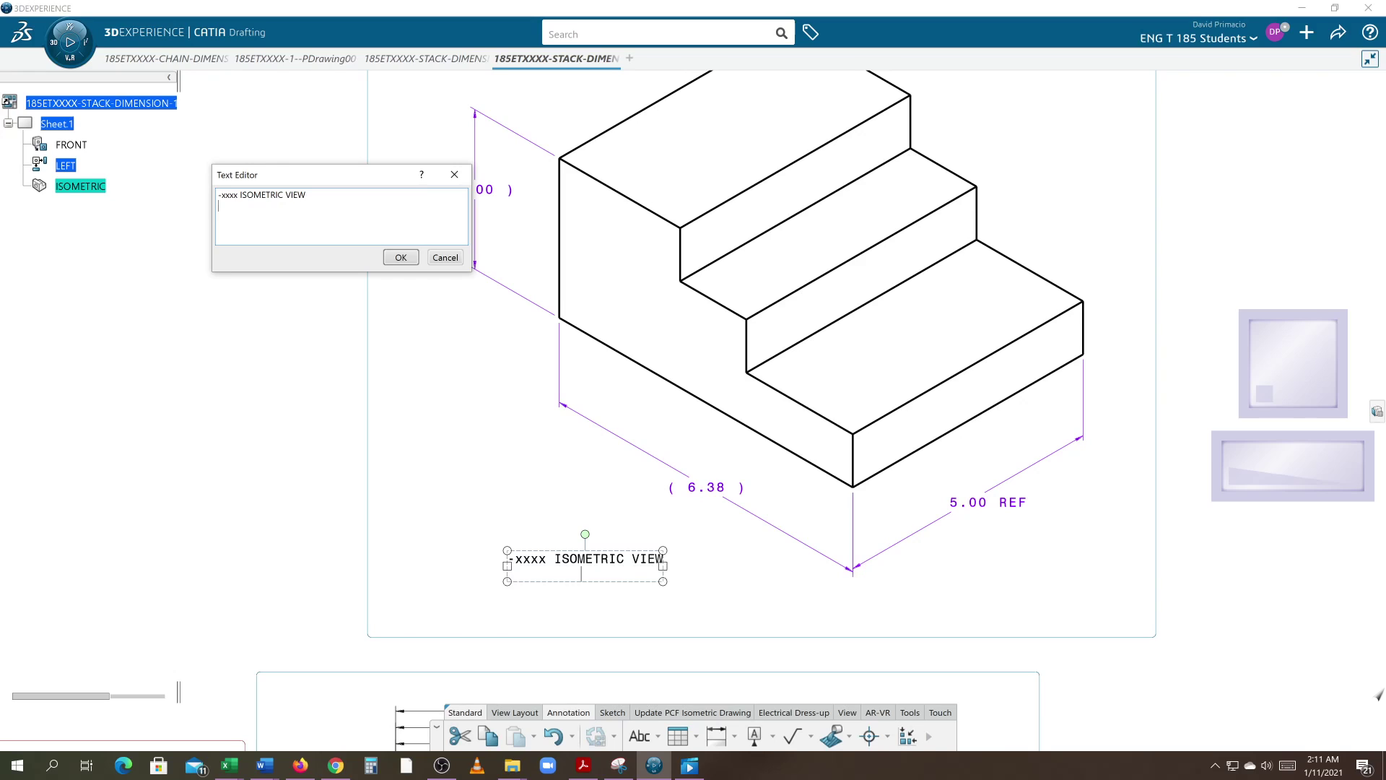
Add the second and third label lines 'ENGINGEERING REF ONLY' and 'SCALE NONE'.
{"action": "type", "text": "ENG"}
{"action": "key", "text": "BackSpace"}
{"action": "type", "text": "INGEERING REF "}
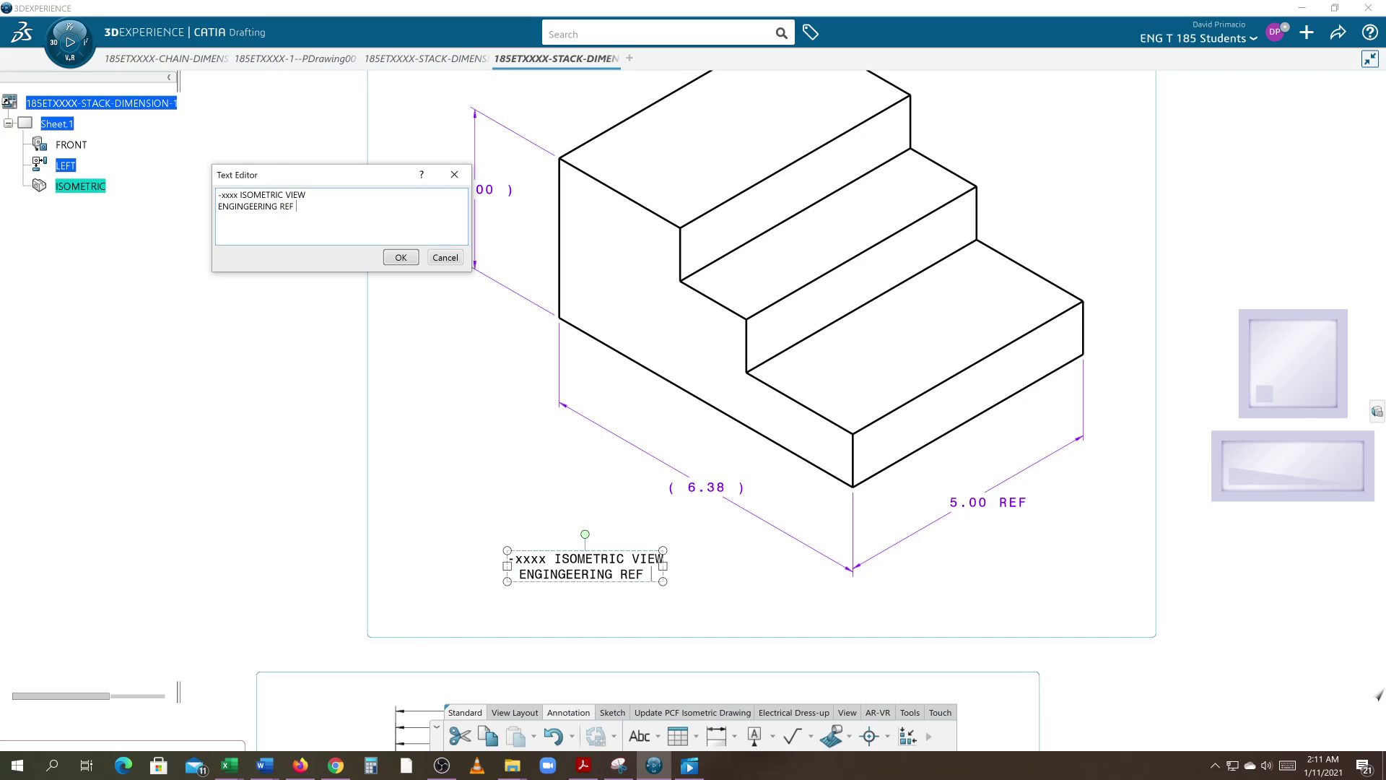
{"action": "type", "text": "ONLY"}
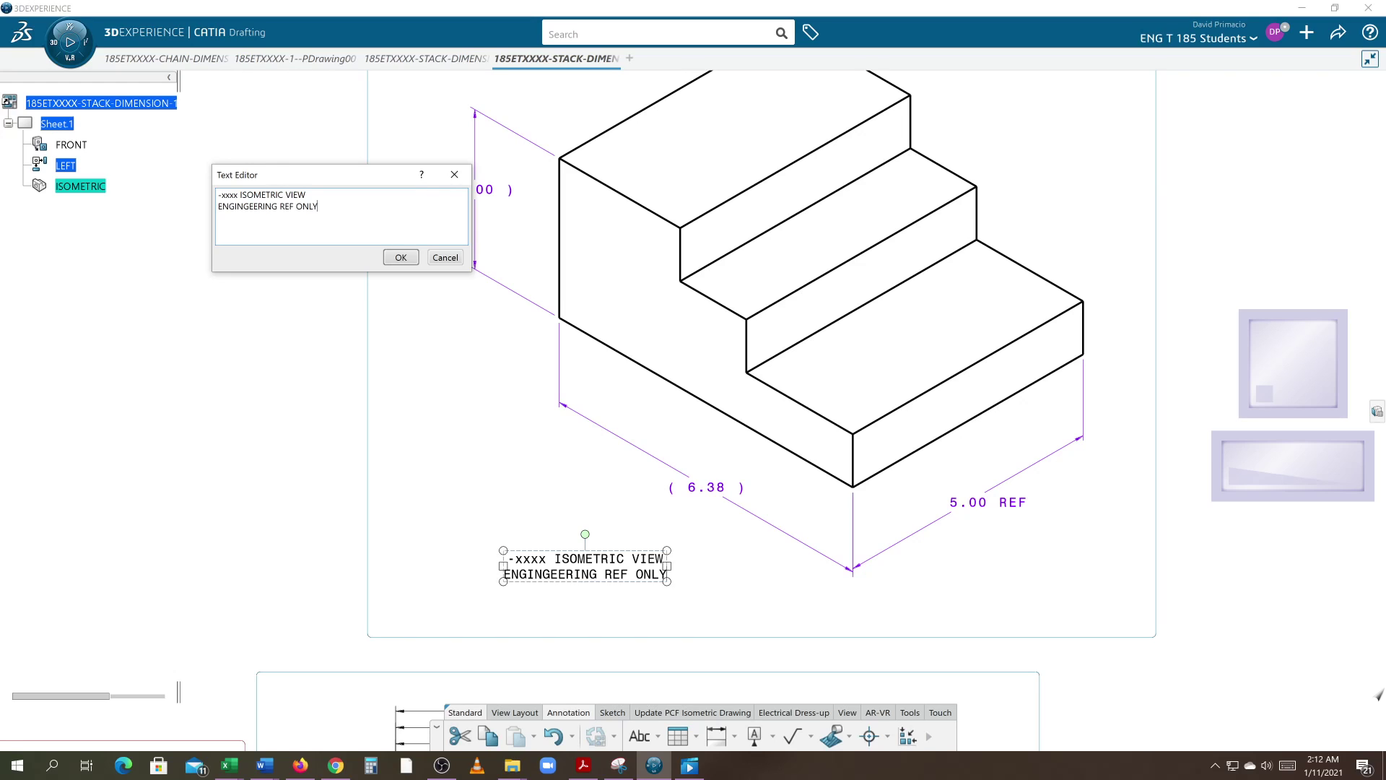
{"action": "key", "text": "Return"}
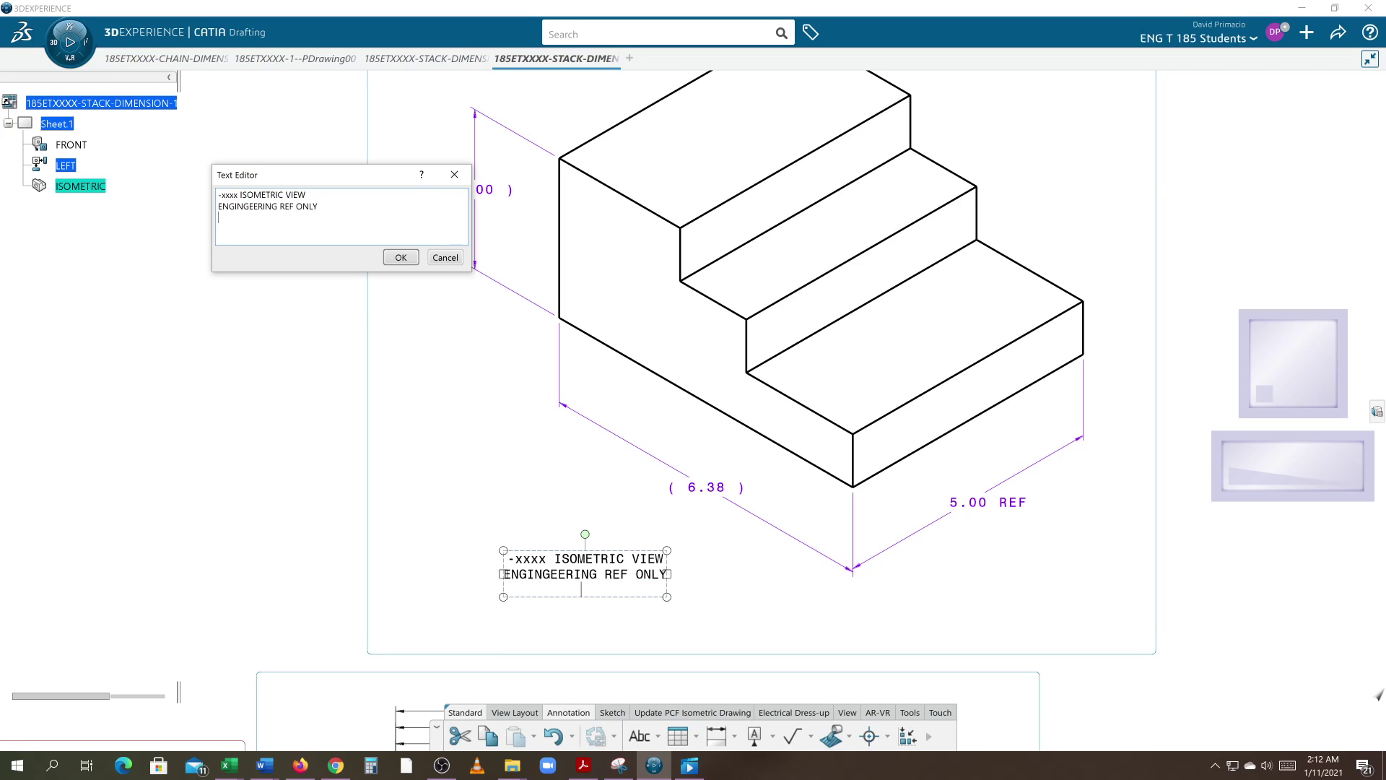
{"action": "type", "text": "S"}
{"action": "type", "text": "CLAE"}
{"action": "key", "text": "BackSpace"}
{"action": "key", "text": "BackSpace"}
{"action": "key", "text": "BackSpace"}
{"action": "type", "text": "ALE NOE"}
{"action": "key", "text": "BackSpace"}
{"action": "type", "text": "NE"}
Replace the -xxxx placeholder with -1 and select the whole first line.
{"action": "left_click_drag", "start_coordinate": [256, 195], "coordinate": [216, 195]}
{"action": "left_click", "coordinate": [269, 218]}
{"action": "double_click", "coordinate": [260, 194]}
{"action": "left_click", "coordinate": [284, 195]}
{"action": "left_click_drag", "start_coordinate": [240, 195], "coordinate": [217, 195]}
{"action": "left_click", "coordinate": [250, 218]}
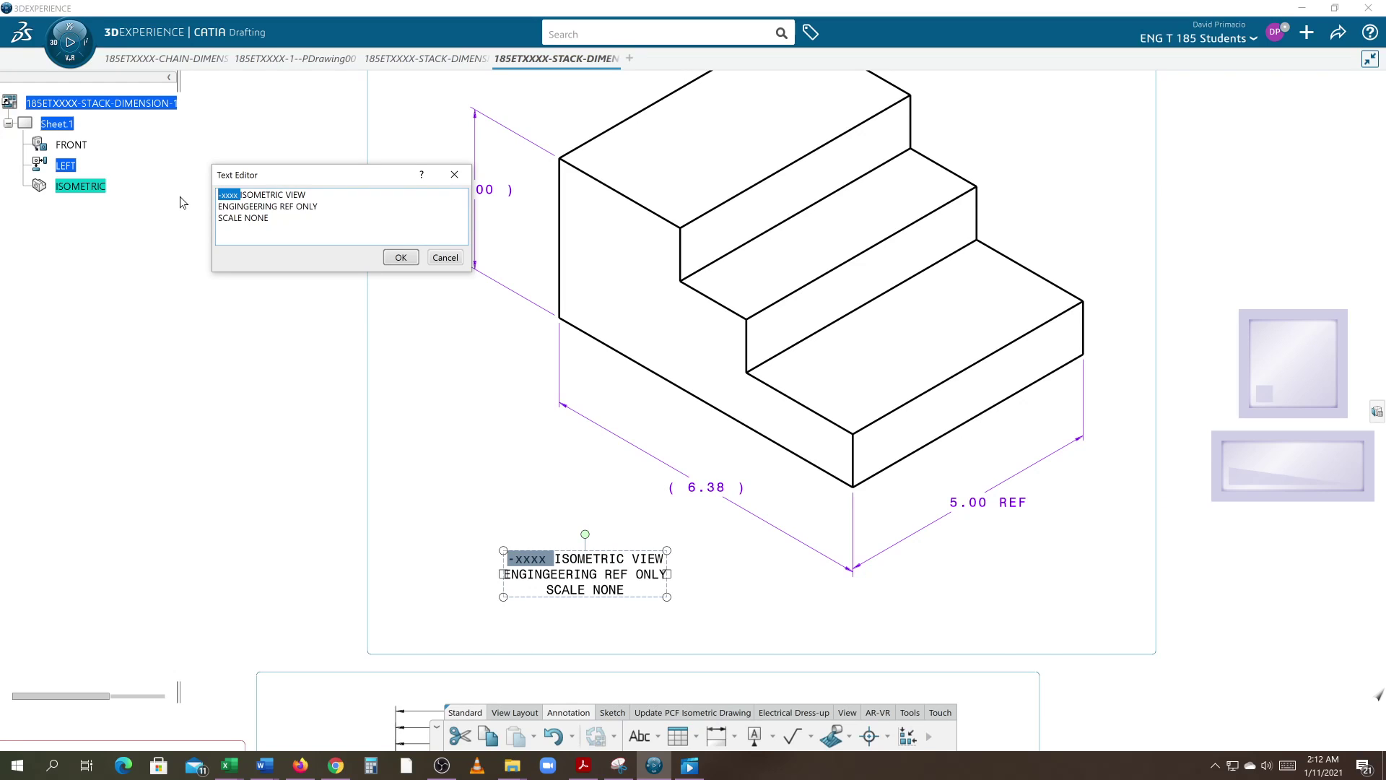
{"action": "type", "text": "-1"}
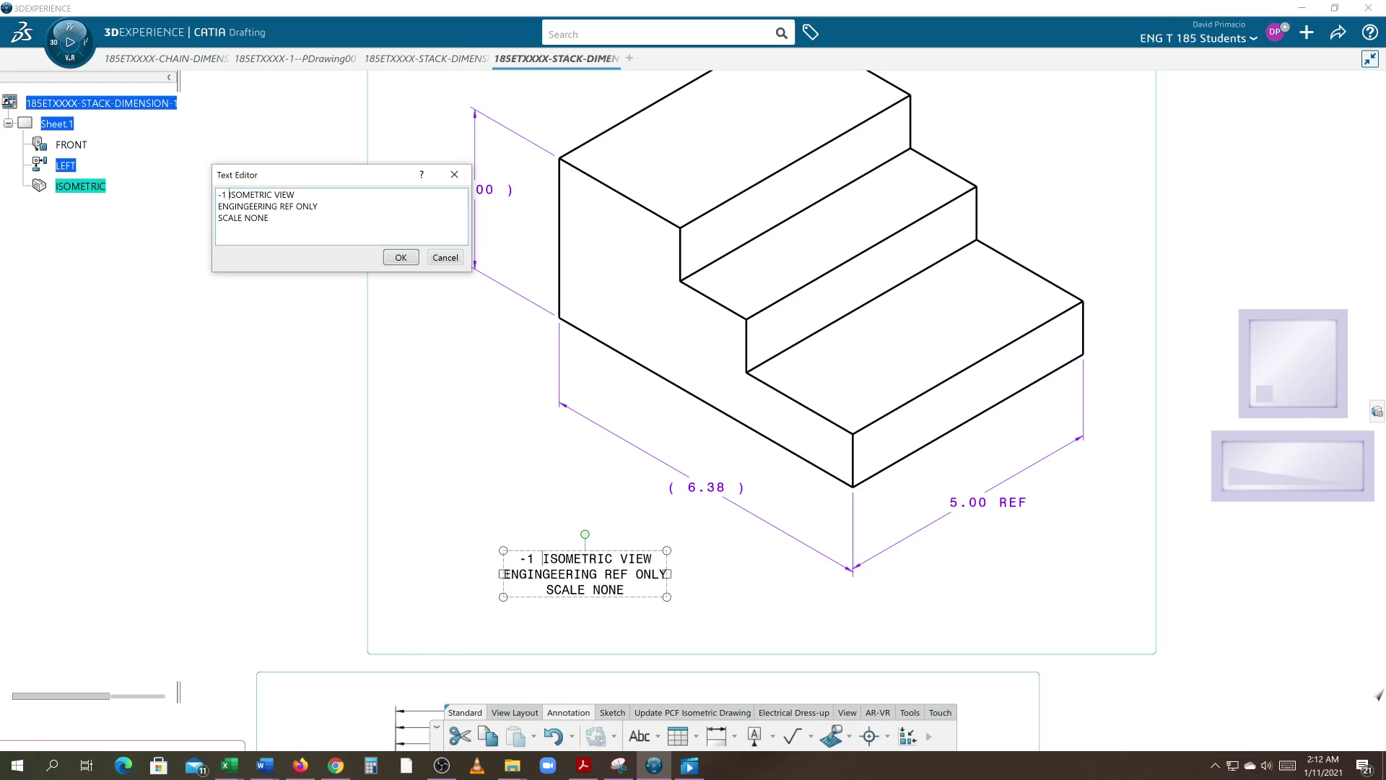
{"action": "key", "text": "shift+Left"}
{"action": "key", "text": "Right"}
{"action": "key", "text": "Home"}
{"action": "key", "text": "shift+End"}
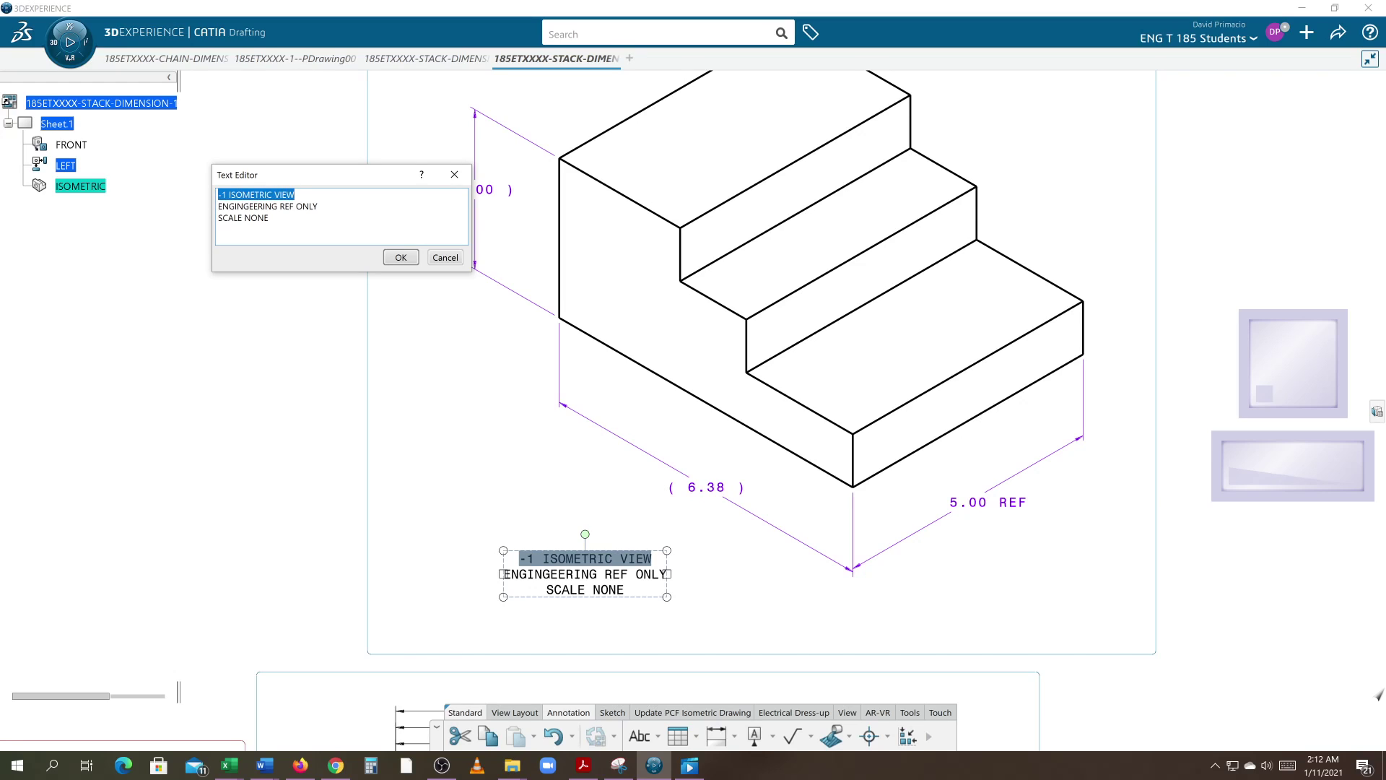
Set the first line '-1 ISOMETRIC VIEW' to a 0.276 in font size in Properties.
{"action": "right_click", "coordinate": [562, 564]}
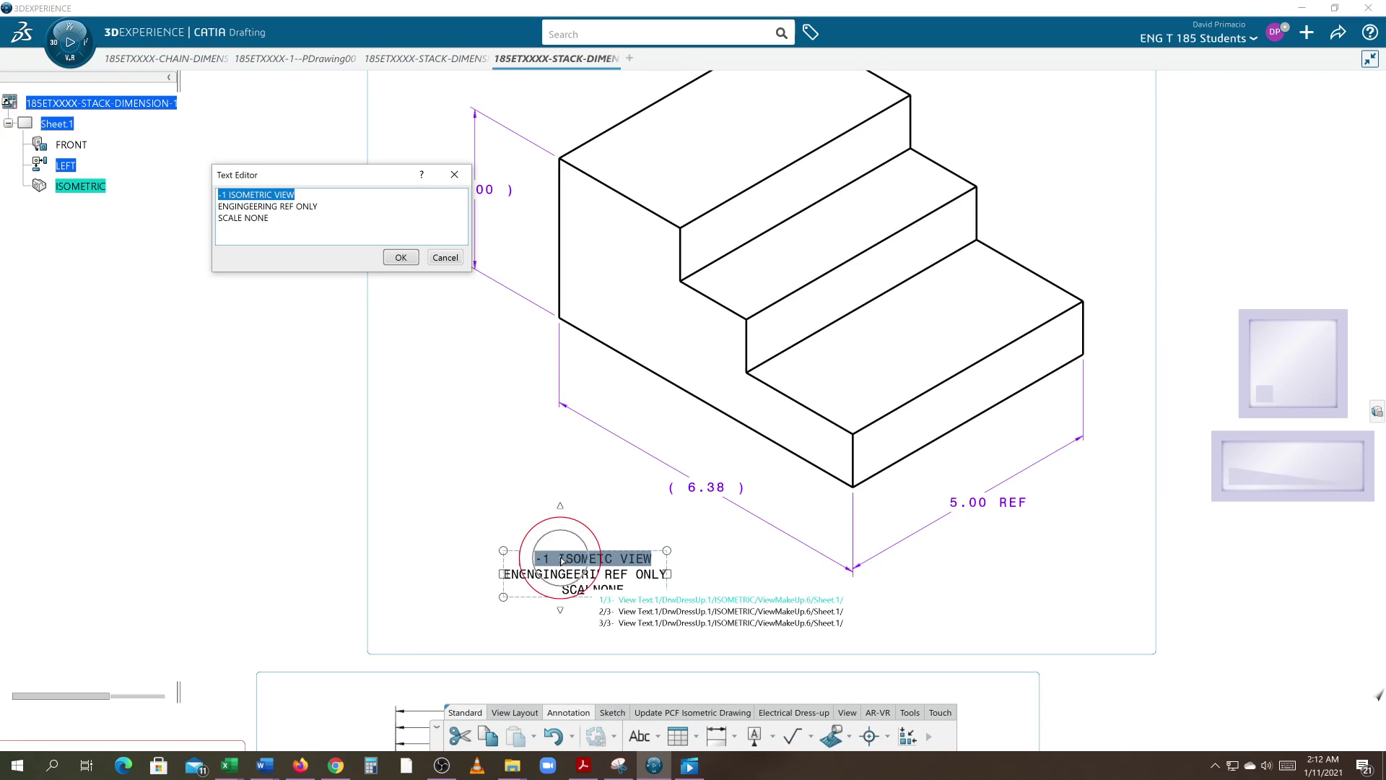
{"action": "left_click", "coordinate": [601, 623]}
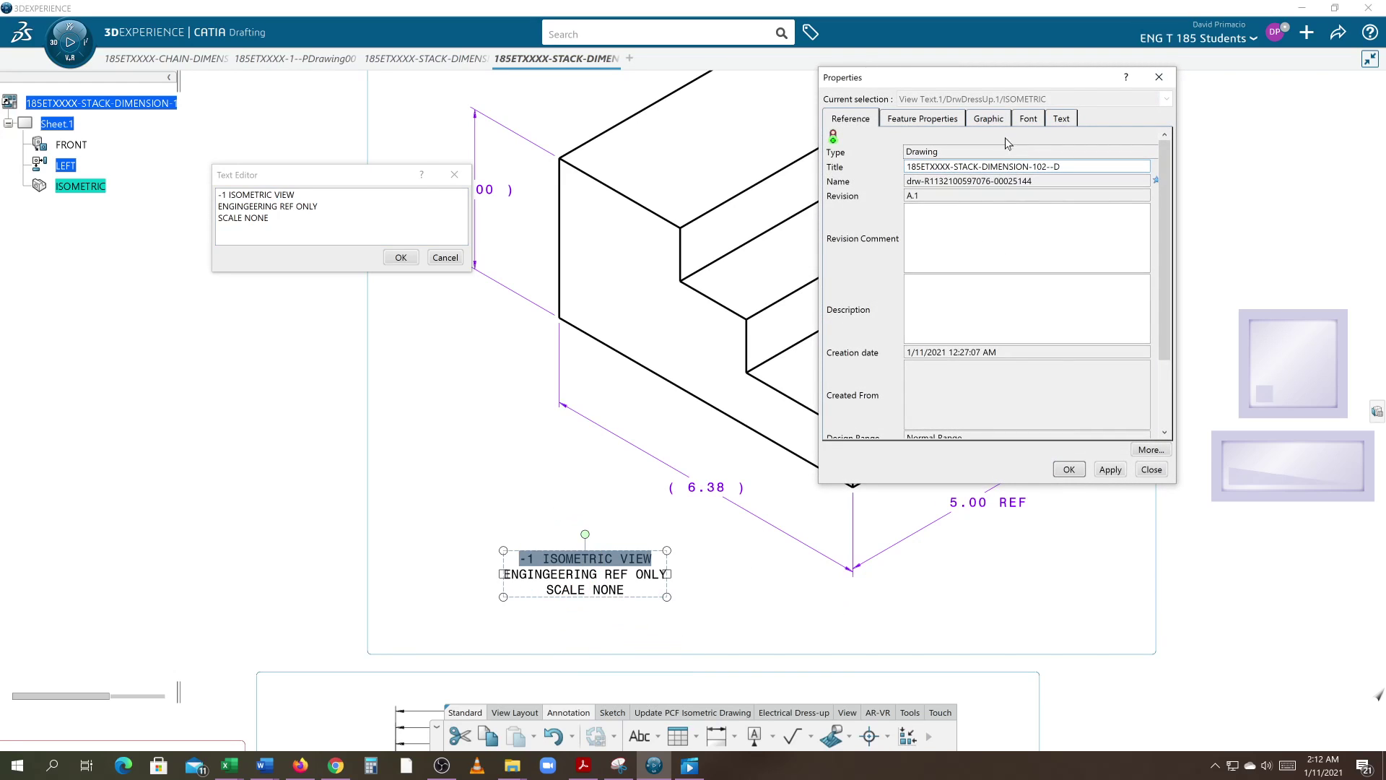
{"action": "left_click", "coordinate": [954, 124]}
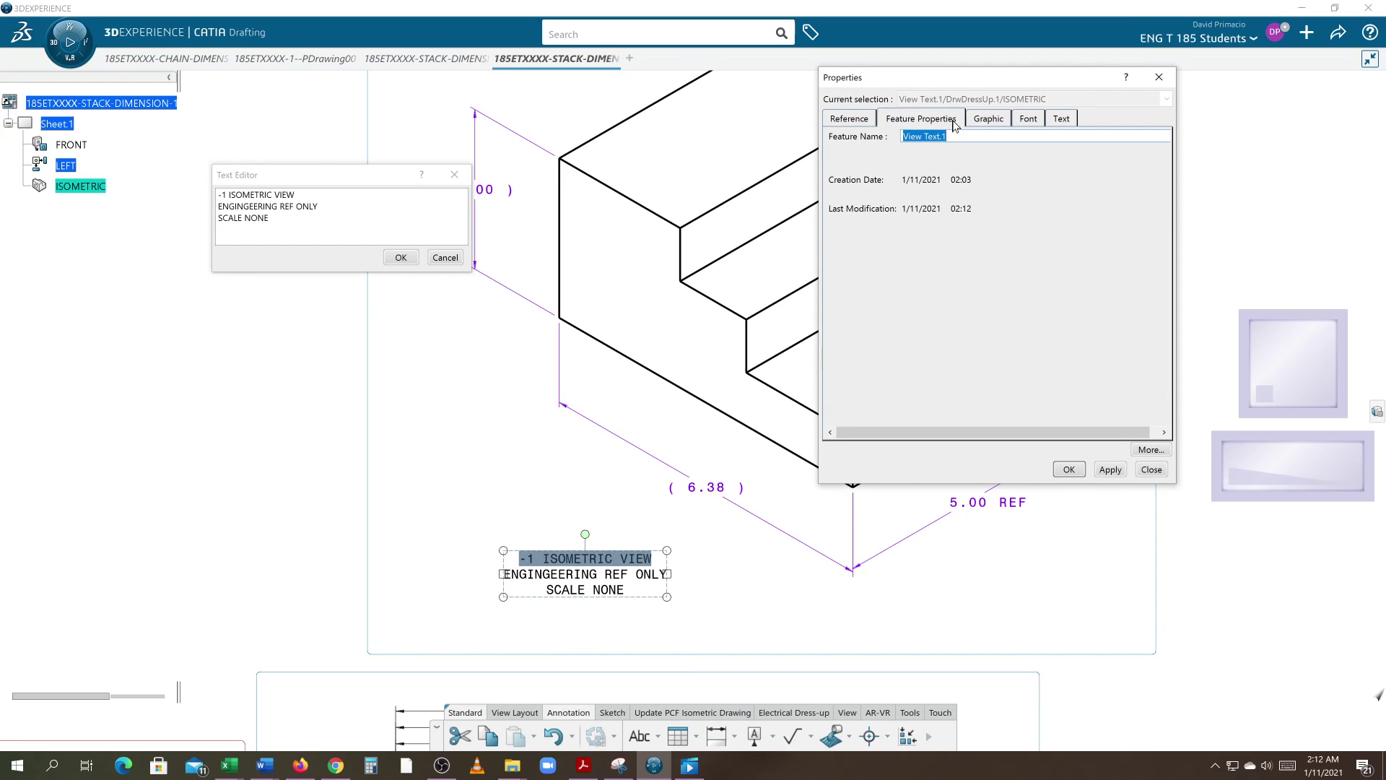
{"action": "left_click", "coordinate": [981, 119]}
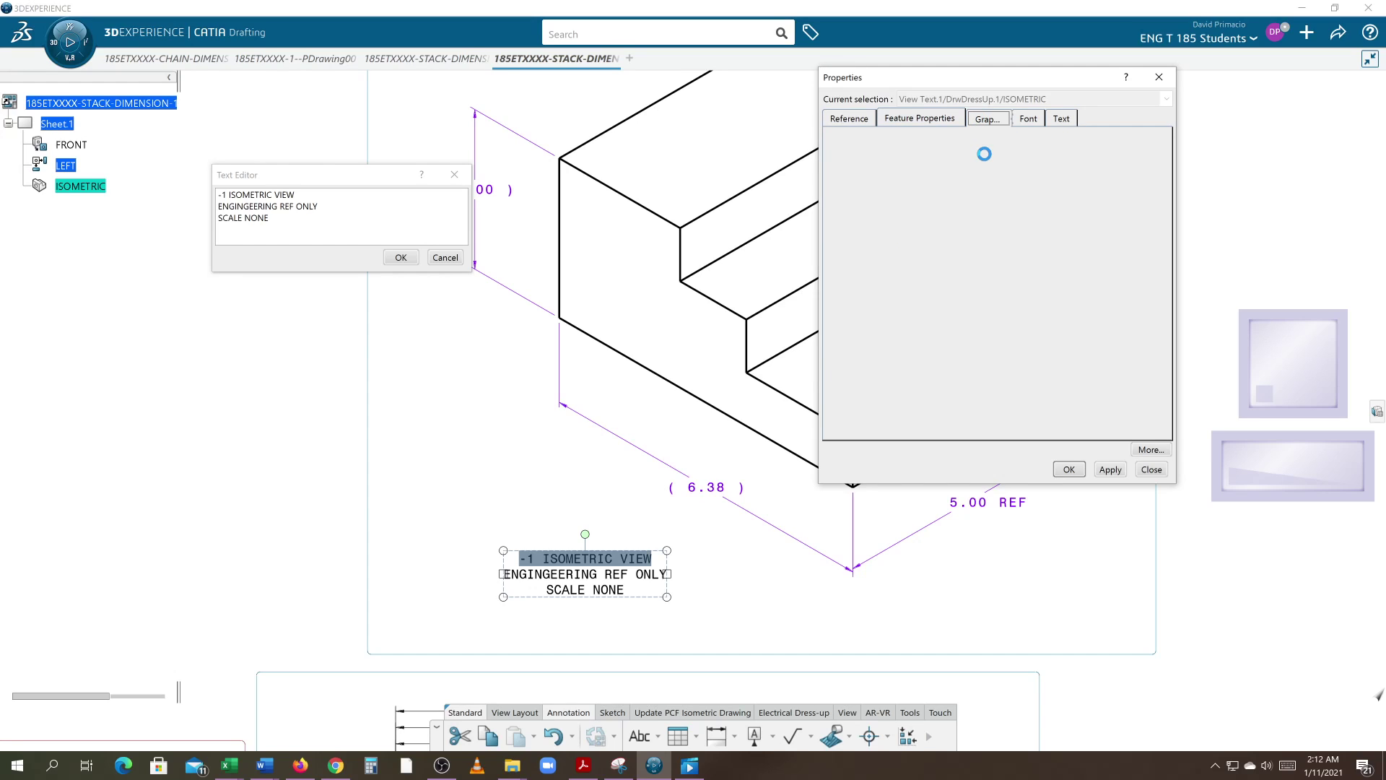
{"action": "left_click", "coordinate": [1057, 120]}
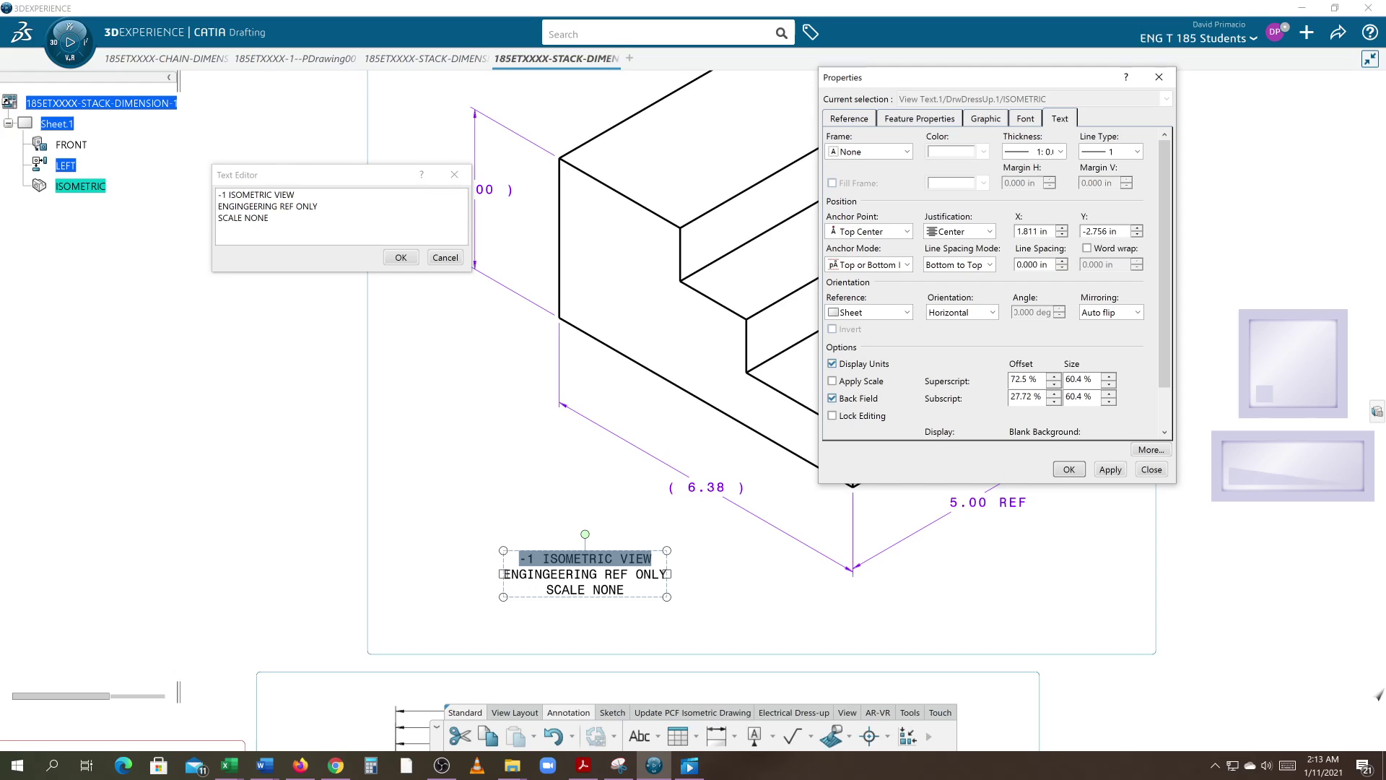
{"action": "left_click", "coordinate": [1013, 120]}
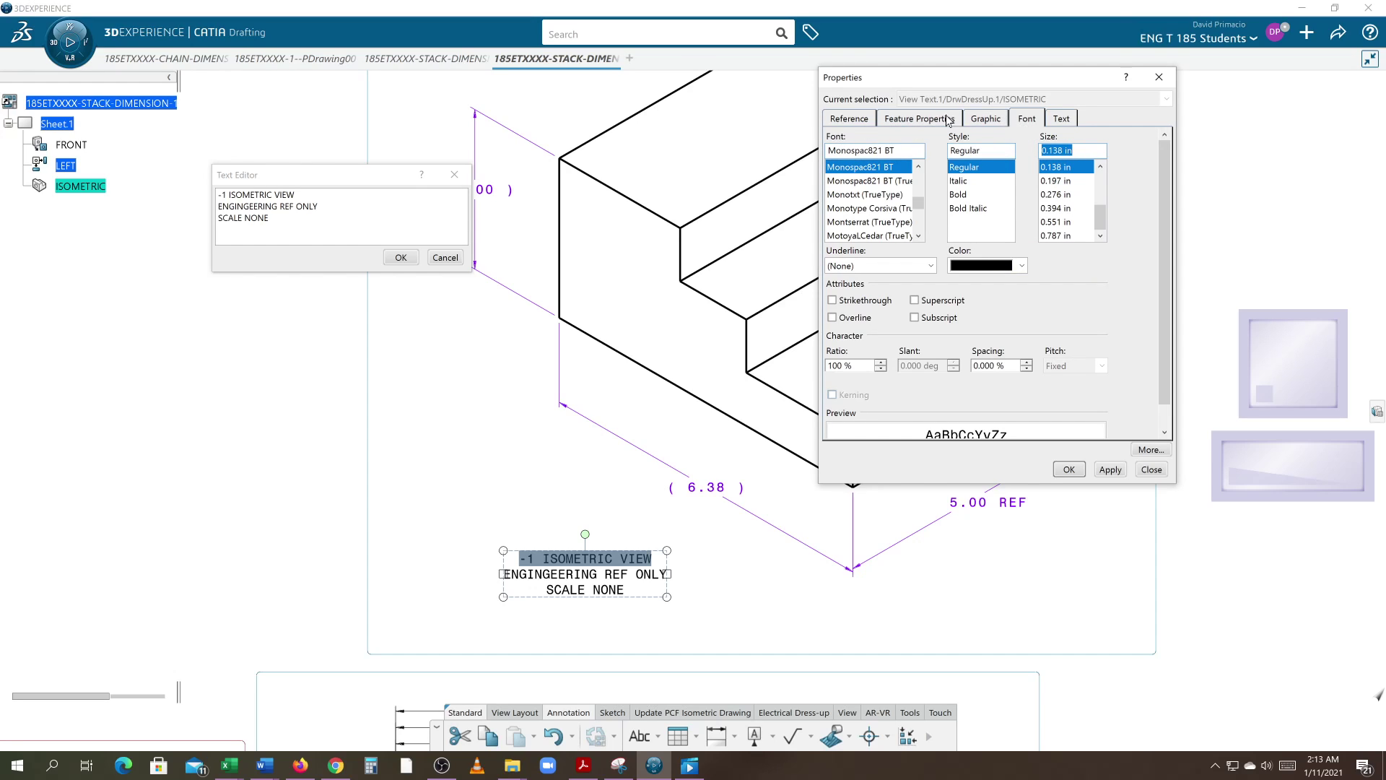
{"action": "left_click", "coordinate": [1051, 196]}
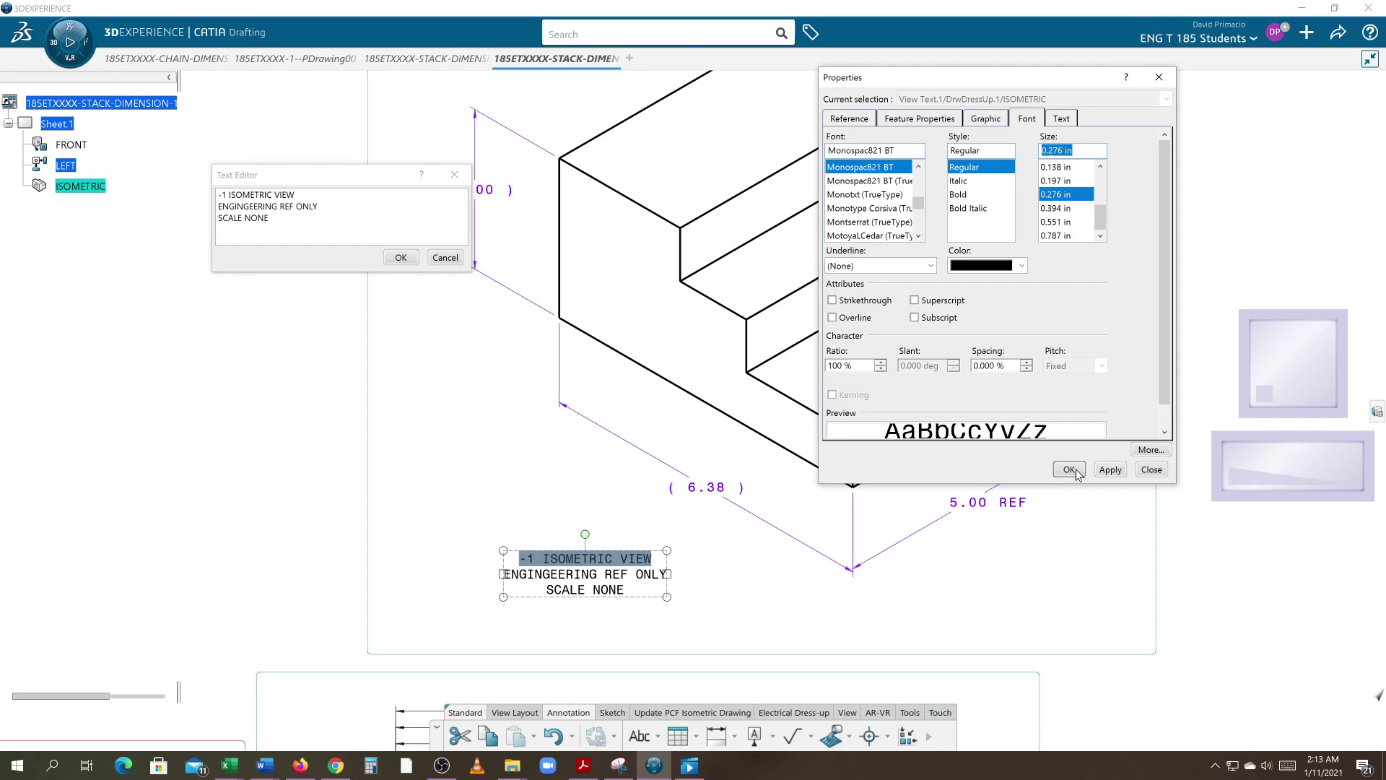
{"action": "left_click", "coordinate": [1108, 470]}
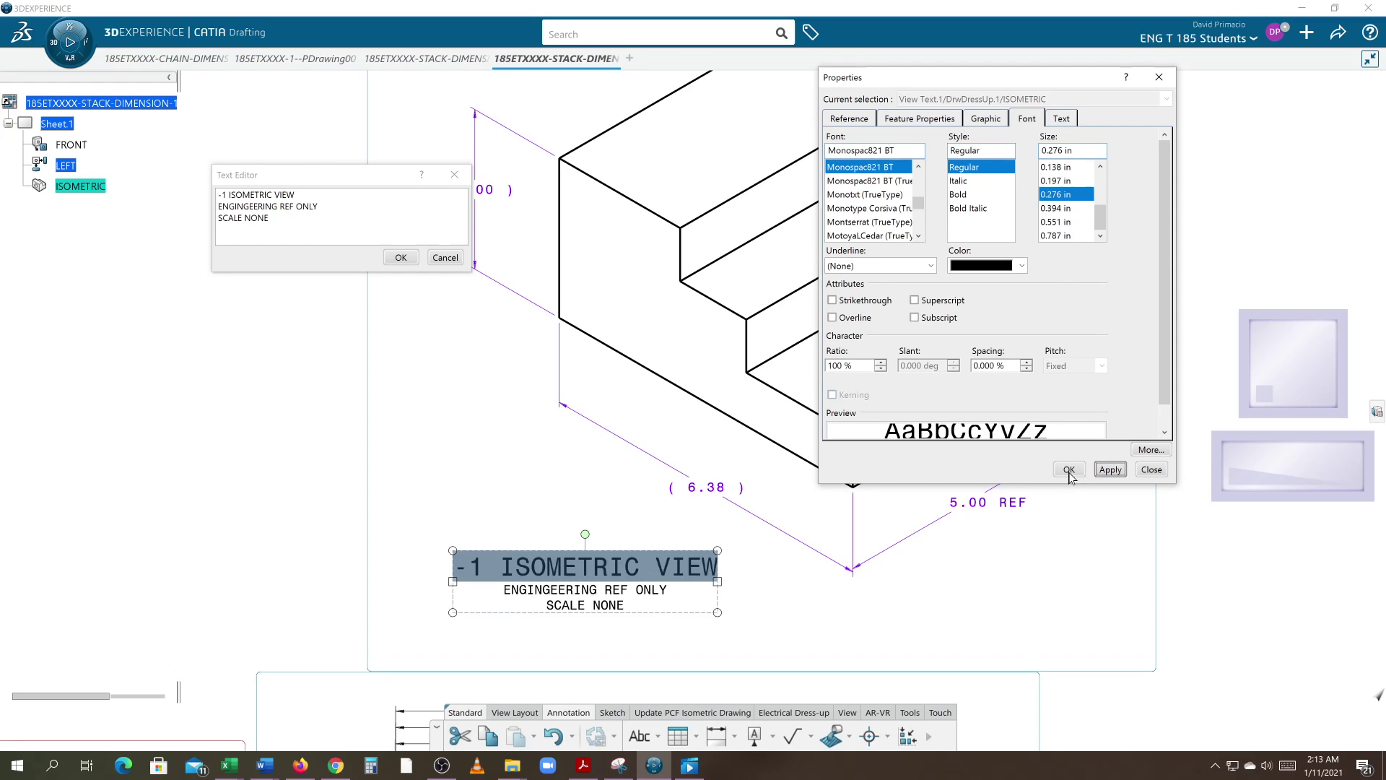
{"action": "key", "text": "Return"}
{"action": "left_click", "coordinate": [838, 614]}
{"action": "middle_click_drag", "start_coordinate": [783, 609], "coordinate": [852, 564]}
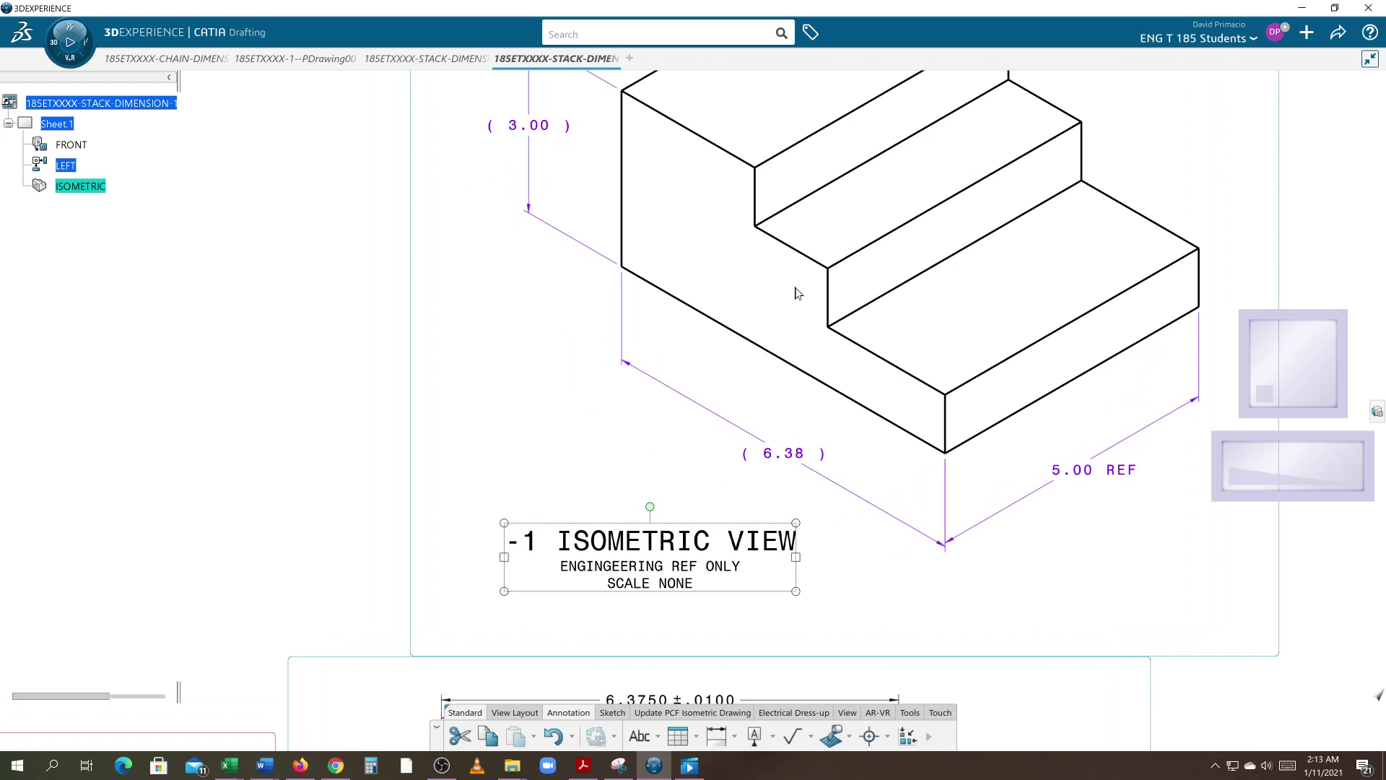
{"action": "middle_click_drag", "start_coordinate": [594, 479], "coordinate": [640, 434]}
{"action": "scroll", "coordinate": [644, 434], "scroll_direction": "up", "scroll_amount": 2}
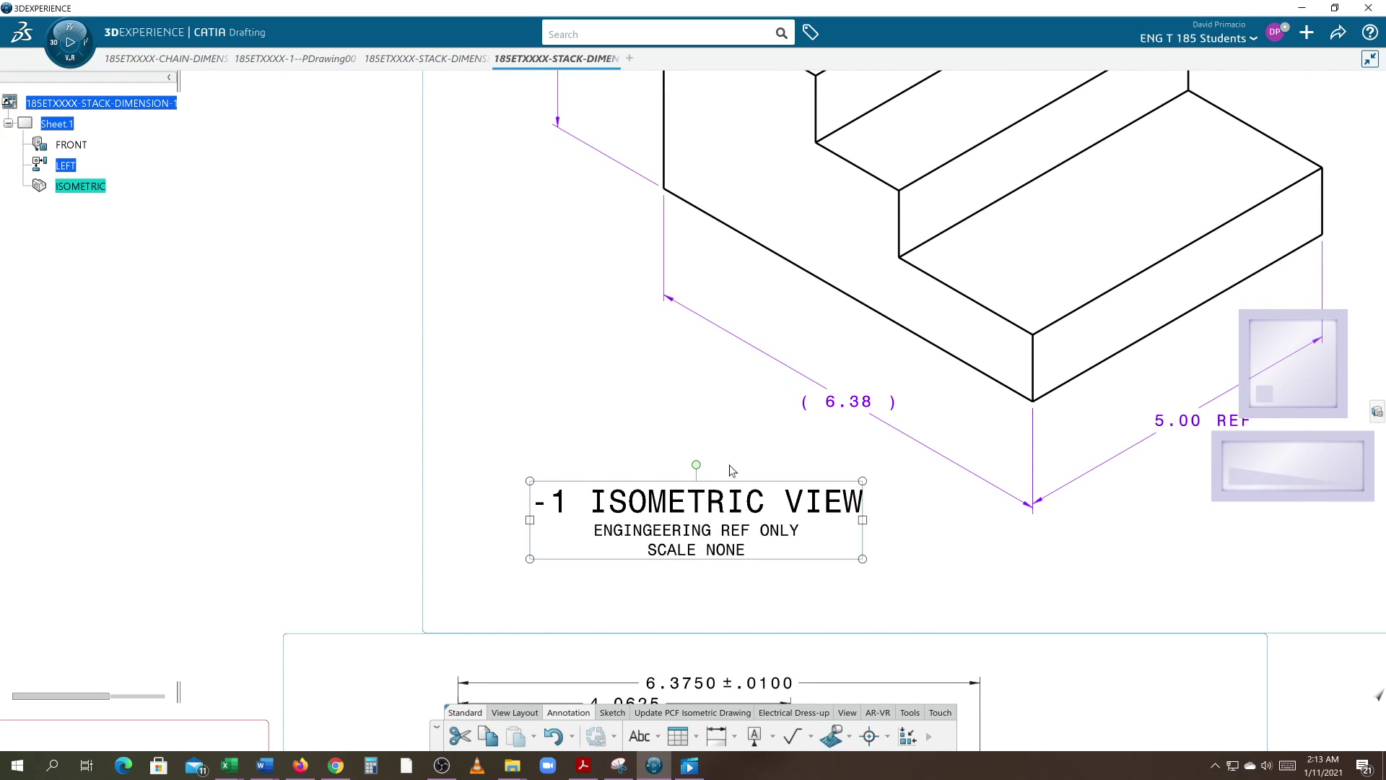
{"action": "left_click_drag", "start_coordinate": [642, 550], "coordinate": [689, 537]}
{"action": "scroll", "coordinate": [848, 493], "scroll_direction": "down", "scroll_amount": 5}
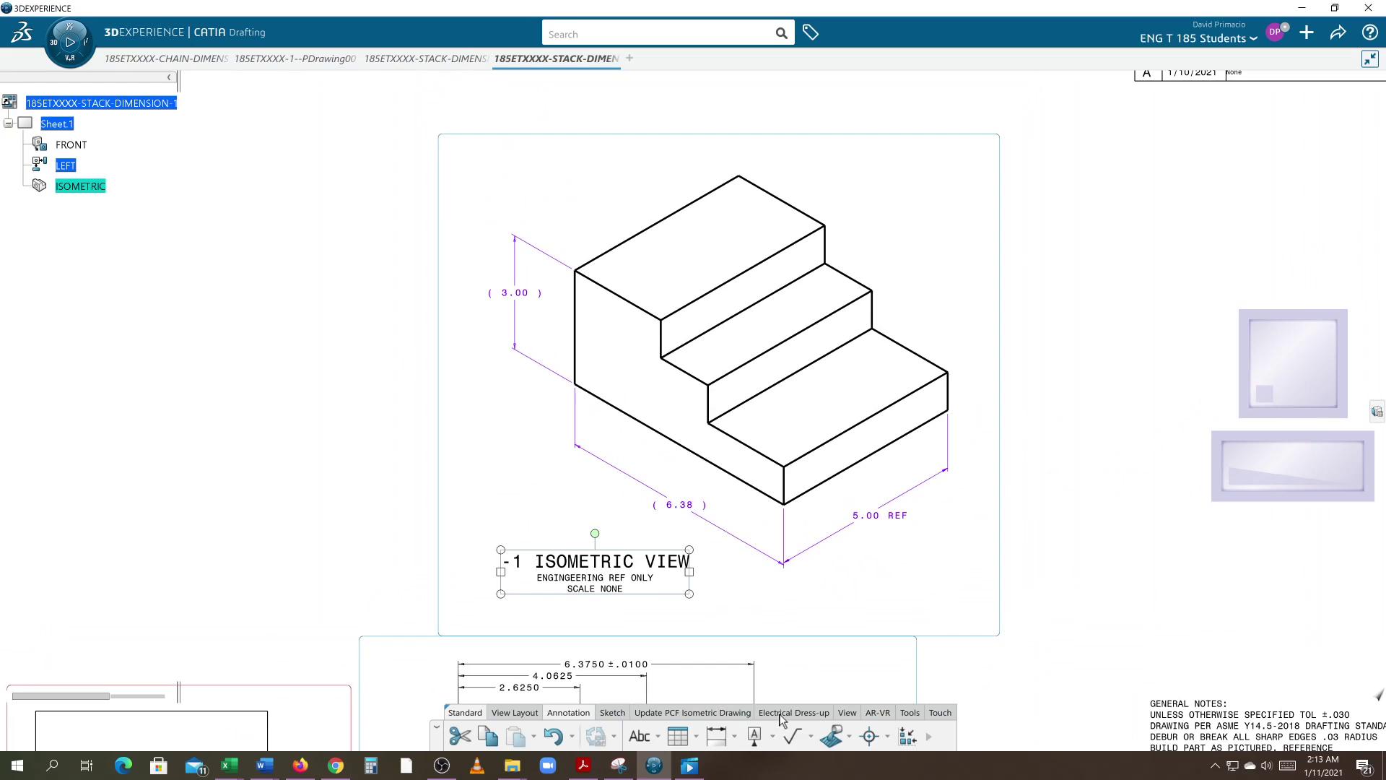
{"action": "left_click", "coordinate": [847, 713]}
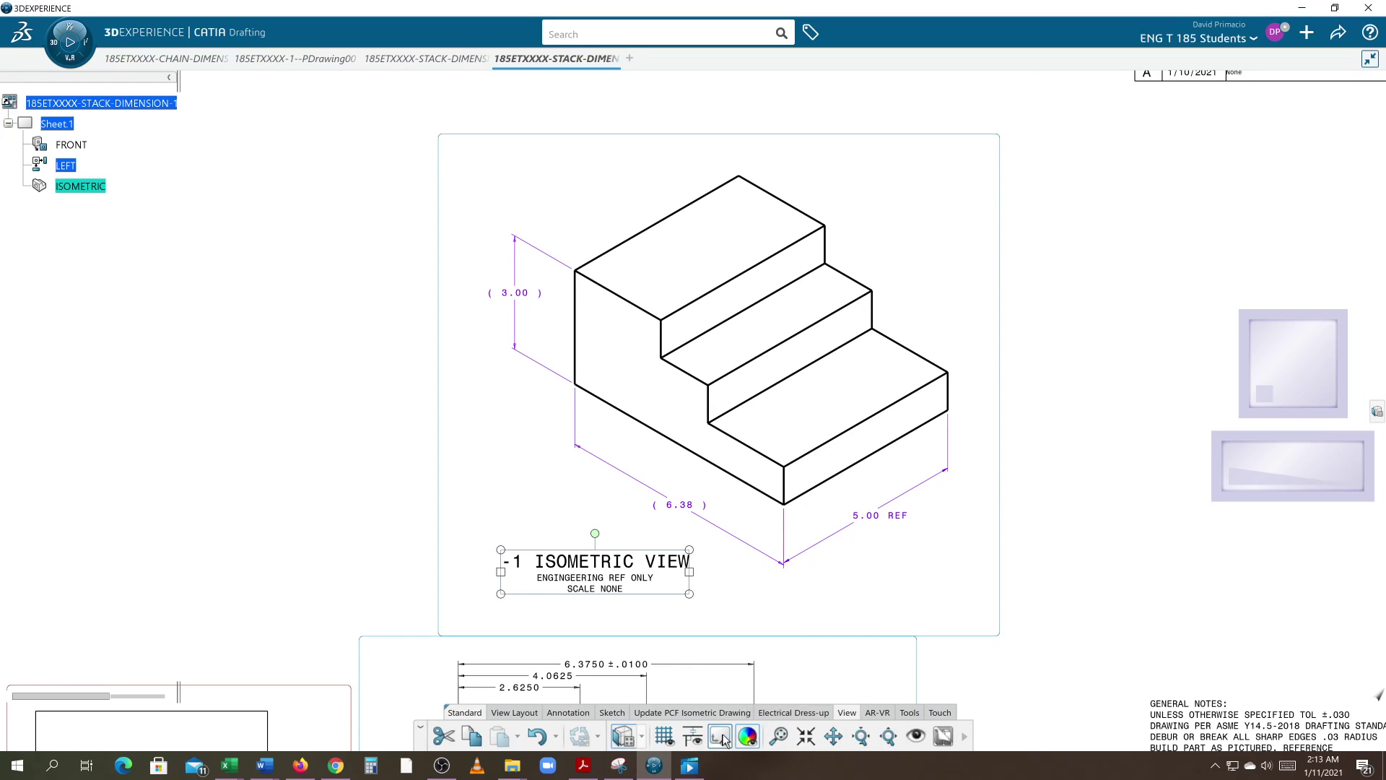
{"action": "scroll", "coordinate": [752, 623], "scroll_direction": "up", "scroll_amount": 1}
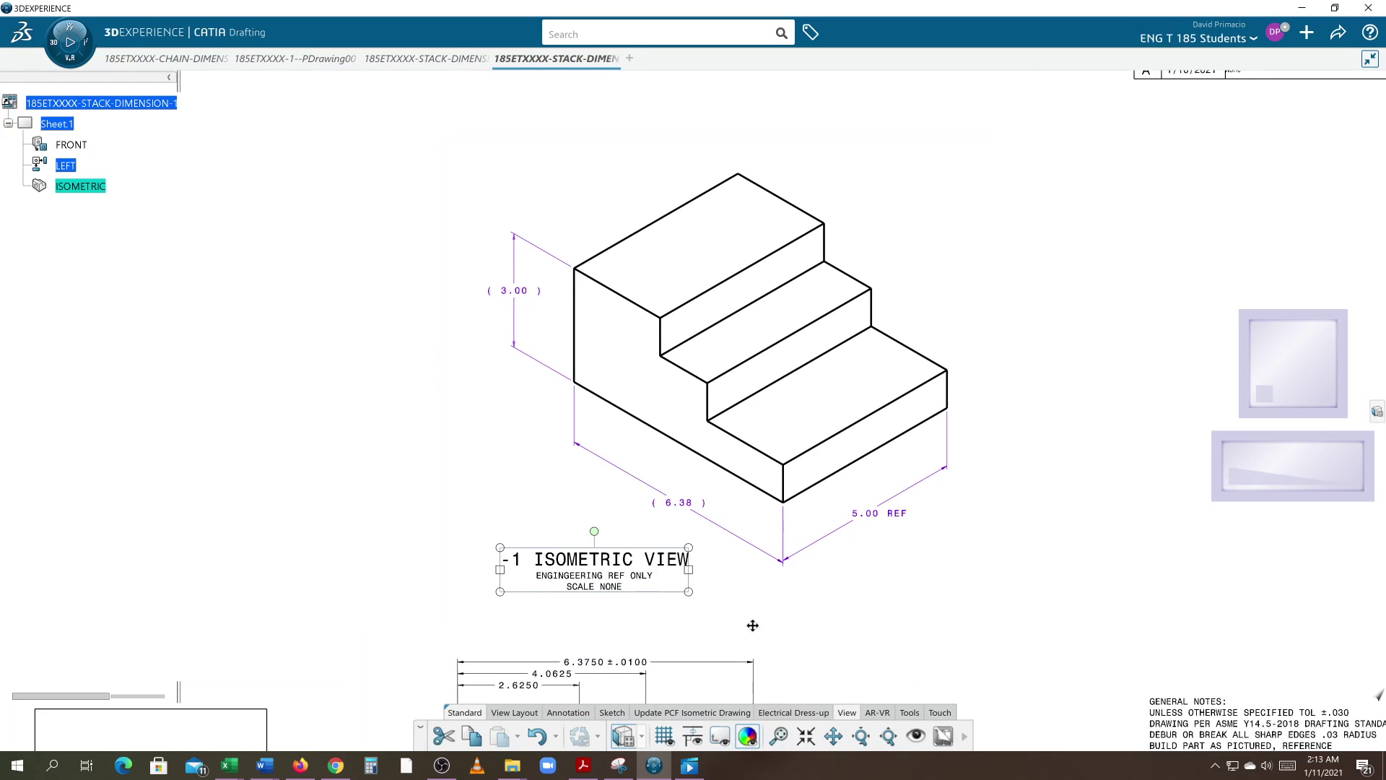
{"action": "scroll", "coordinate": [747, 619], "scroll_direction": "up", "scroll_amount": 4}
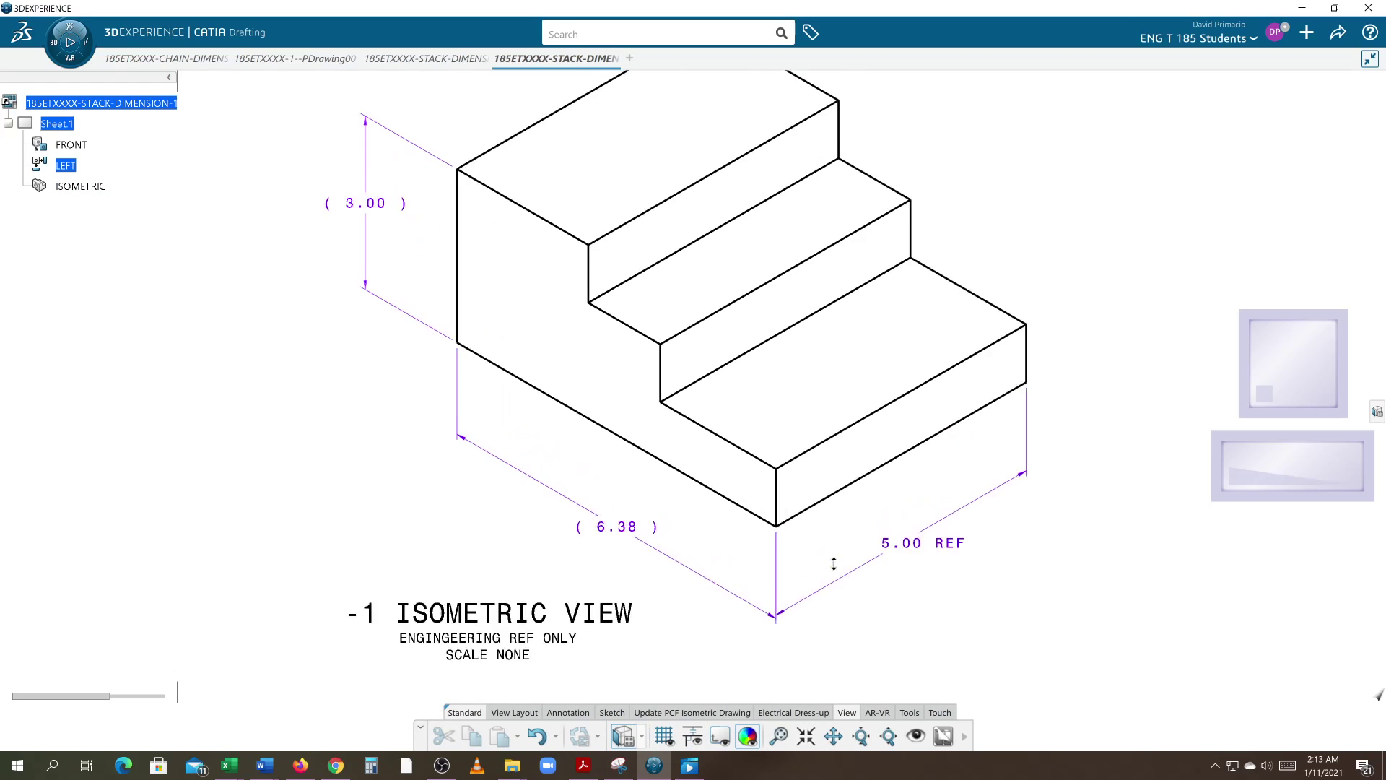
{"action": "scroll", "coordinate": [948, 554], "scroll_direction": "down", "scroll_amount": 5}
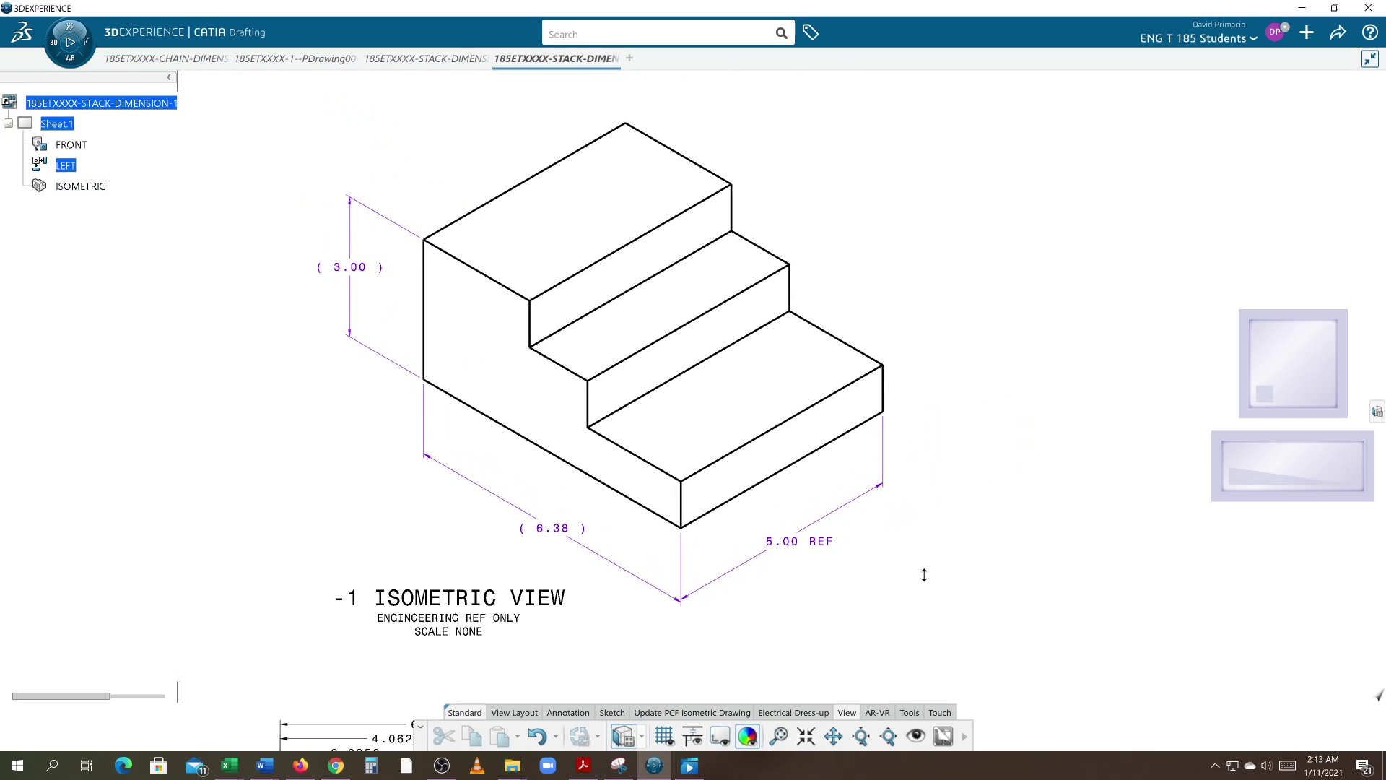